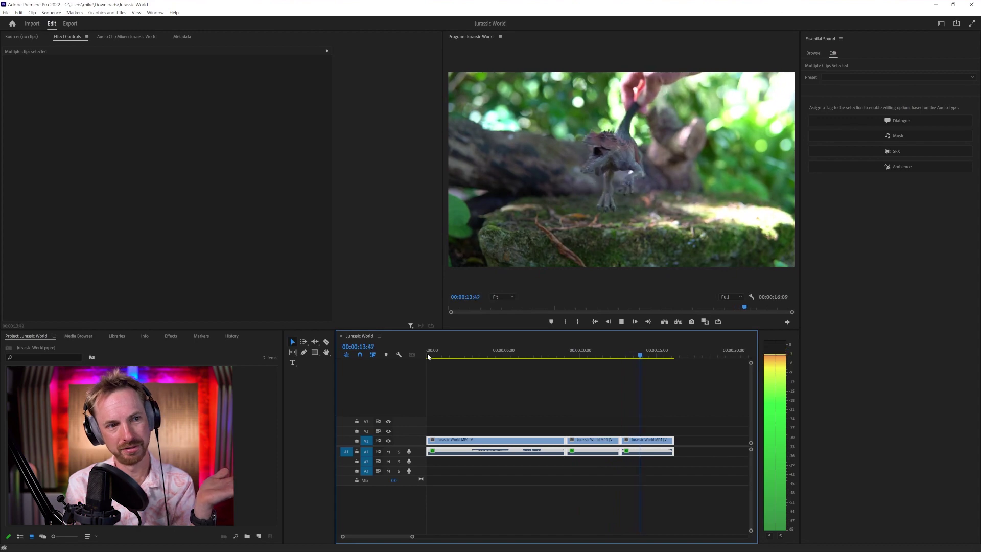
Stop the Jurassic World preview and return the playhead to 00:00:00:00
key("space")
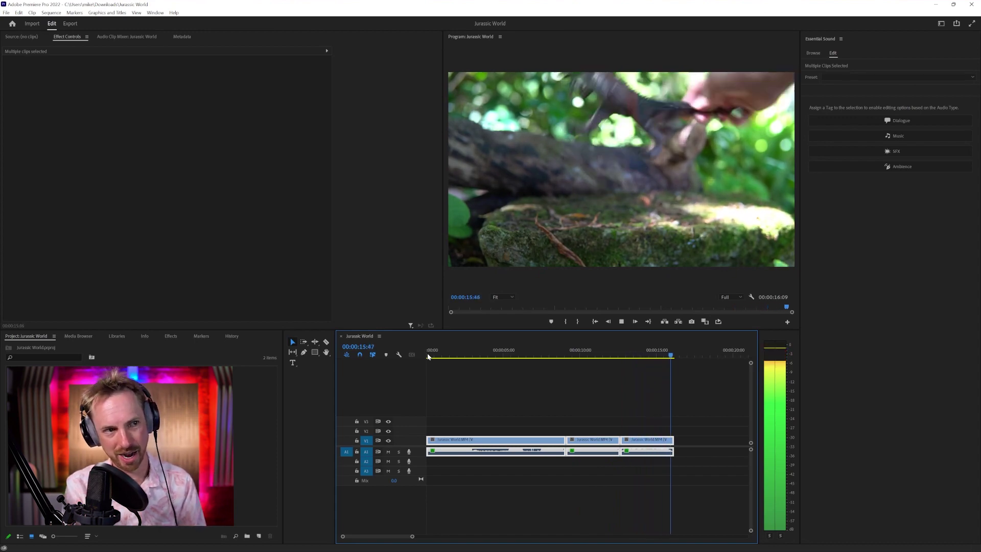
left_click_drag(434, 346, 418, 351)
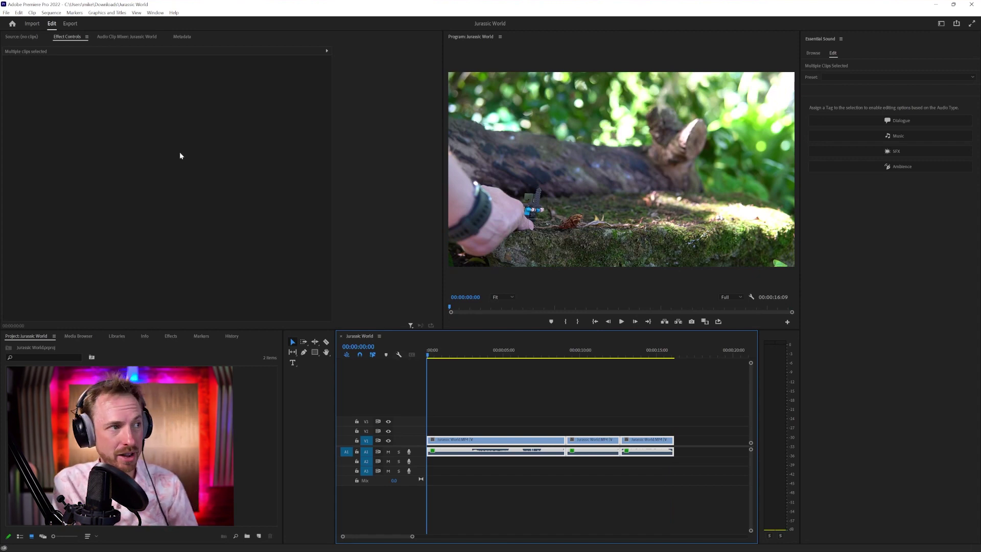
Choose Edit > Edit in Adobe Audition > Sequence for the Jurassic World sequence
left_click(18, 13)
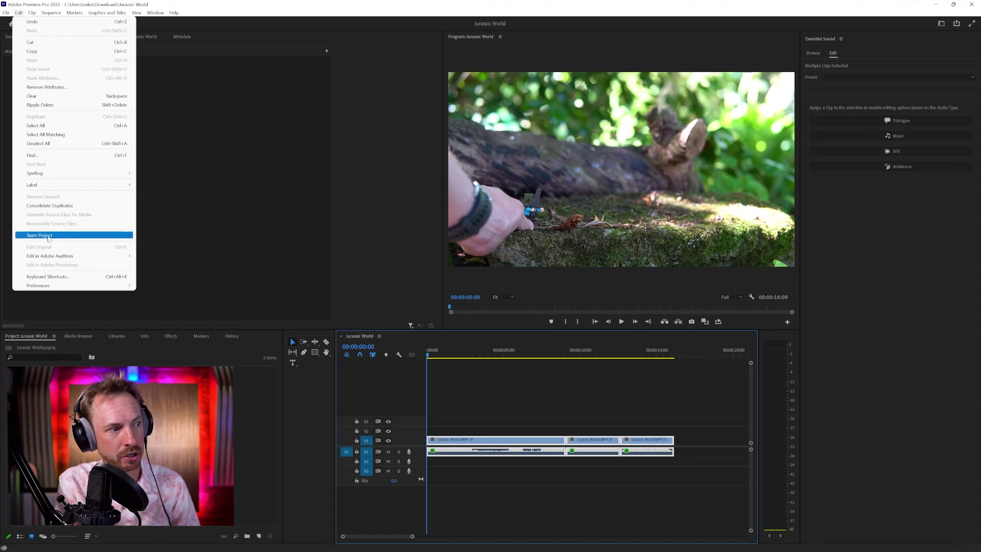
mouse_move(45, 258)
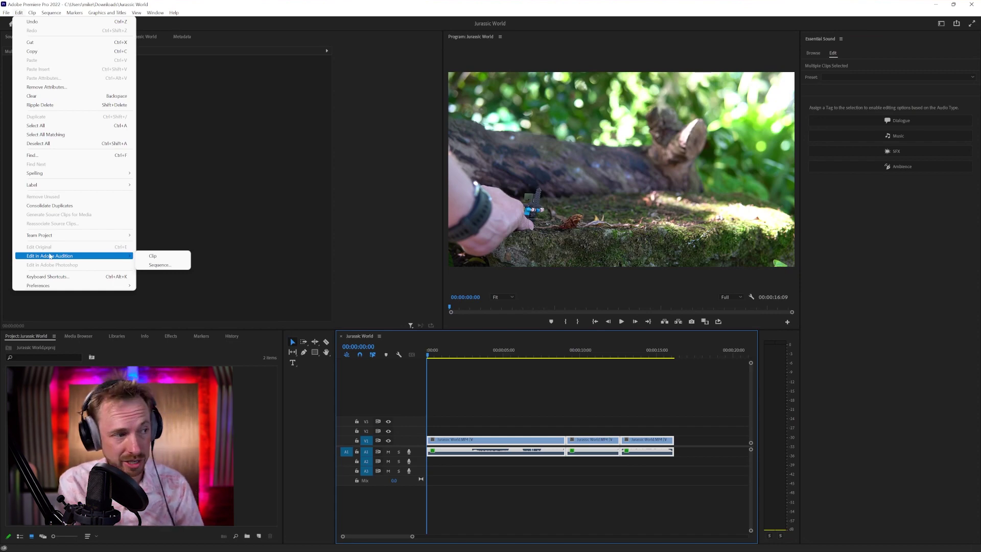
left_click(151, 265)
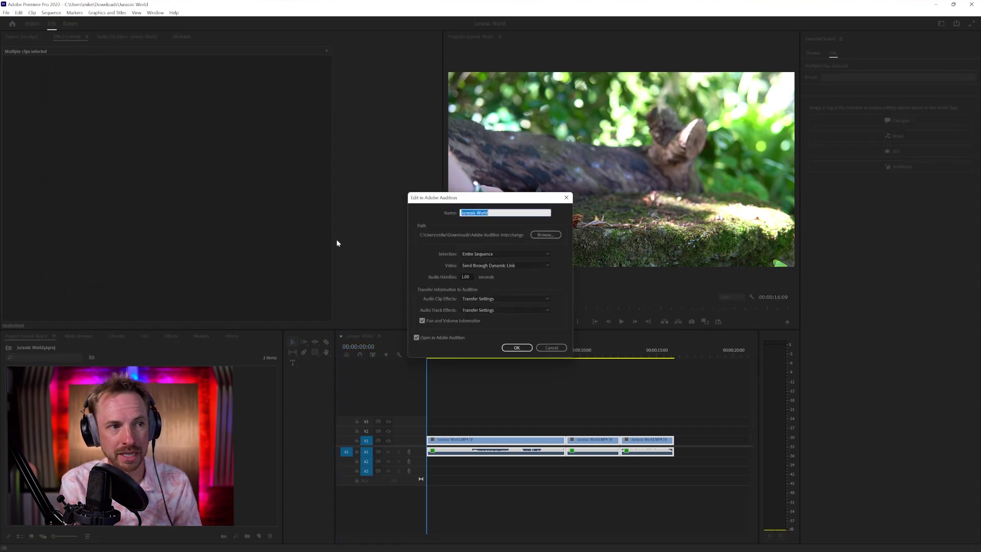
Confirm the send, move the Video panel to the lower right, and cue to about 00:00:02:30
left_click(516, 347)
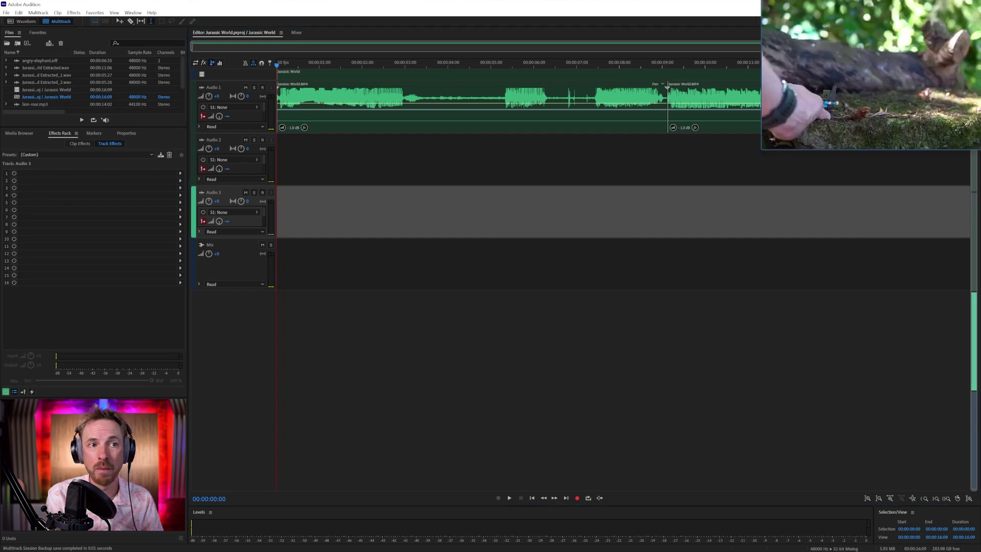
left_click_drag(782, 10, 688, 303)
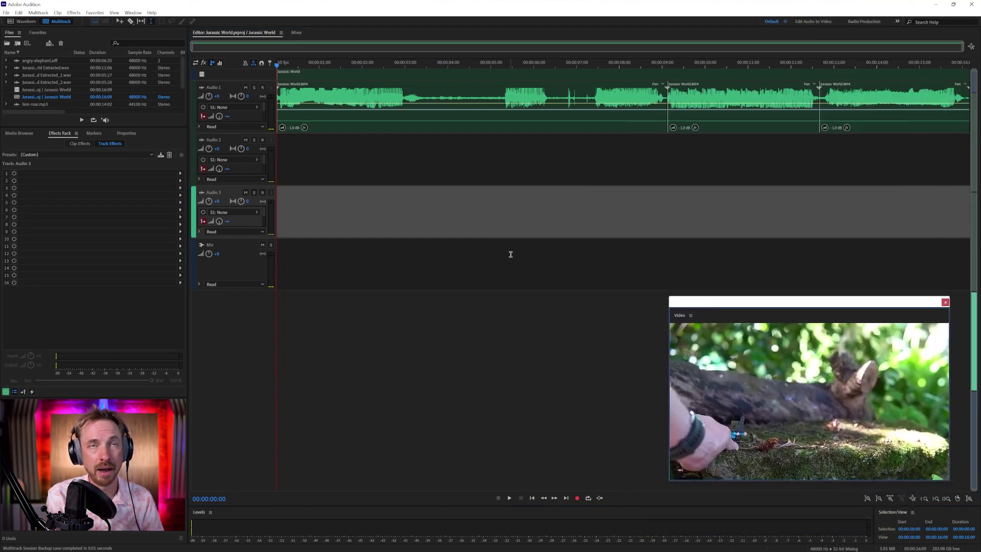
left_click_drag(294, 66, 387, 63)
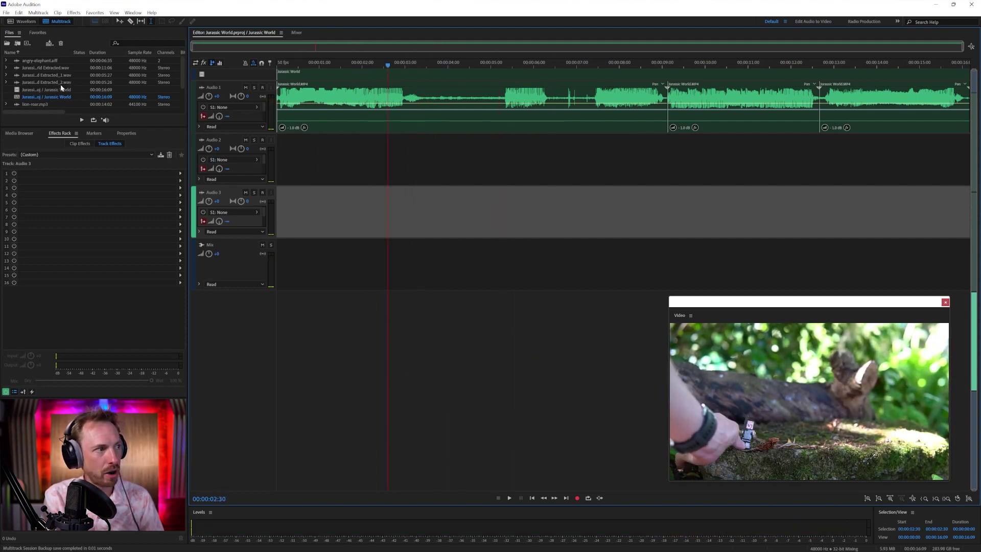
Place timber-tree-falling-1.wav on Audio 2 at 48000 Hz and tree-fall.mp3 on Audio 3
scroll(61, 88, "down", 3)
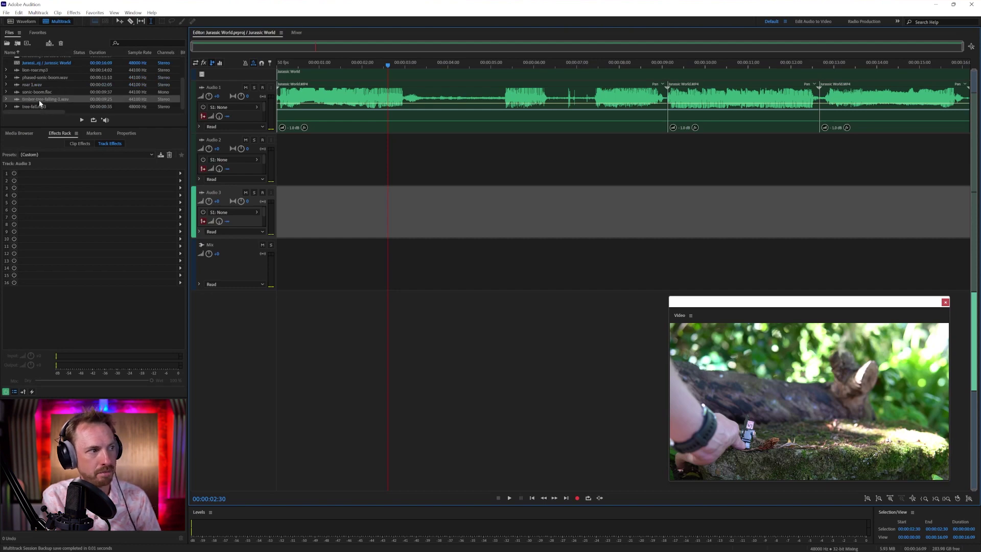
left_click_drag(39, 99, 388, 175)
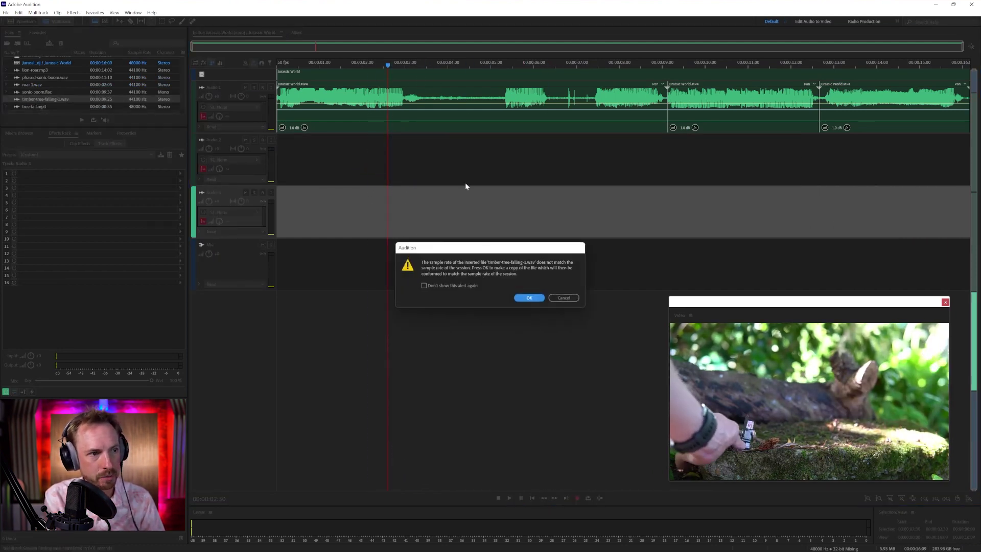
left_click(530, 298)
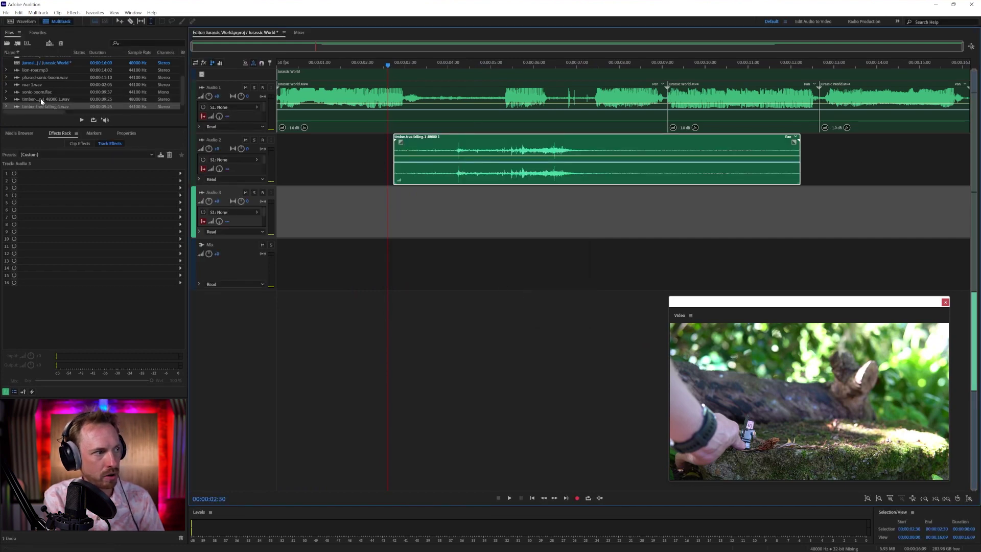
left_click_drag(41, 98, 1, 81)
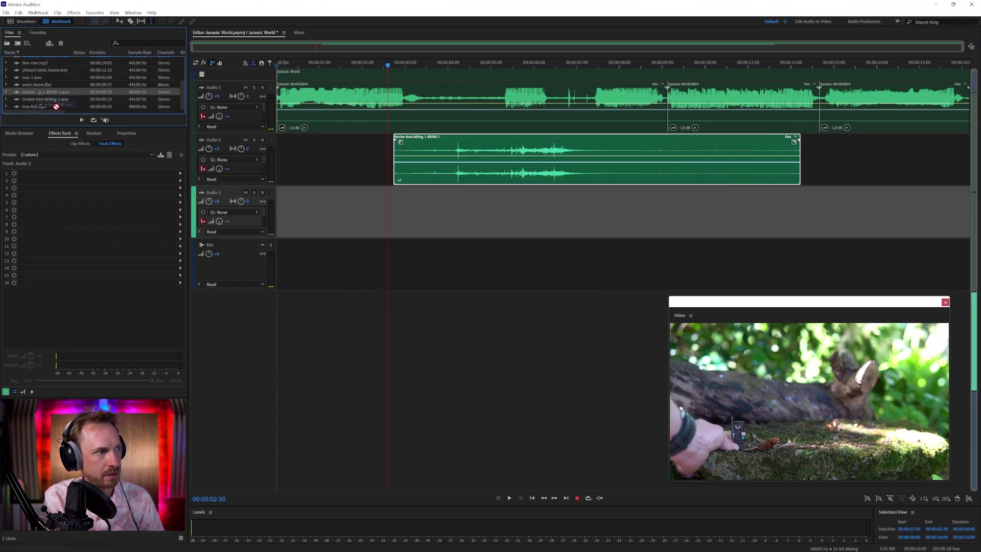
left_click_drag(57, 106, 466, 205)
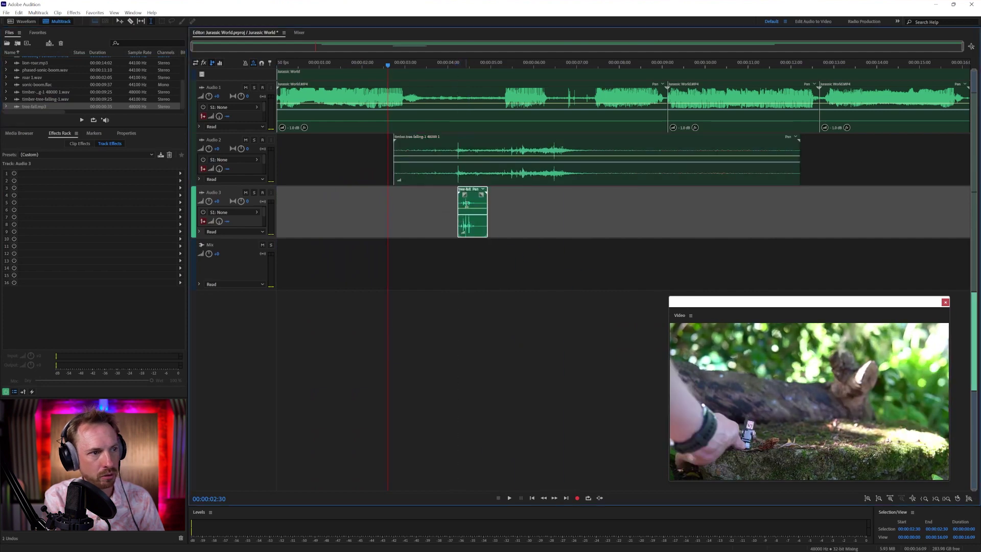
Move the timber clip and the tree-fall clip earlier to match the falling tree
key("space")
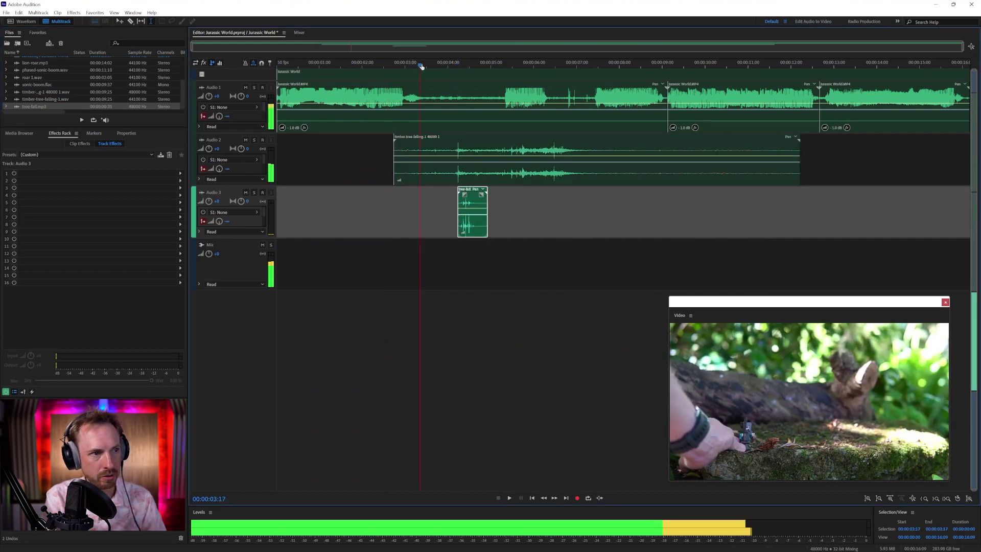
left_click(434, 63)
left_click_drag(433, 64, 440, 63)
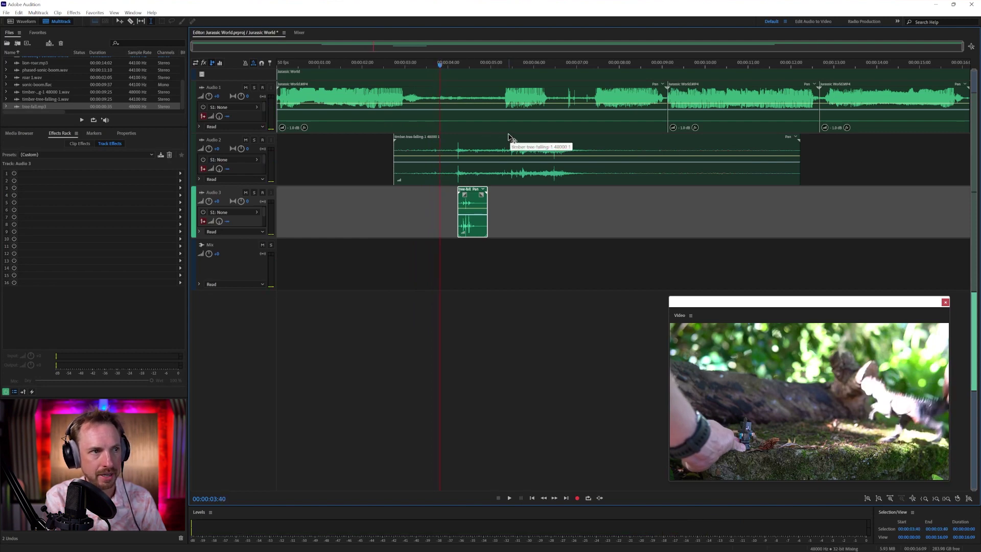
left_click_drag(503, 139, 424, 144)
left_click_drag(469, 194, 445, 195)
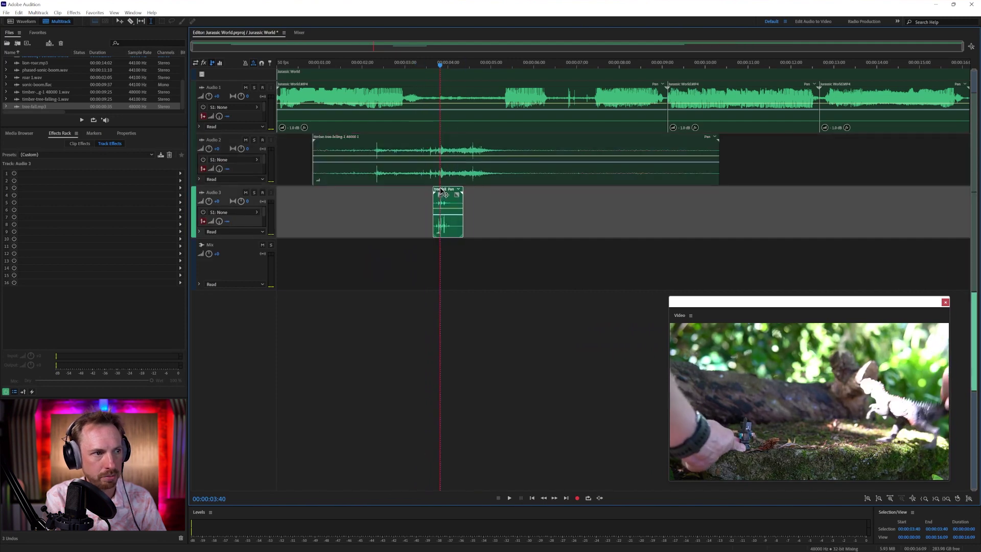
Zoom in and replay the layered fall from just before the impact to check timing
left_click(427, 64)
key("space")
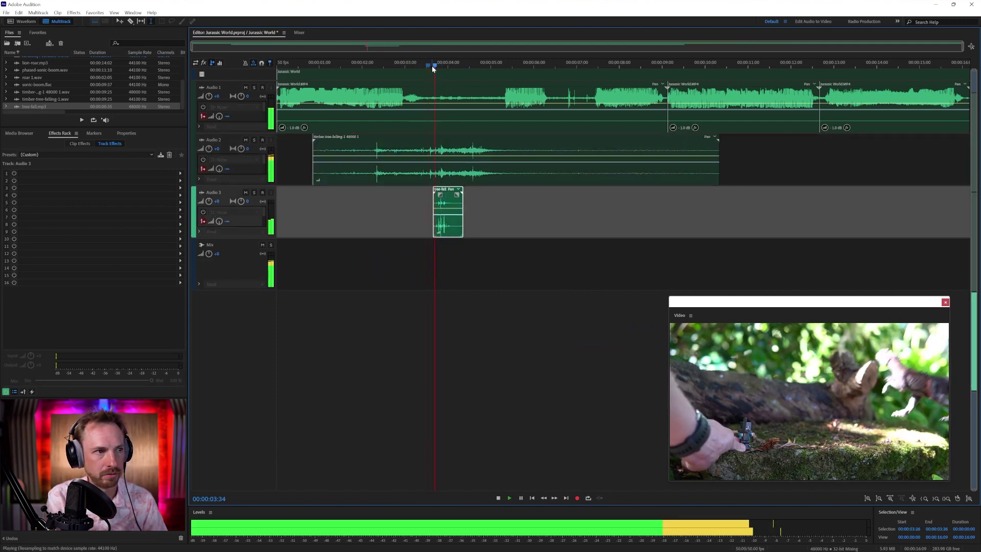
key("space")
scroll(434, 63, "up", 5)
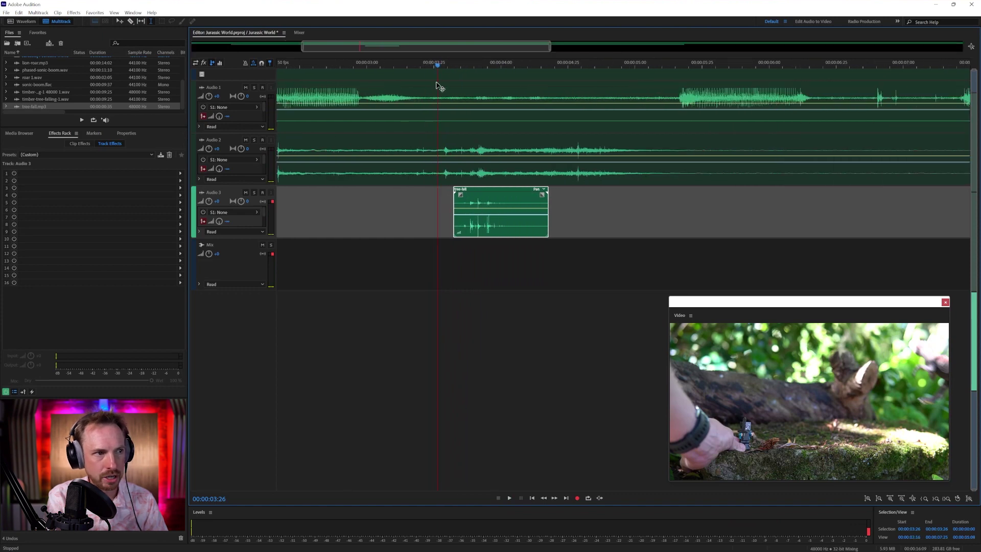
key("space")
key("space")
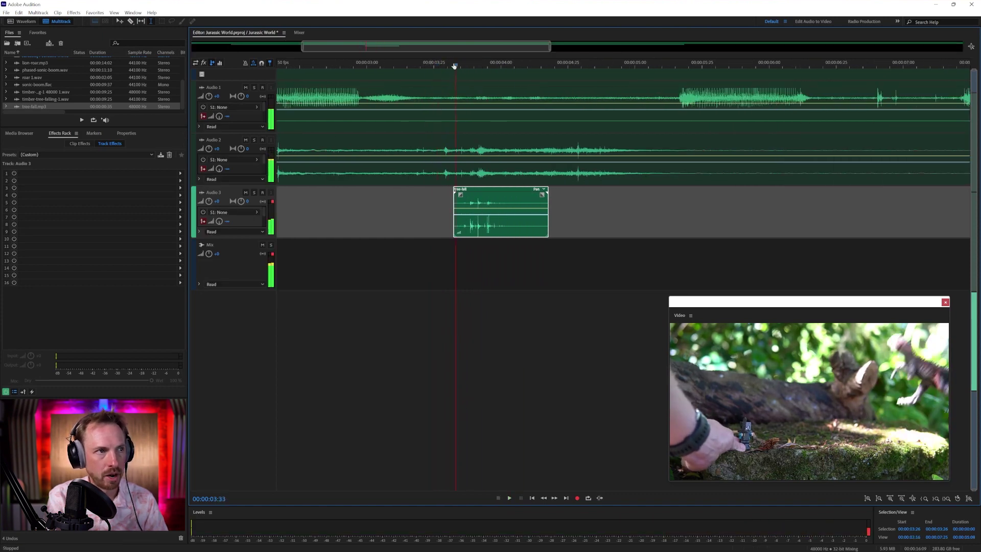
left_click(443, 64)
key("space")
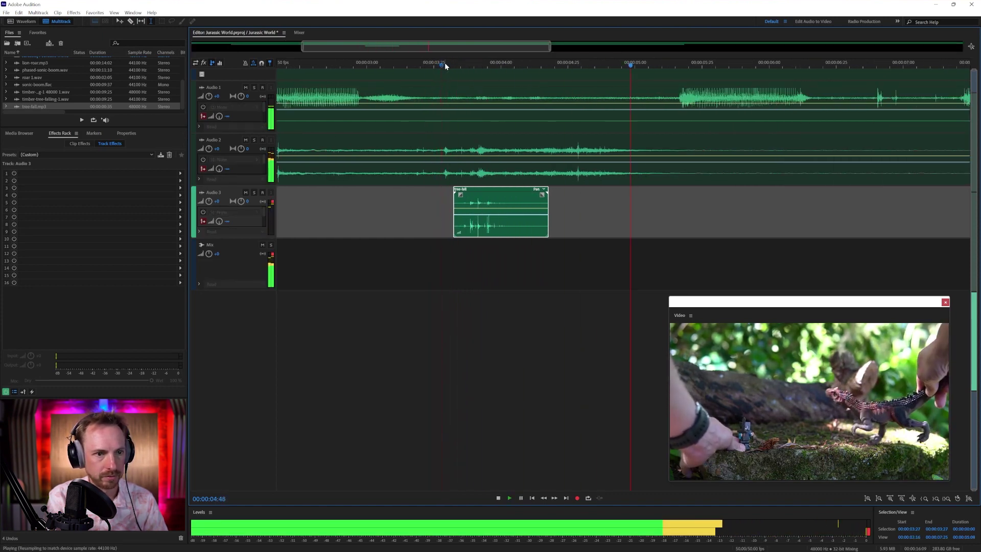
key("space")
key("space")
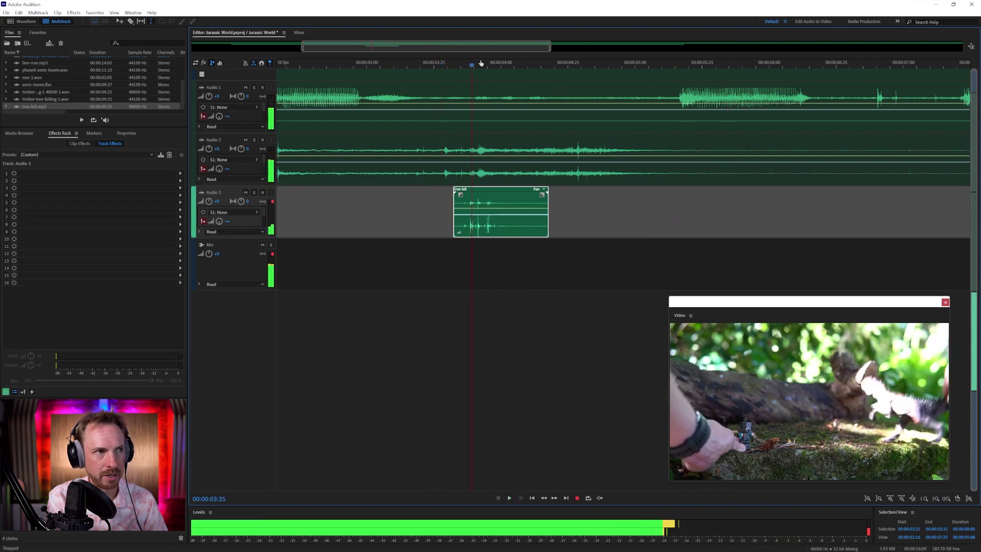
Delete a selected stretch of the timber clip on Audio 2, leaving a gap
left_click_drag(612, 59, 681, 63)
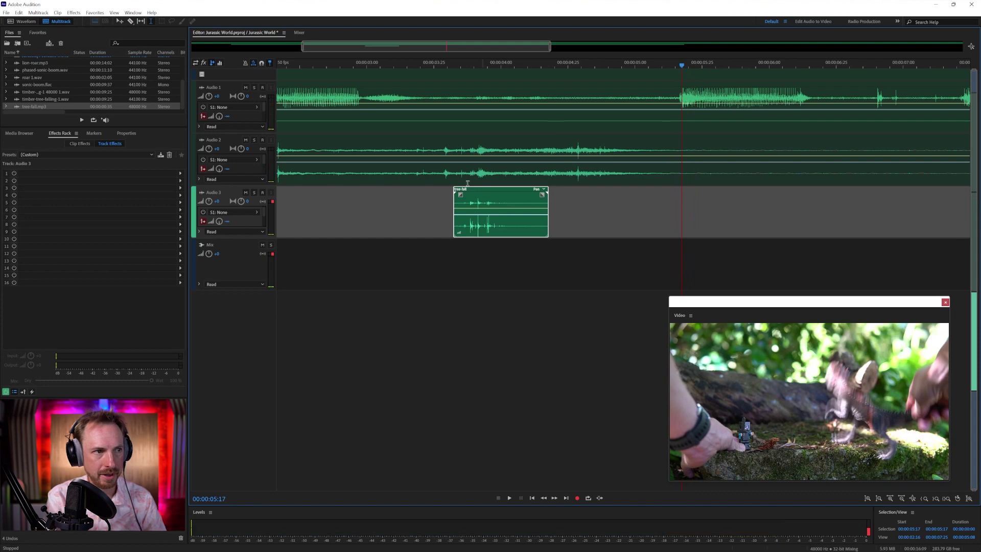
left_click_drag(430, 167, 364, 168)
key("Delete")
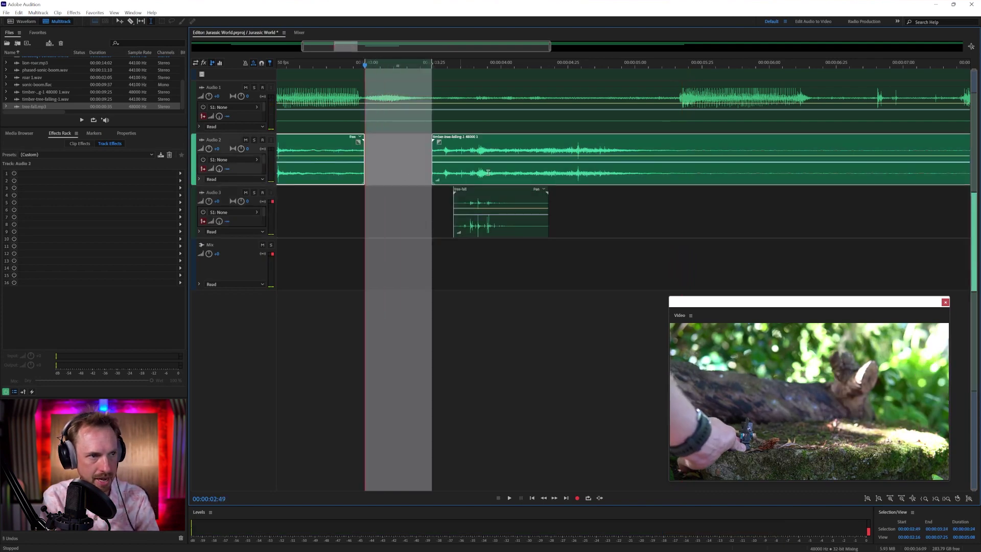
Delete the timber clip's tail and the leftover piece past its end
left_click(709, 162)
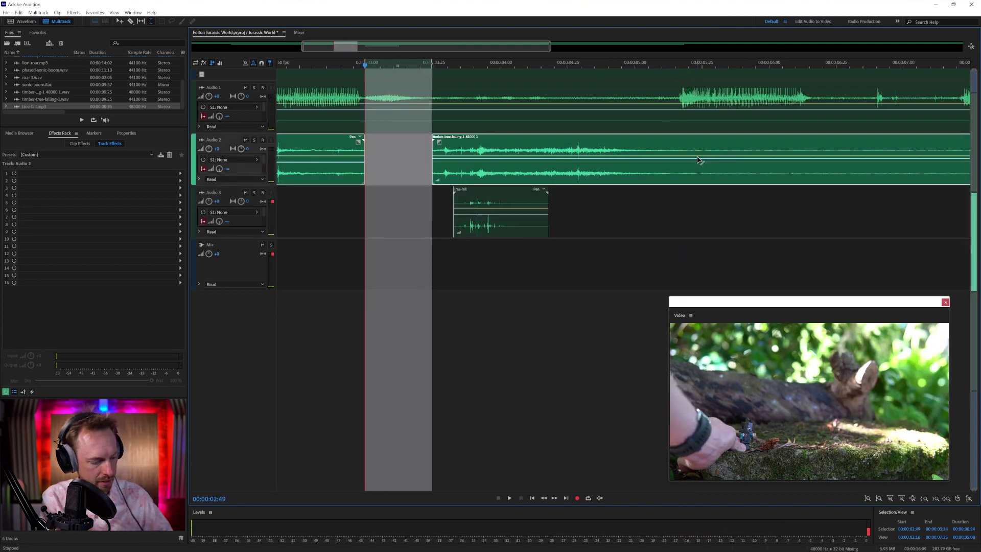
left_click_drag(659, 171, 751, 171)
key("Delete")
left_click(755, 196)
left_click(785, 182)
key("Delete")
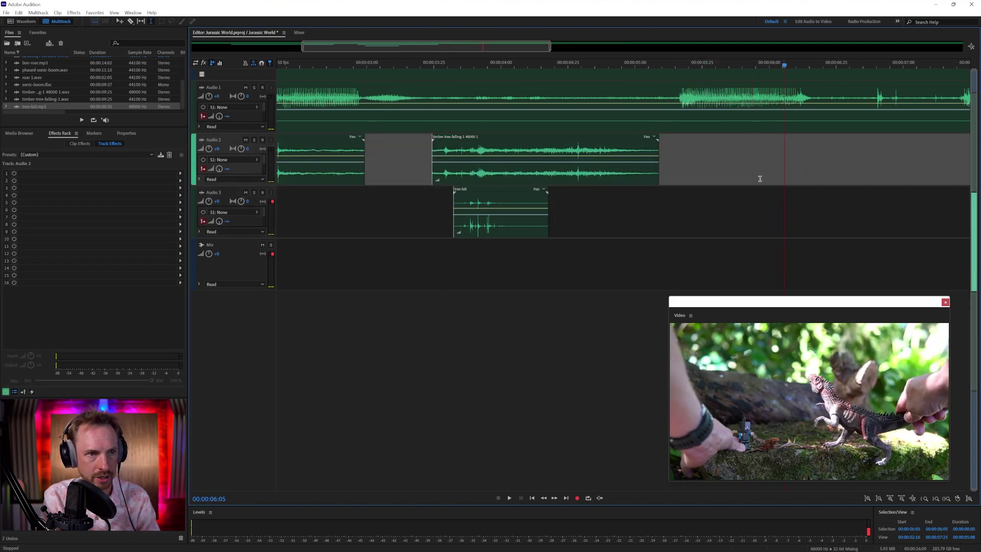
Delete the timber clip's opening section and select both tree-fall layers
left_click(340, 171)
key("Delete")
left_click_drag(426, 153, 800, 205)
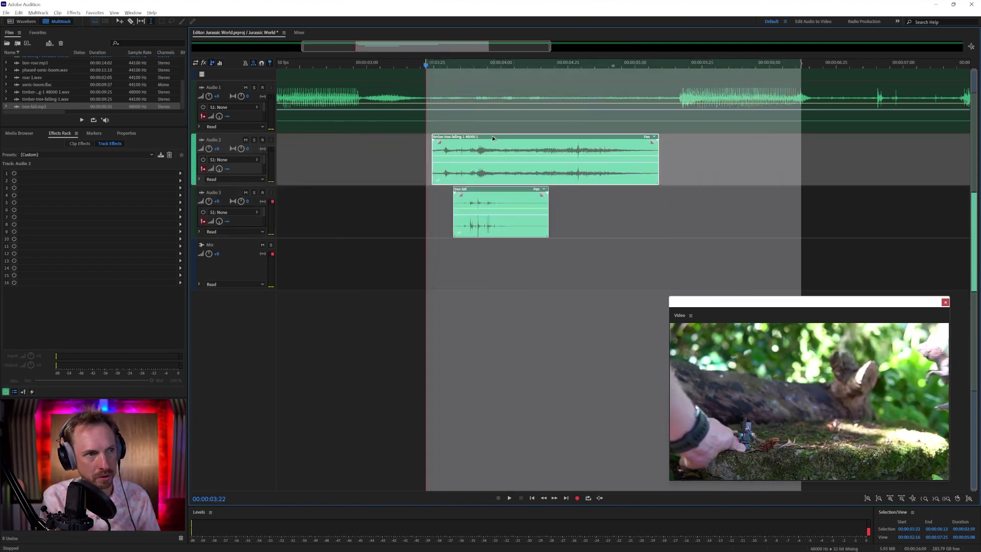
Duplicate the timber and tree-fall clips later in the timeline and play them back
mouse_move(686, 178)
left_mouse_down()
mouse_move(773, 171)
mouse_move(619, 162)
mouse_move(685, 159)
left_mouse_up()
key("space")
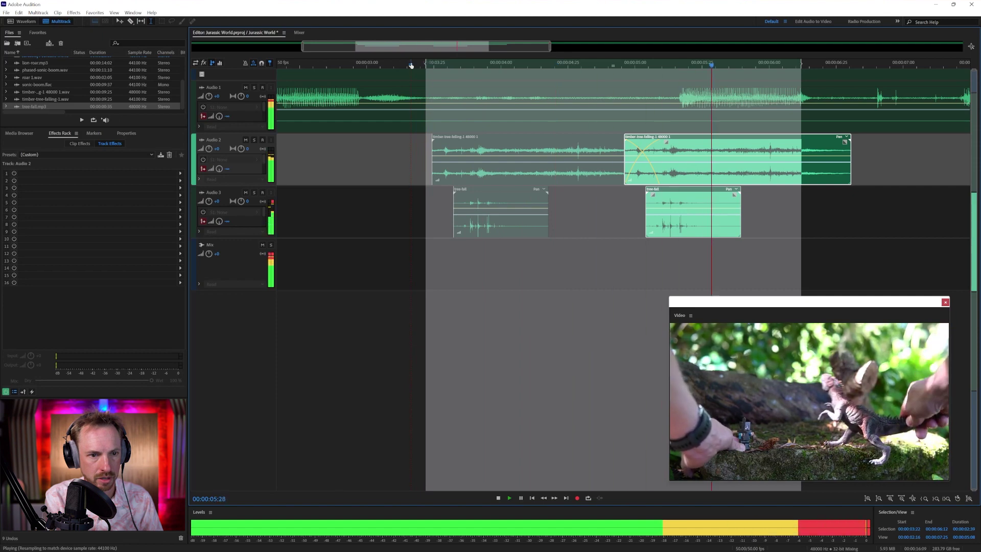
key("space")
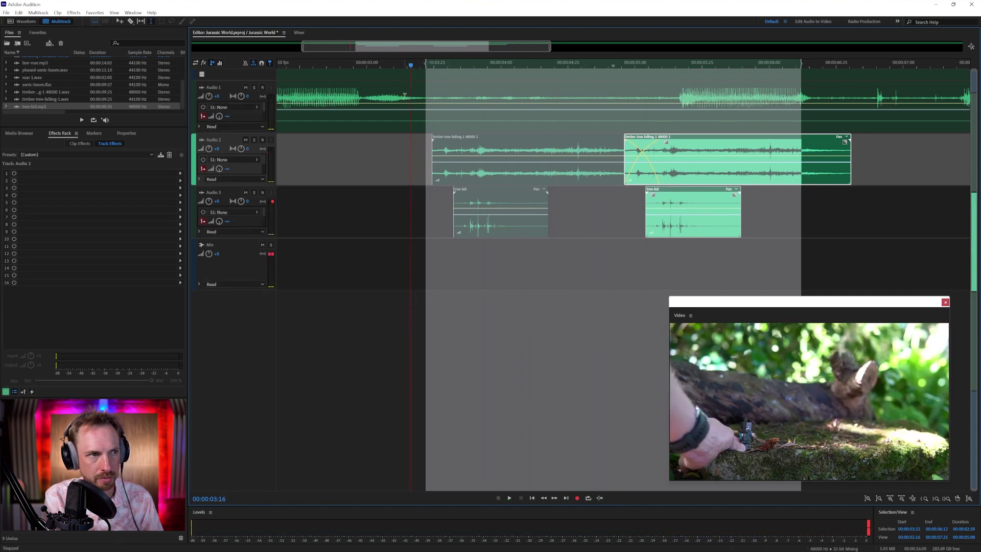
key("space")
Replay from about 00:00:03:40 and scrub the video to find the tree's impact
key("space")
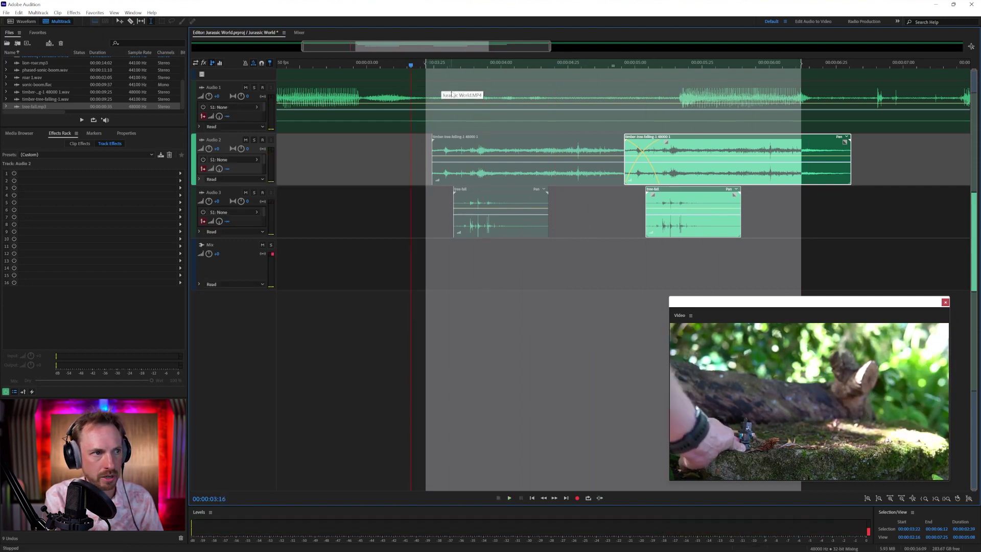
left_click(475, 68)
key("space")
key("space")
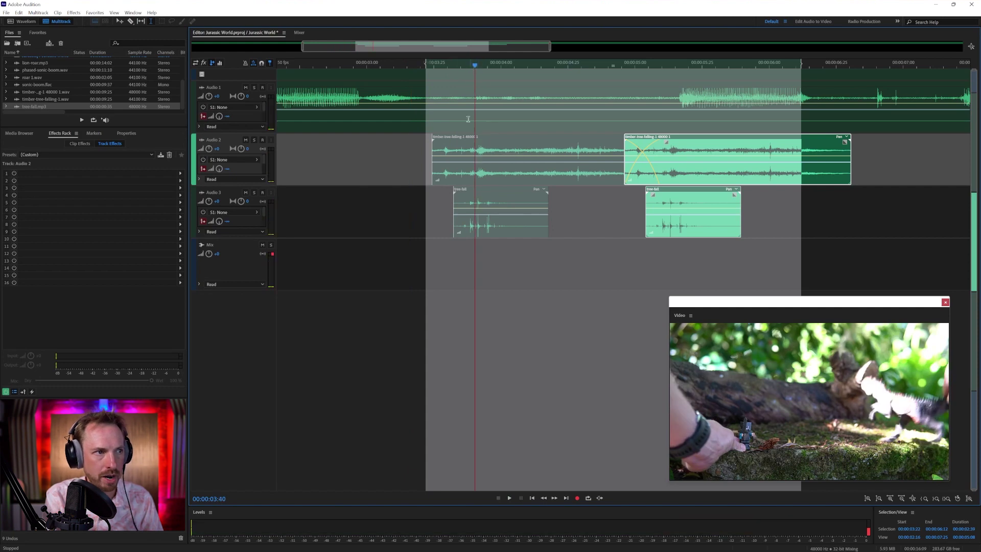
left_click(476, 66)
key("space")
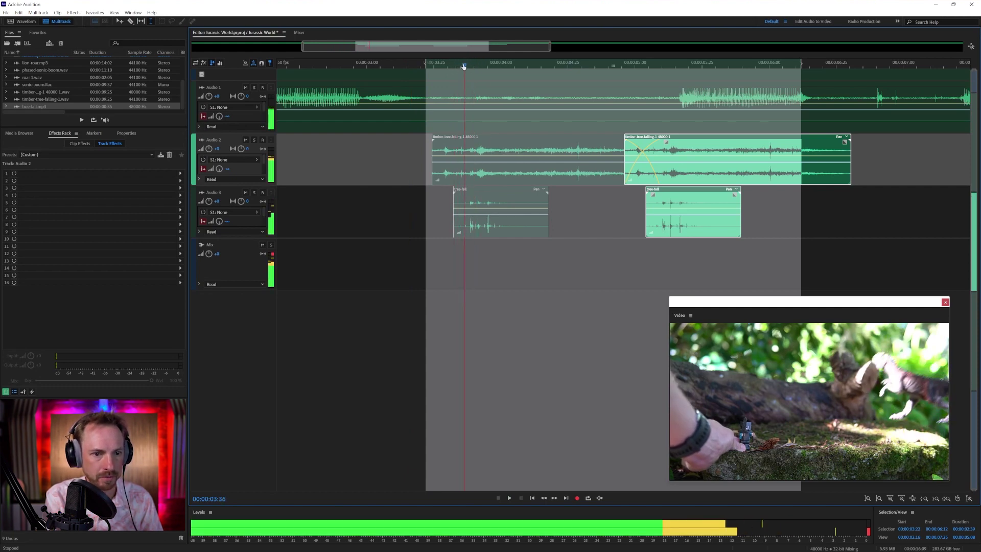
left_click(432, 65)
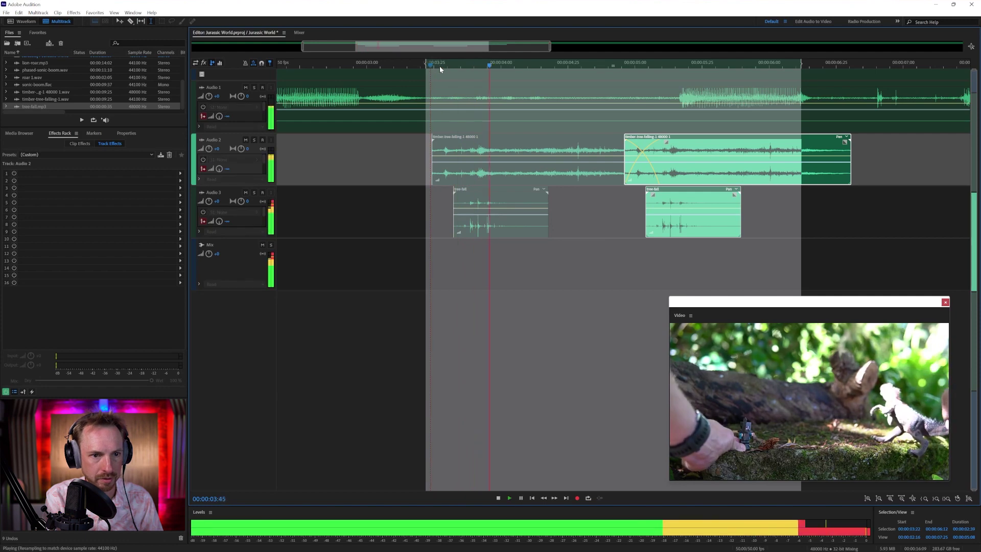
key("space")
left_click_drag(643, 63, 684, 63)
left_click(690, 139)
Shift the second timber and tree-fall clips slightly later and review from 00:00:03:14
left_click(692, 190)
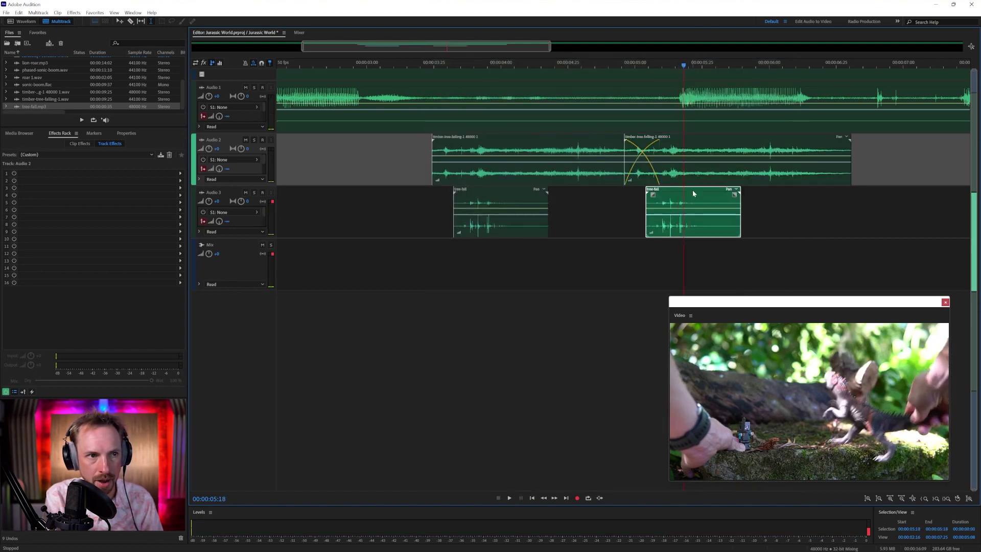
left_click(682, 142, "ctrl")
left_click_drag(680, 139, 693, 139)
left_click(405, 64)
key("space")
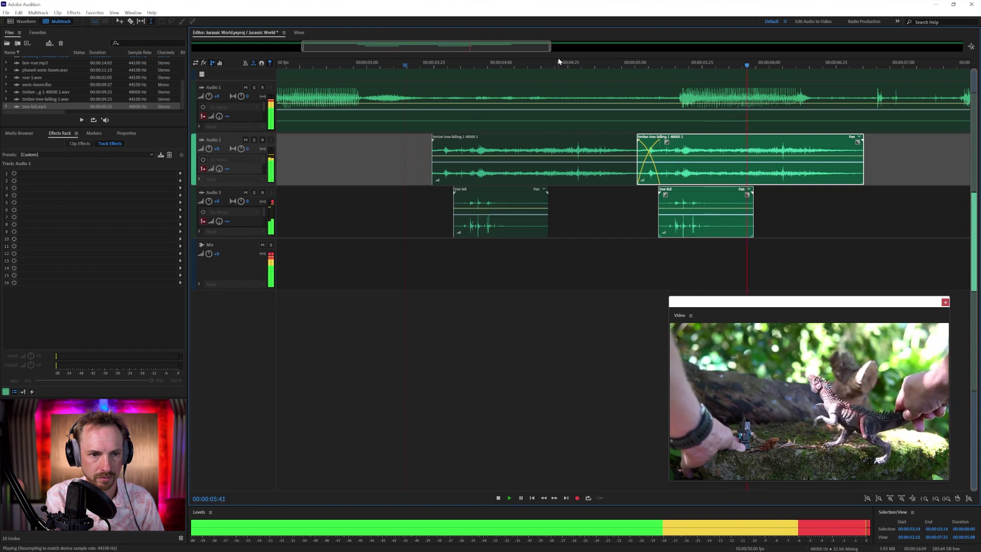
key("space")
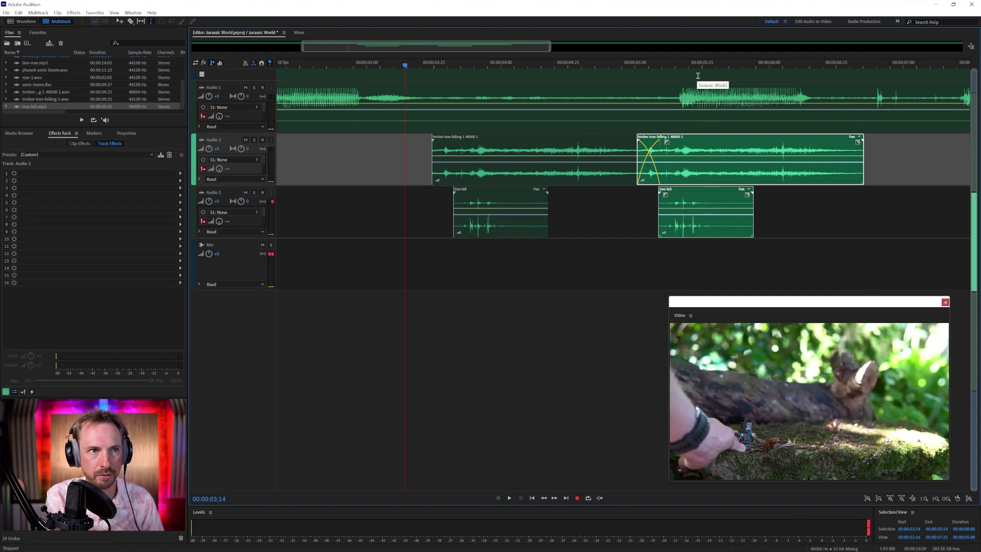
Duplicate the timber and tree-fall clips further along and play from about 00:00:03:07
scroll(694, 62, "down", 2)
left_click_drag(700, 62, 833, 62)
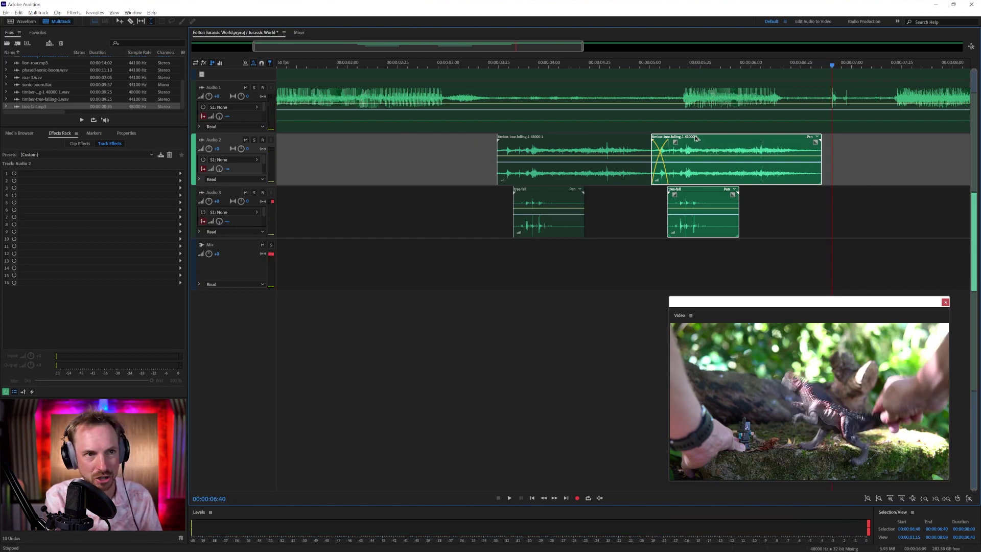
left_click_drag(695, 138, 841, 140)
left_click(462, 65)
key("space")
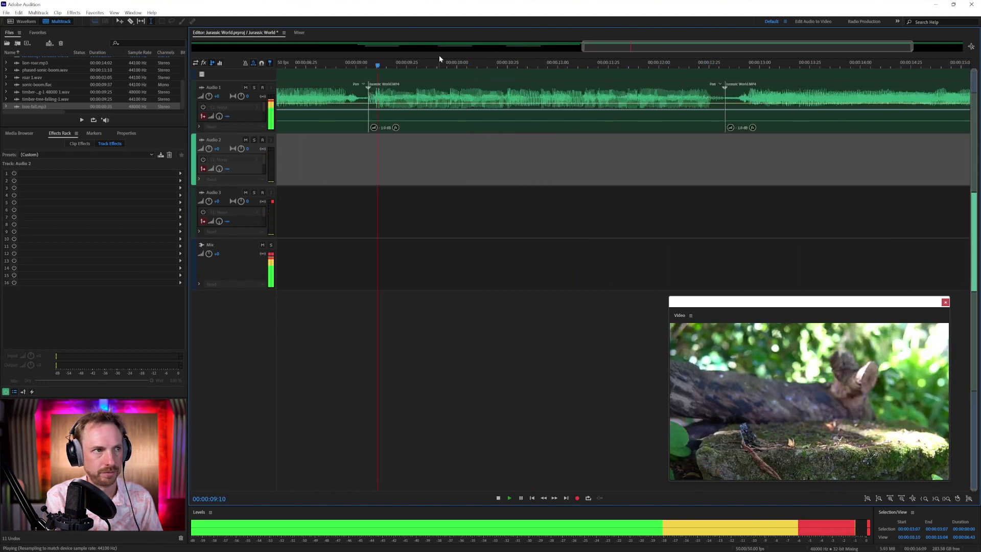
Replay the scene from 03:20 to check the third timber and tree-fall pair
scroll(437, 58, "down", 5)
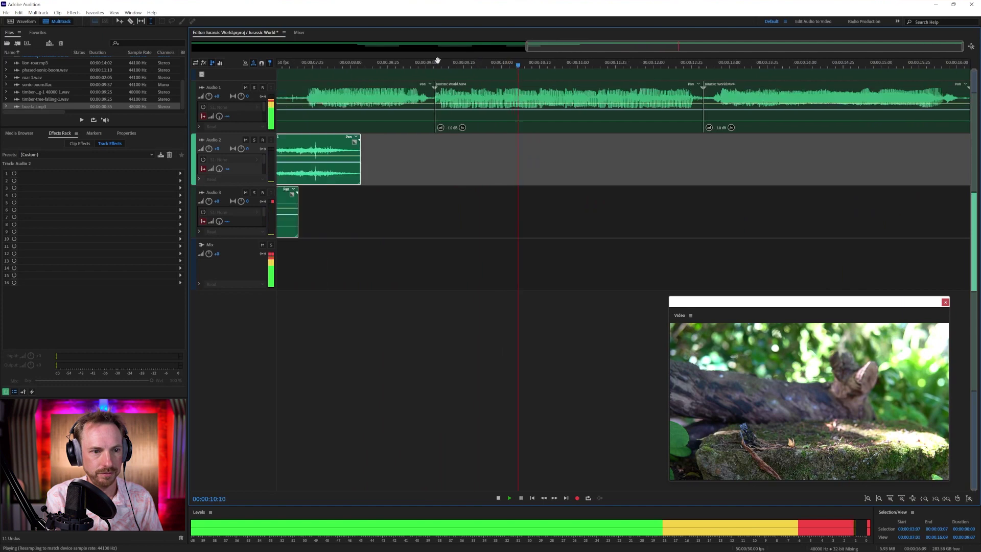
left_click(349, 63)
key("space")
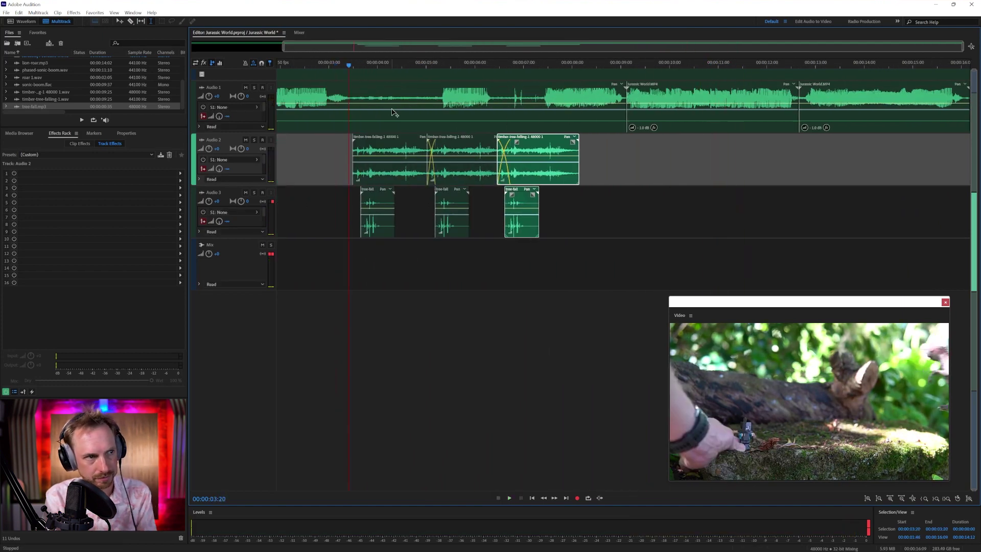
key("space")
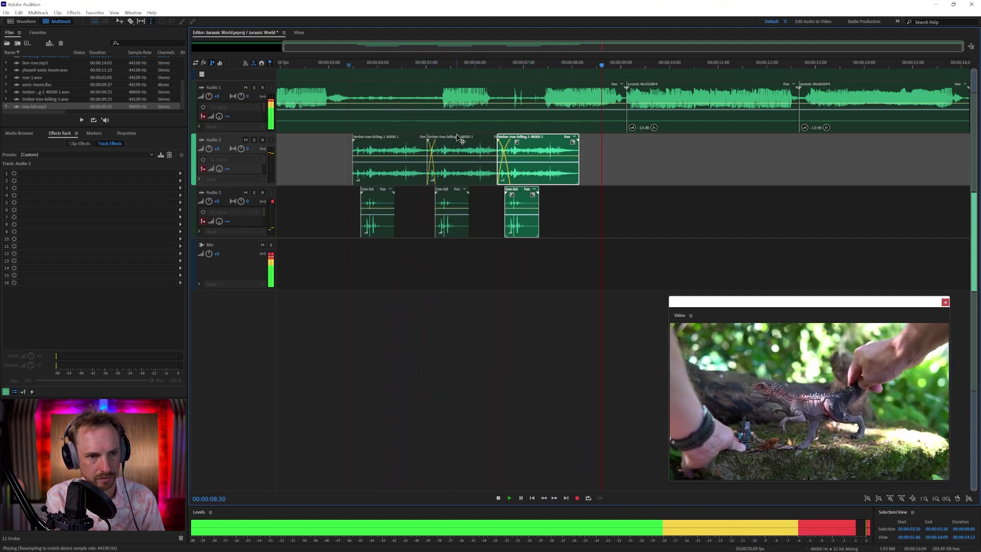
key("space")
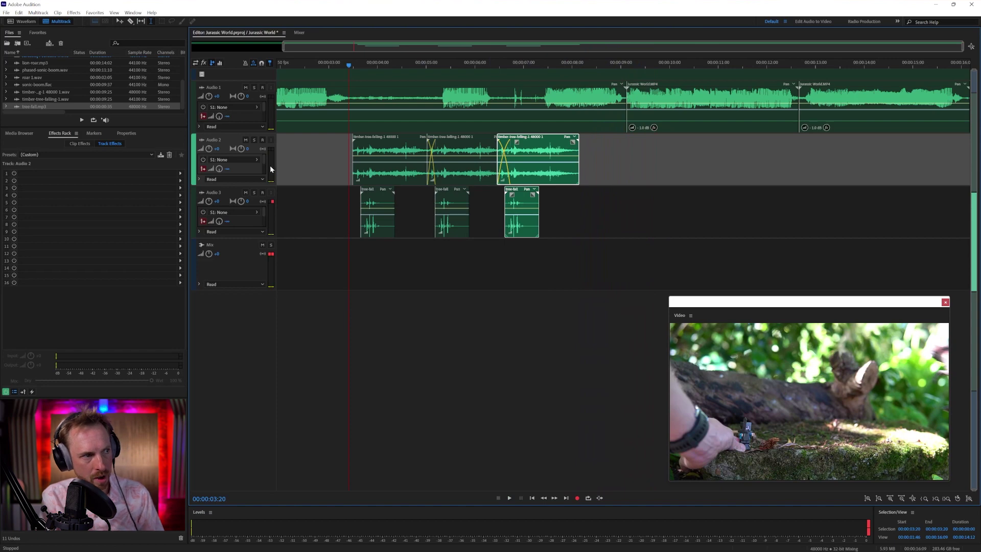
Copy all three timber clips onto a new track below
left_click(368, 141)
left_click(480, 152, "ctrl")
left_click(505, 150, "ctrl")
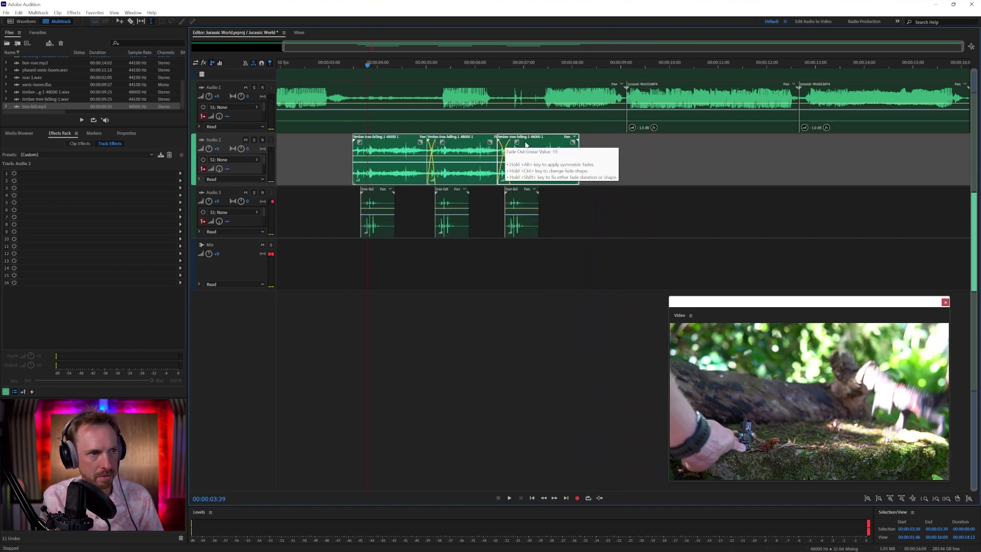
left_click_drag(397, 138, 385, 294)
Add a Pitch Shifter set to -4 semitones on Track 1, pan it slightly left, and preview
left_click(302, 279)
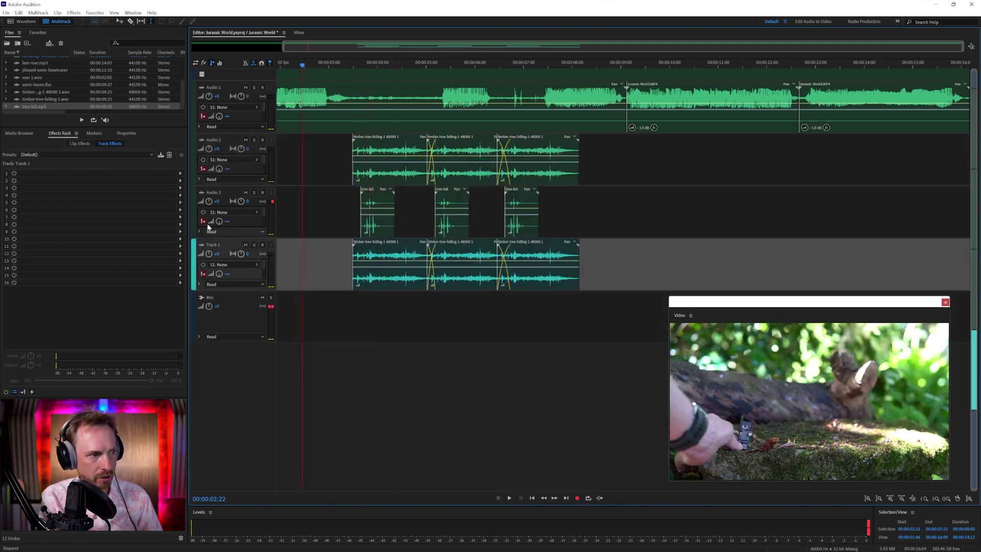
left_click(180, 173)
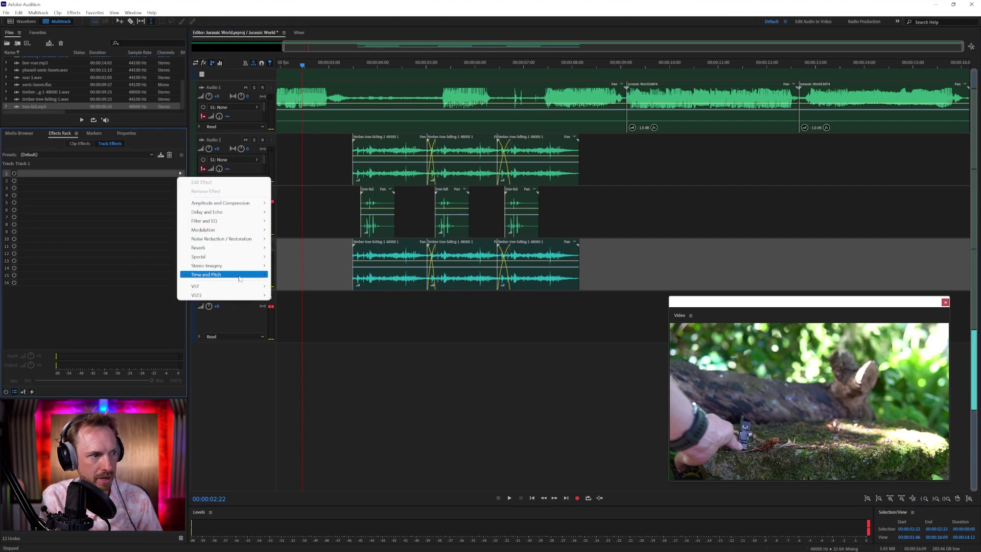
mouse_move(266, 278)
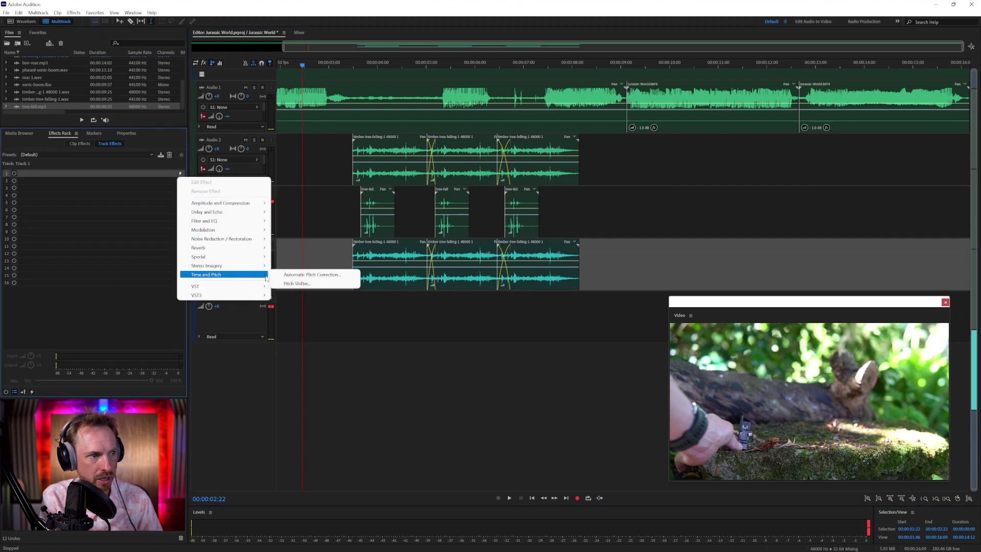
left_click(321, 282)
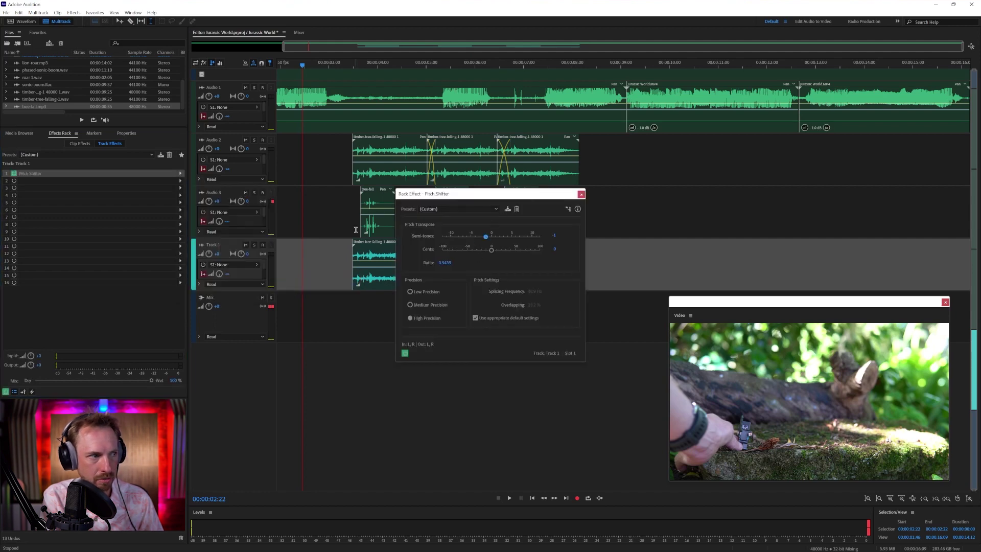
left_click_drag(239, 256, 298, 245)
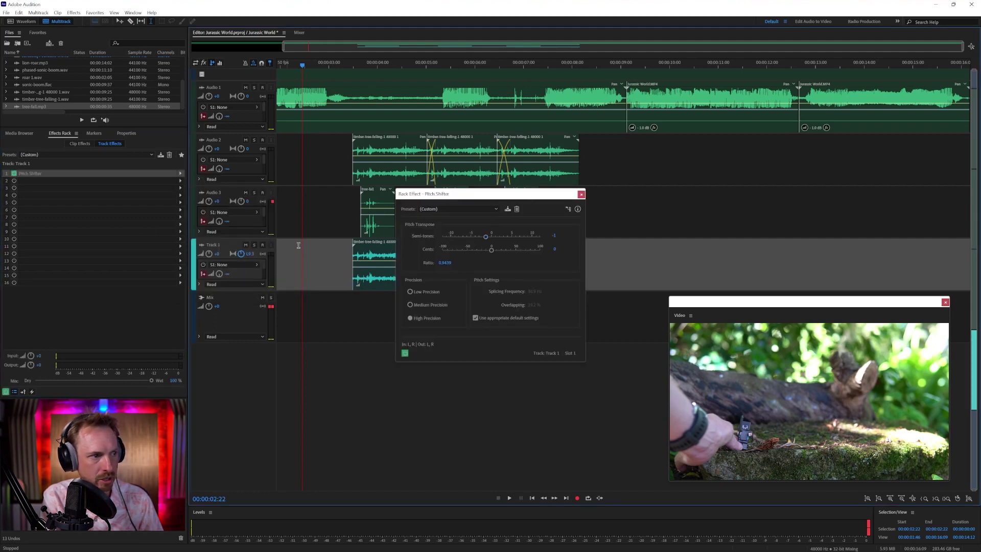
left_click(476, 237)
key("space")
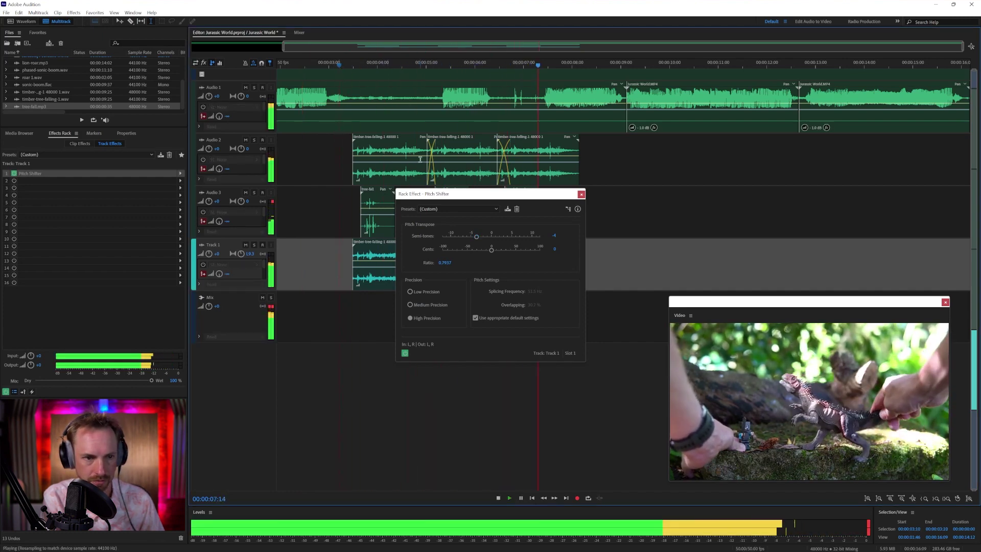
Close the Pitch Shifter settings, mute Audio 1, and play back without the original audio
key("space")
left_click(581, 194)
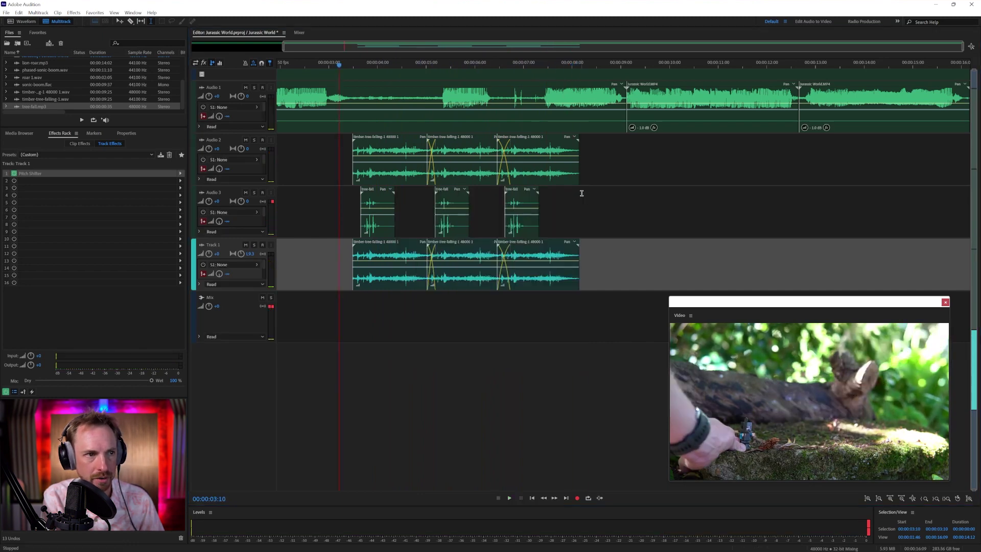
left_click(246, 88)
key("space")
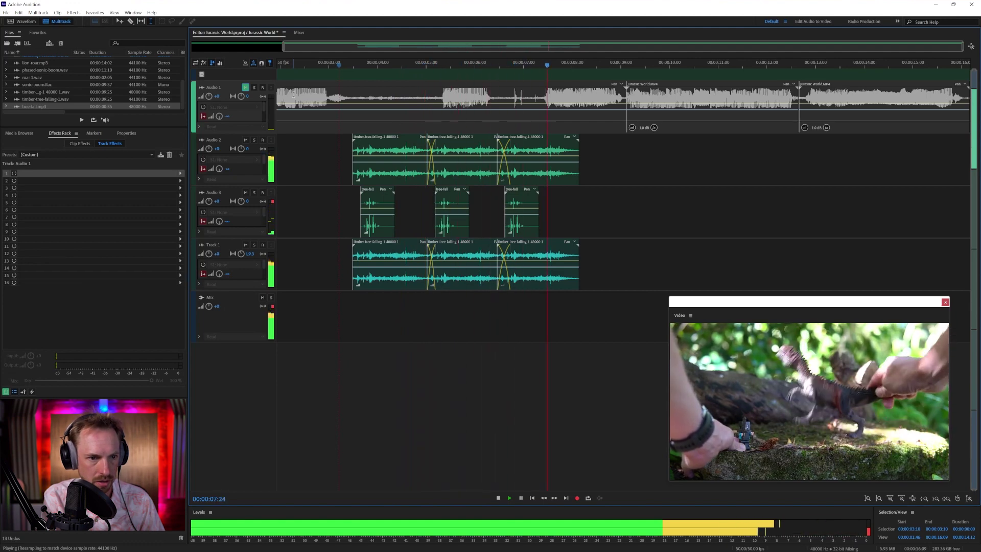
key("space")
Shift the last clips on the three sound-effect tracks slightly earlier and check the timing
left_click_drag(602, 172, 510, 106)
left_click_drag(520, 139, 516, 137)
key("space")
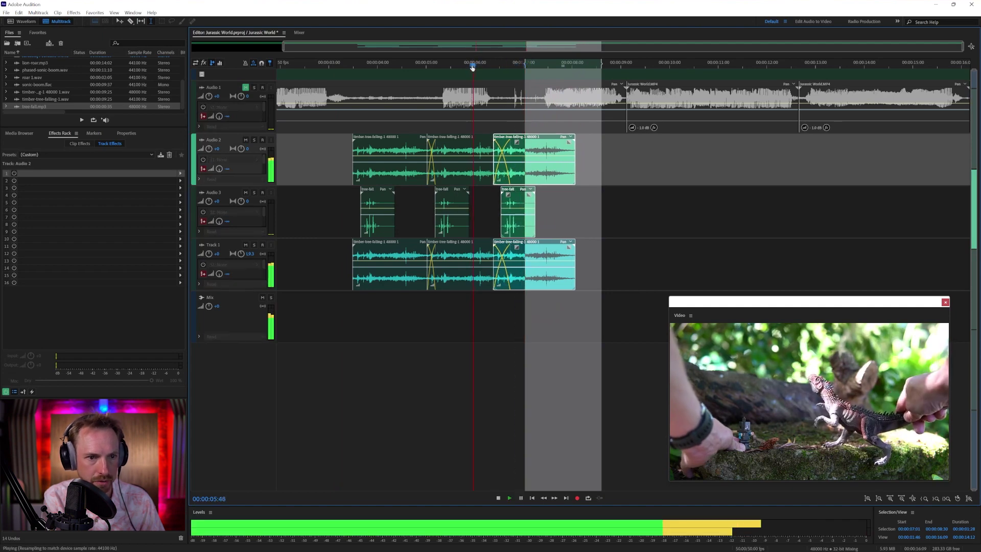
key("space")
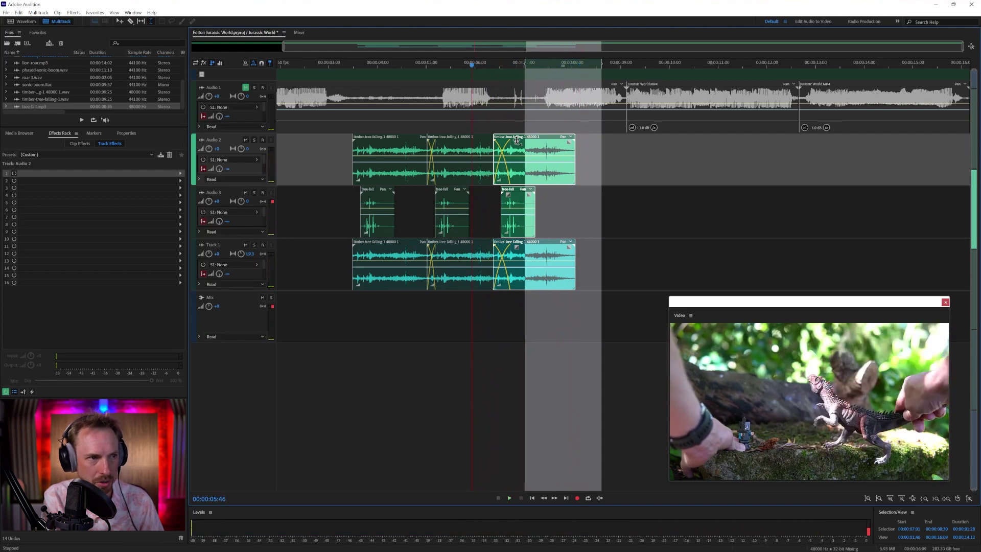
left_click(553, 211)
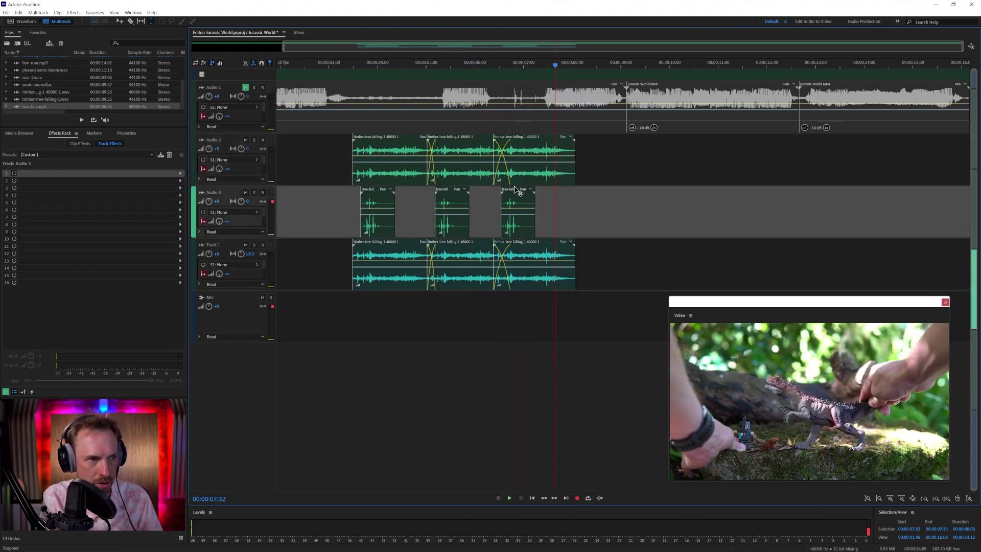
left_click_drag(511, 148, 522, 145)
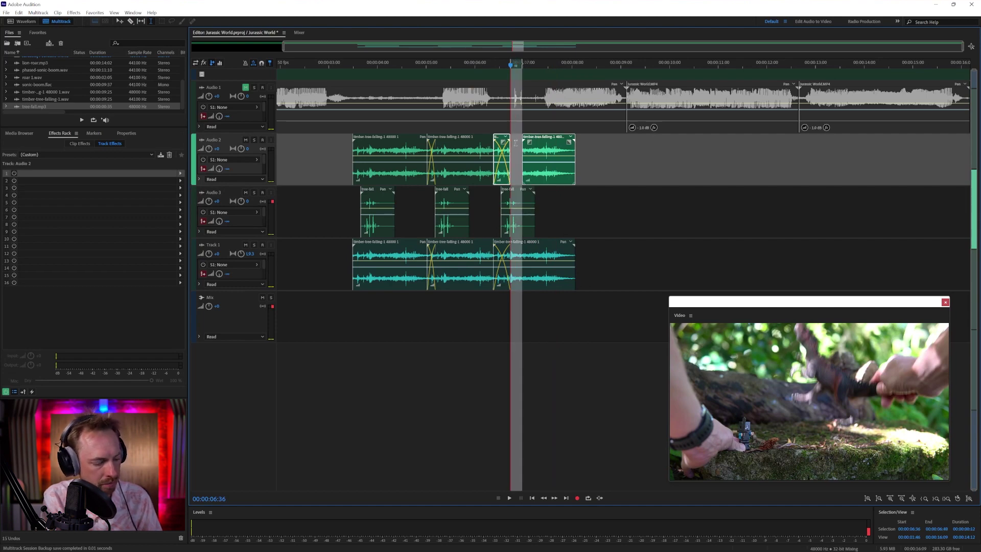
Undo the accidental timber clip split and preview the impacts from 6:34 to about 7:02
key("ctrl+z")
left_click(539, 119)
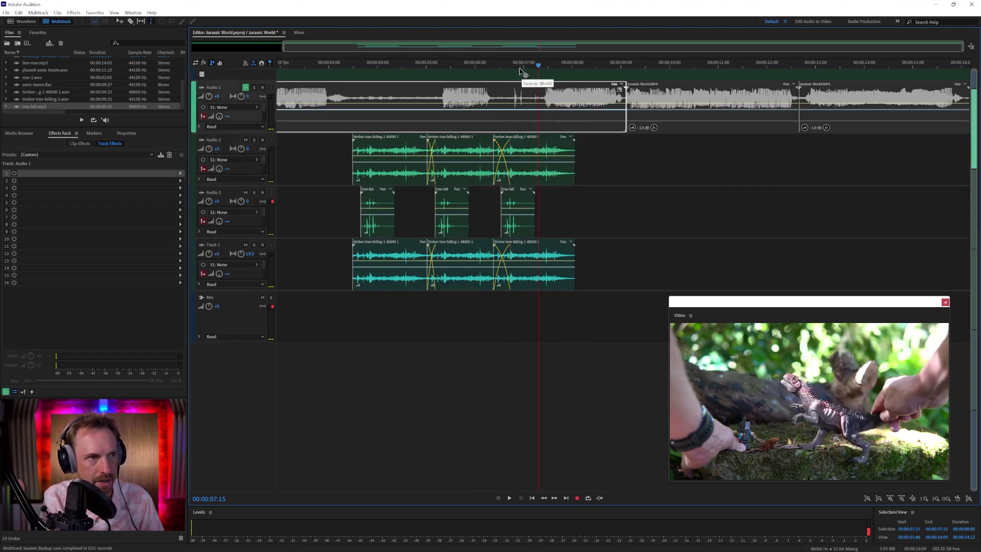
left_click(510, 67)
key("space")
left_click_drag(510, 67, 553, 67)
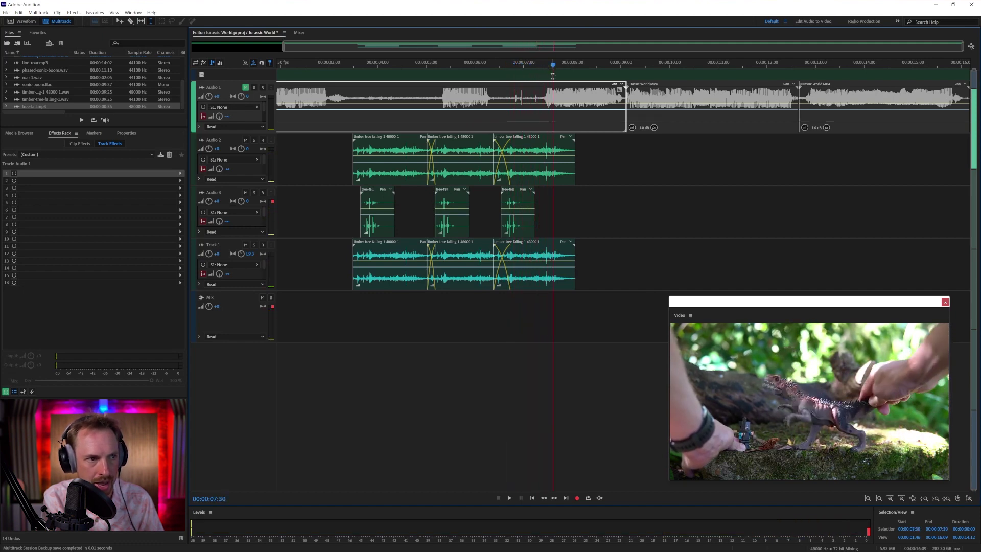
Move the short tree-fall clip from Audio 3 onto Track 1 at the same time position
left_click(554, 205)
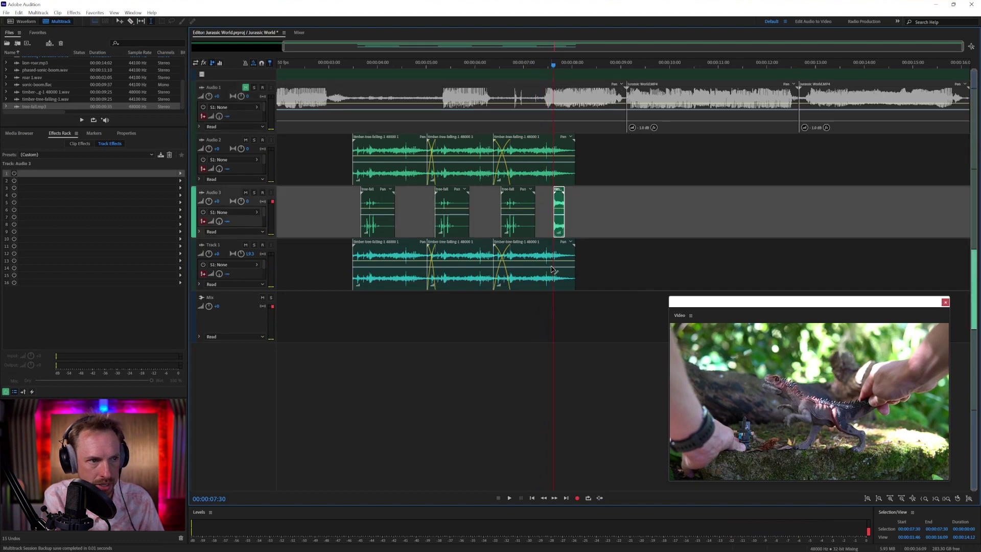
left_click_drag(553, 254, 554, 257)
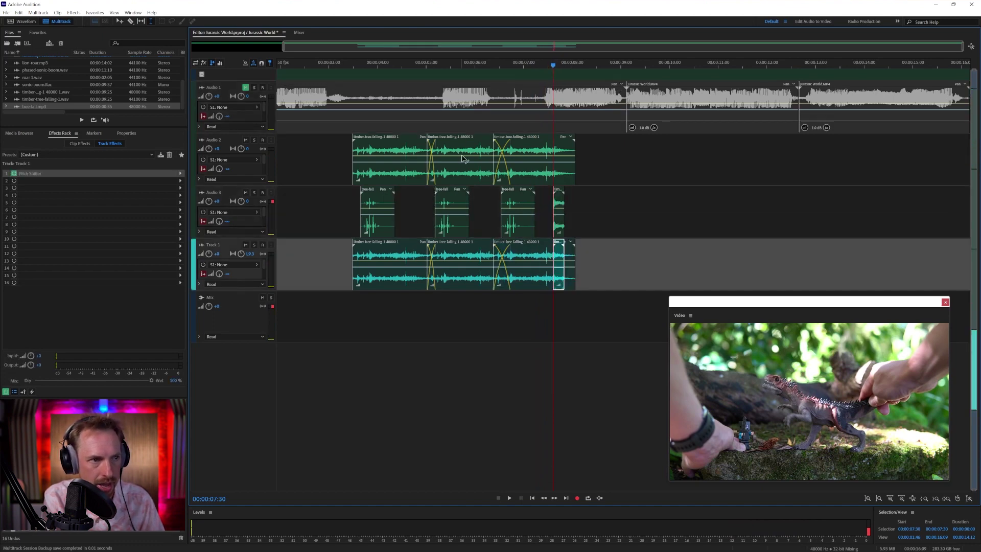
left_click(484, 66)
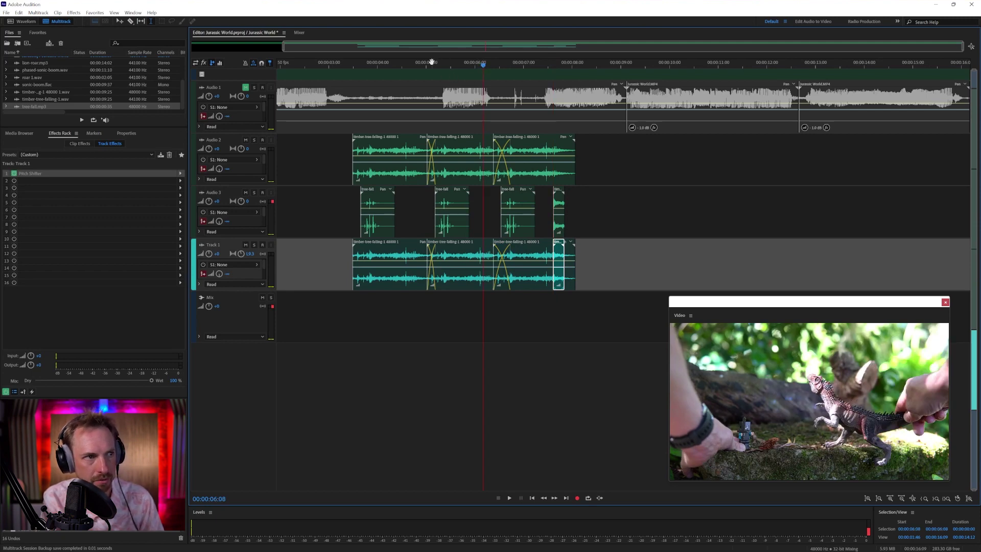
Lengthen the last Audio 3 and Track 1 tree-fall clips to about 9 seconds, previewing from 3.5 seconds
left_click(359, 64)
key("space")
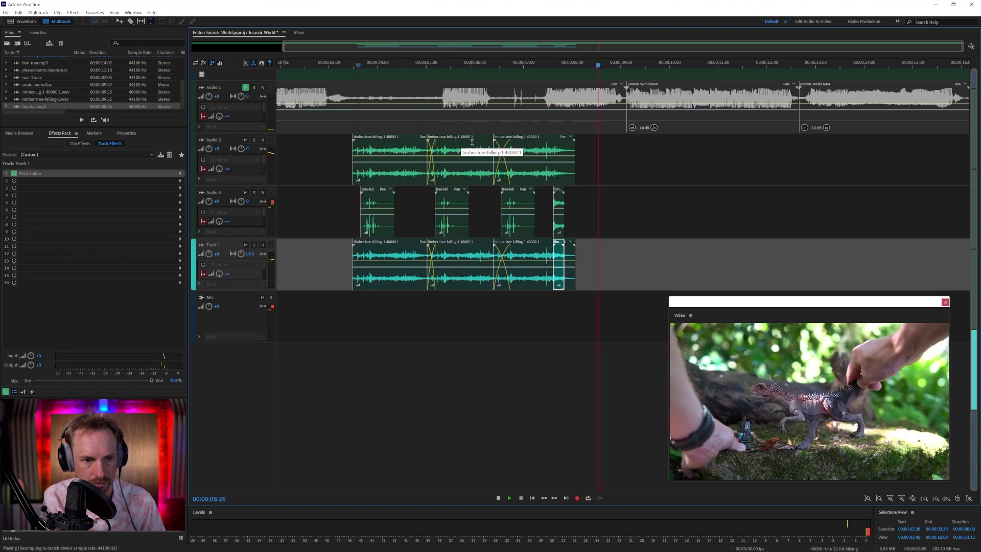
key("space")
left_click_drag(563, 227, 631, 227)
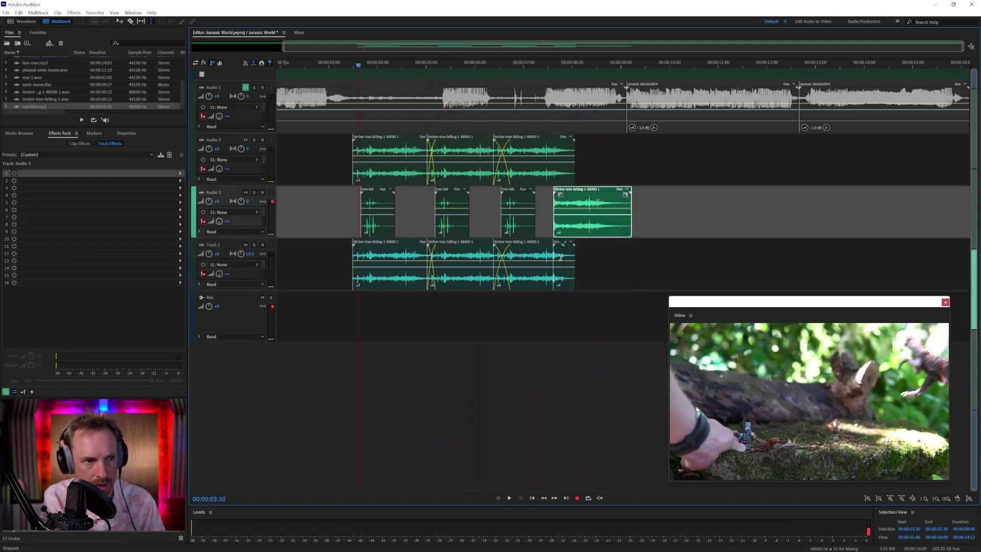
left_click_drag(564, 254, 623, 257)
key("space")
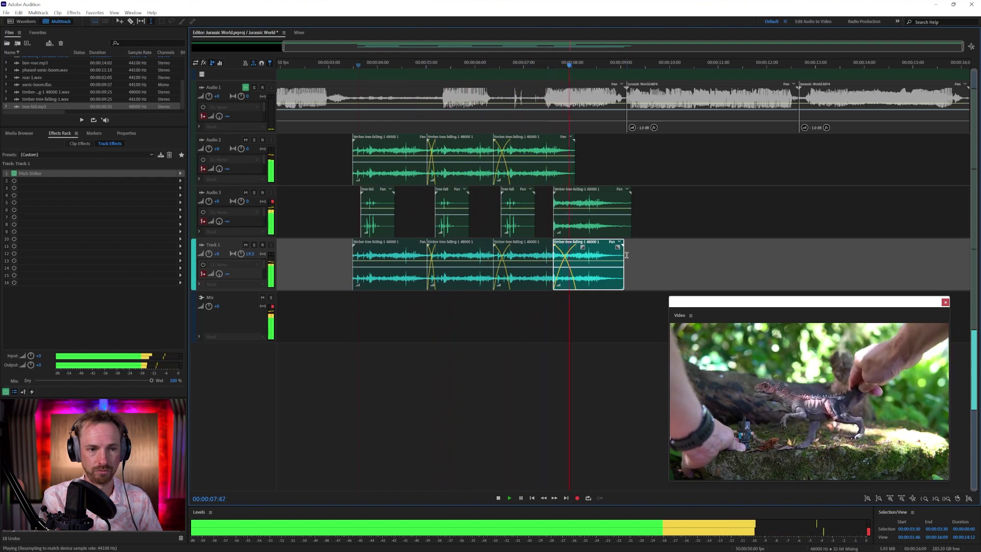
key("space")
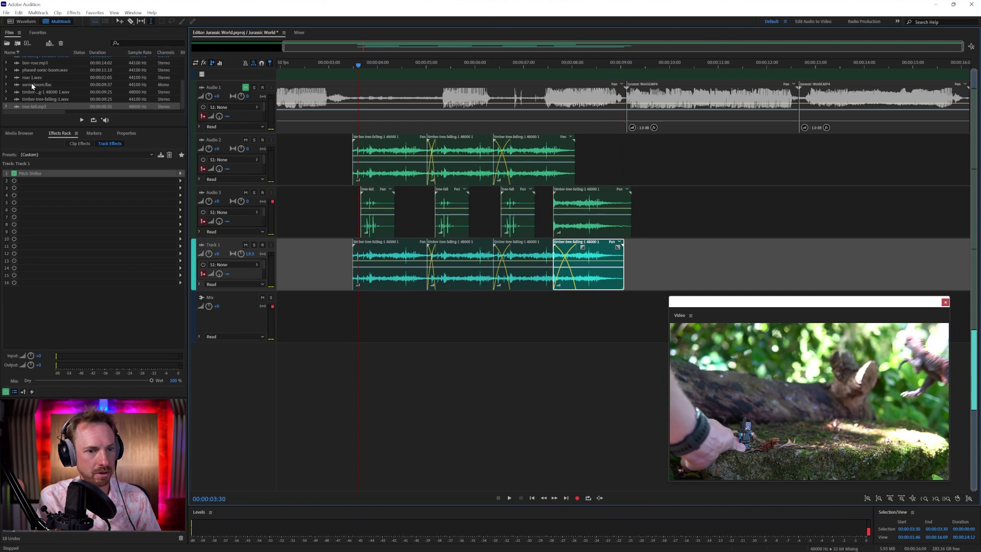
Add sonic-boom.flac on a new Track 2, converting its sample rate, and position it near 3 seconds
left_click_drag(32, 85, 361, 321)
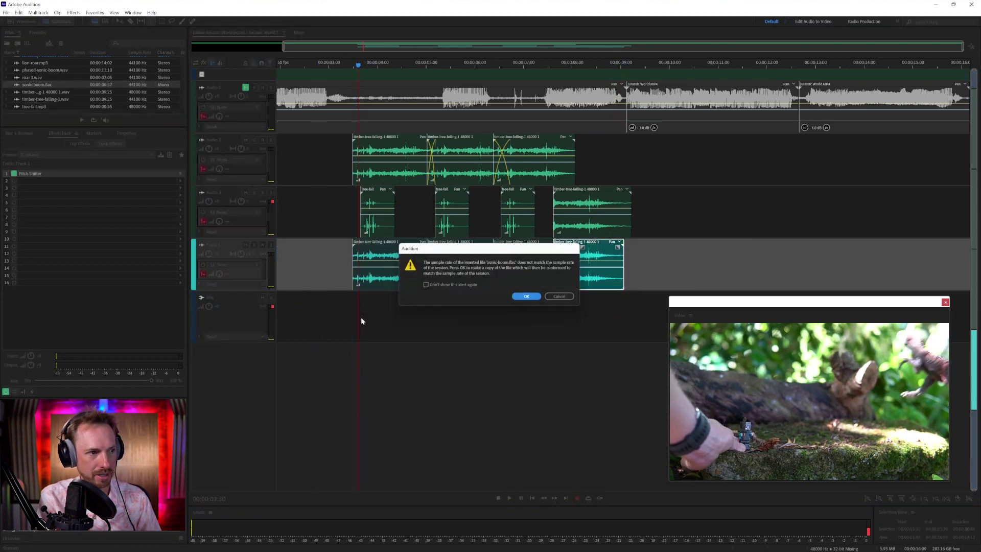
left_click(530, 298)
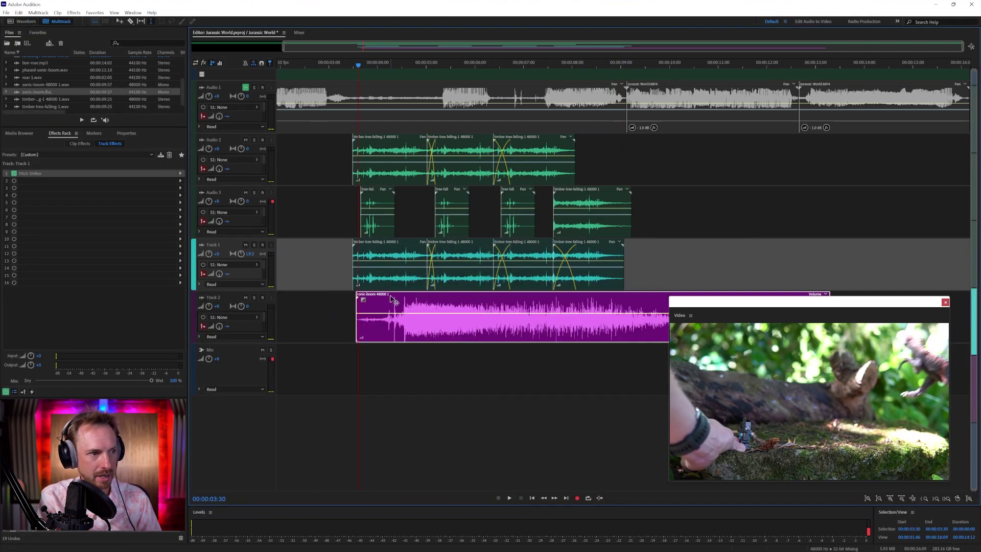
left_click_drag(391, 299, 352, 299)
key("space")
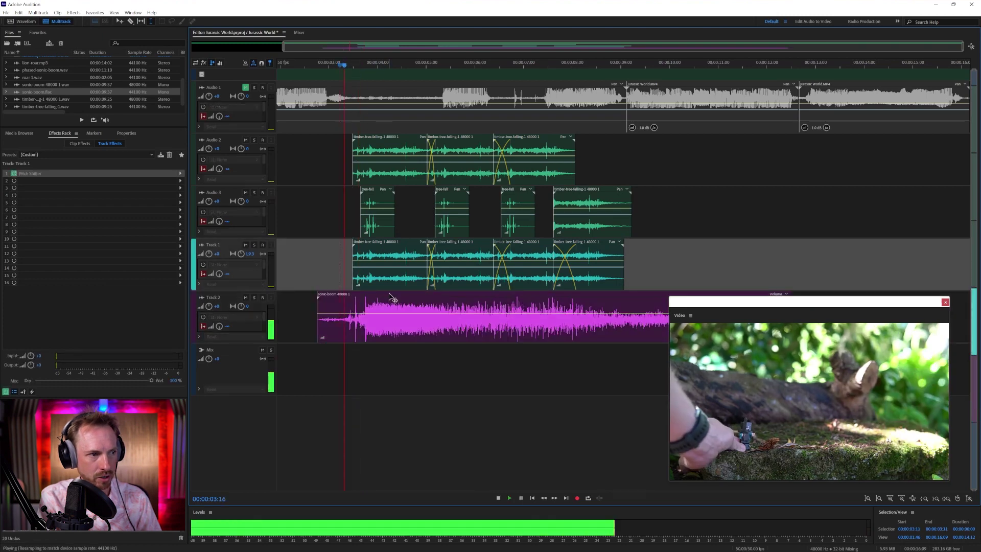
key("space")
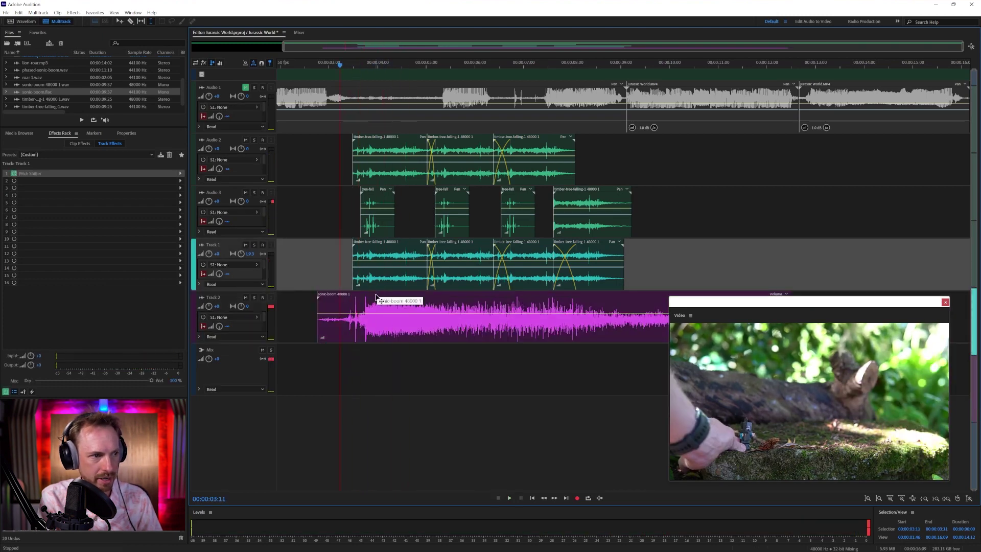
left_click_drag(375, 297, 379, 298)
Cut the sonic boom down to a short burst by deleting its middle and tail, then preview it
left_click_drag(399, 351, 460, 351)
key("Delete")
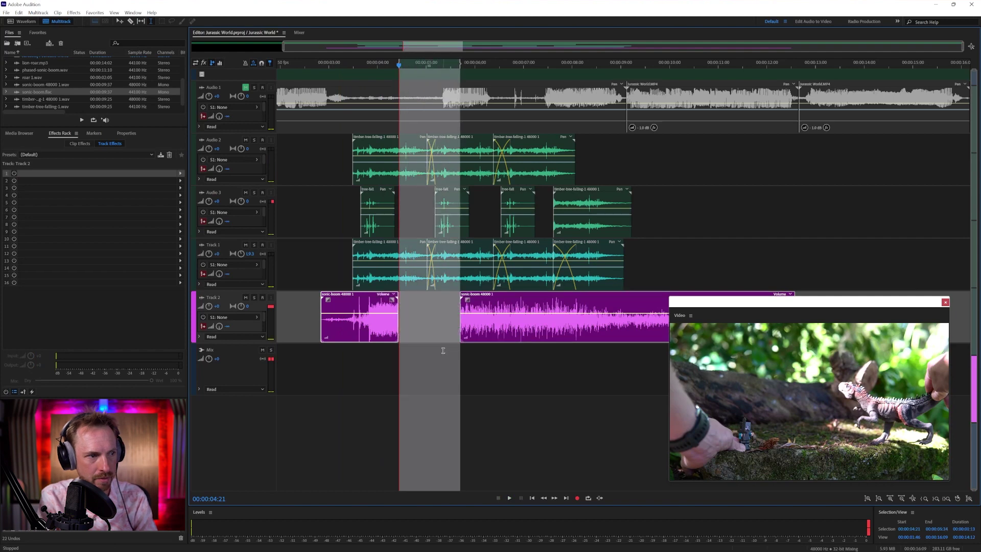
left_click(511, 317)
key("Delete")
left_click(387, 317)
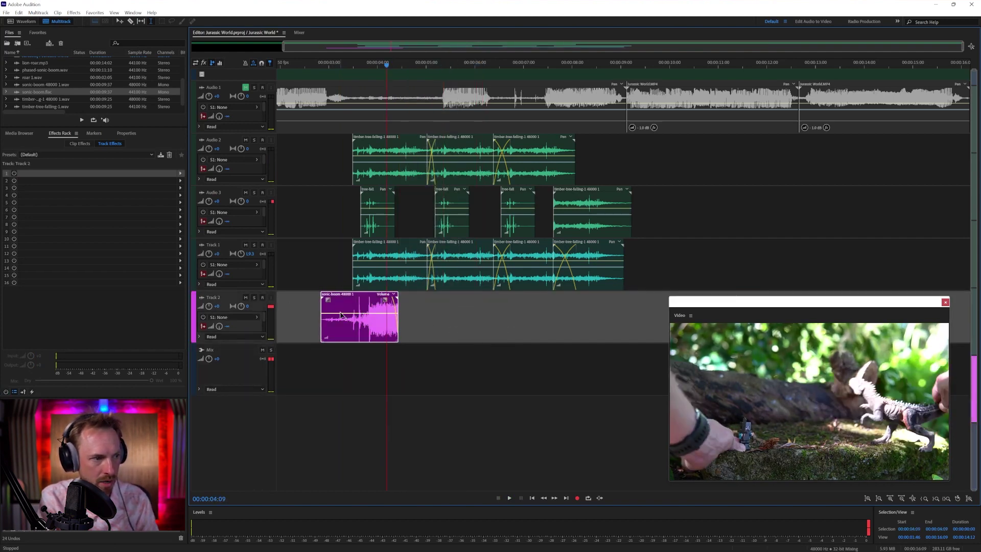
left_click(336, 329)
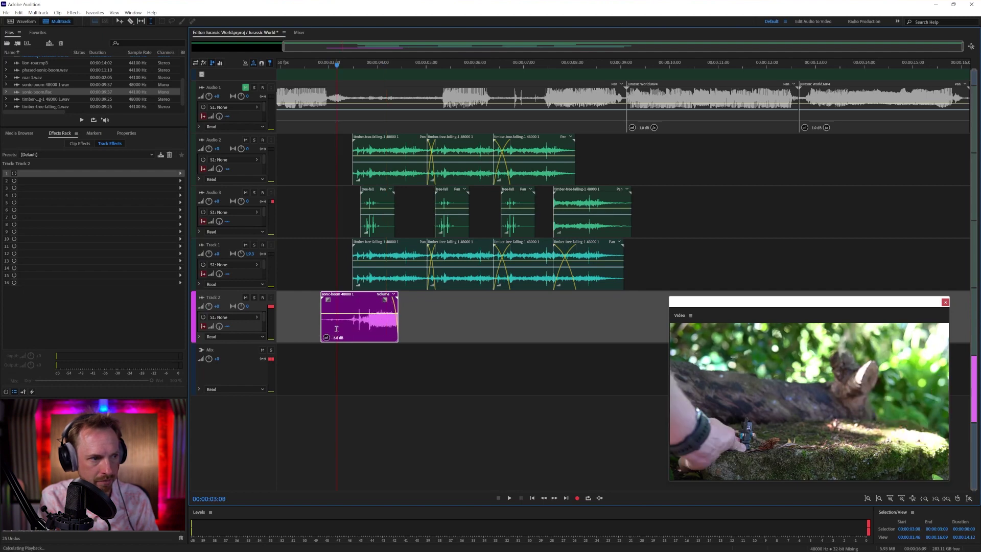
key("space")
left_click(325, 338)
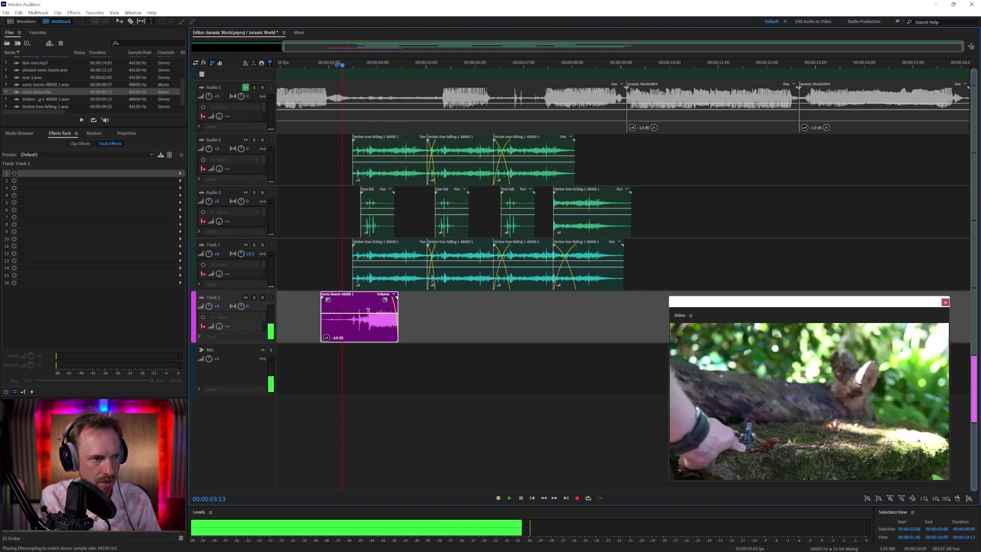
left_click(294, 310)
key("space")
left_click(179, 173)
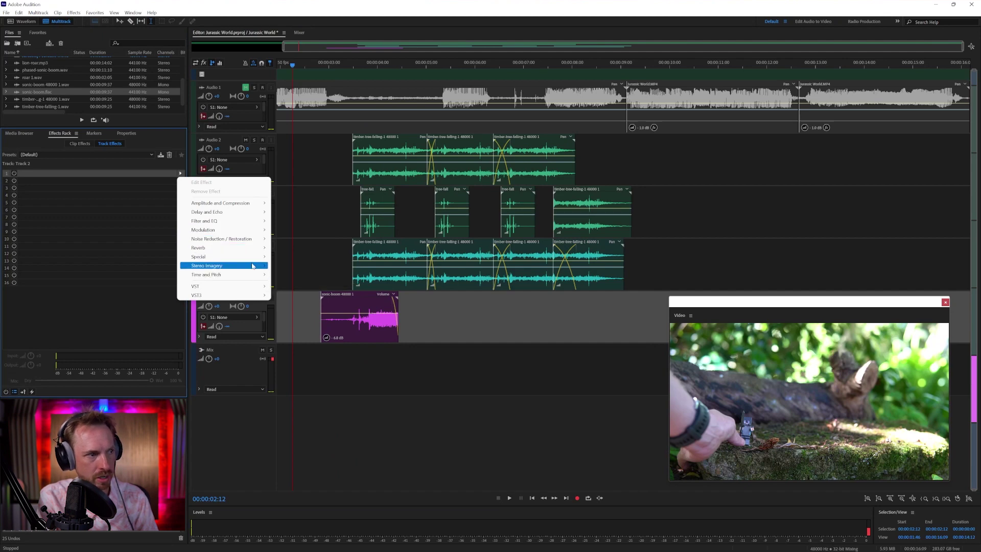
Add Studio Reverb with the Vocal Reverb (Large) preset to Track 2 and audition it soloed
mouse_move(259, 248)
left_click(298, 275)
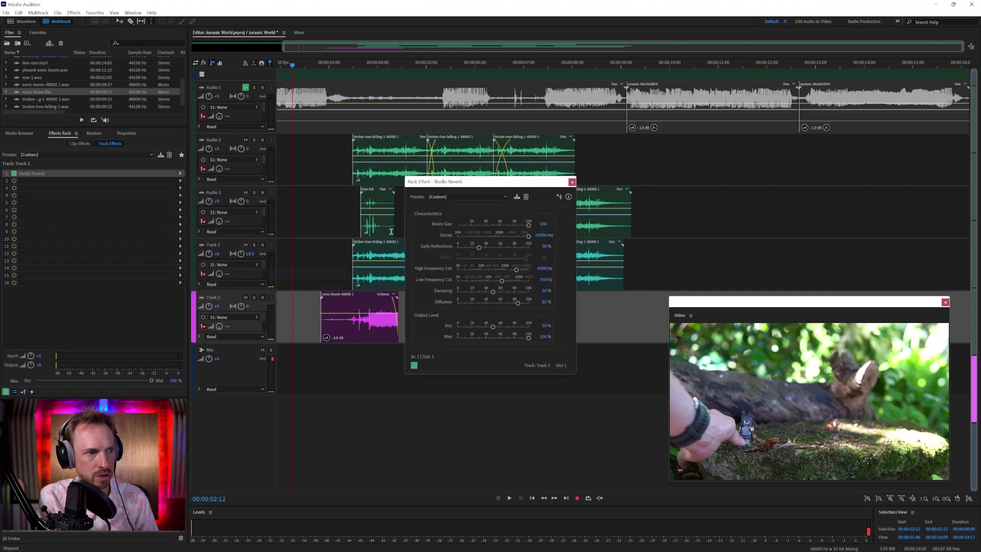
left_click(451, 197)
left_click(483, 322)
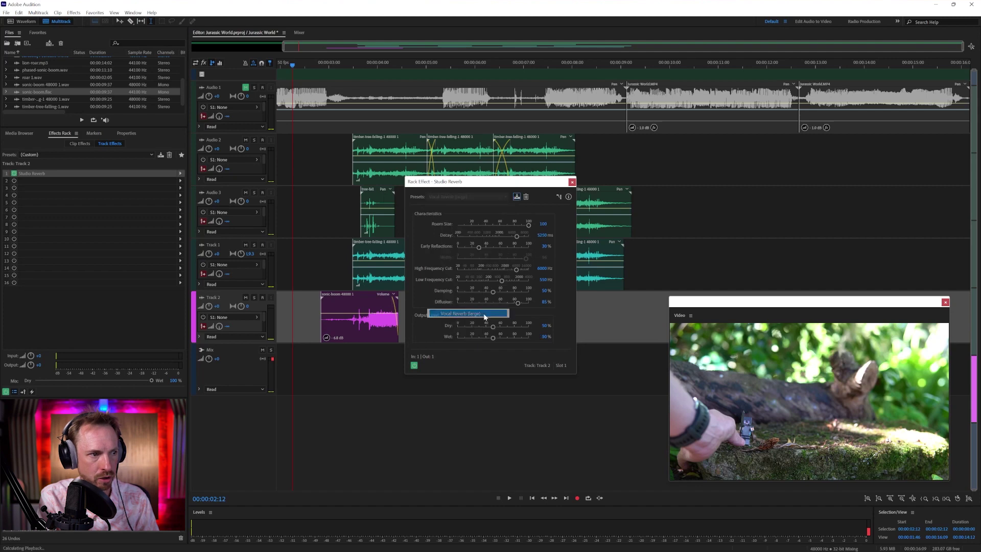
key("space")
left_click(254, 298)
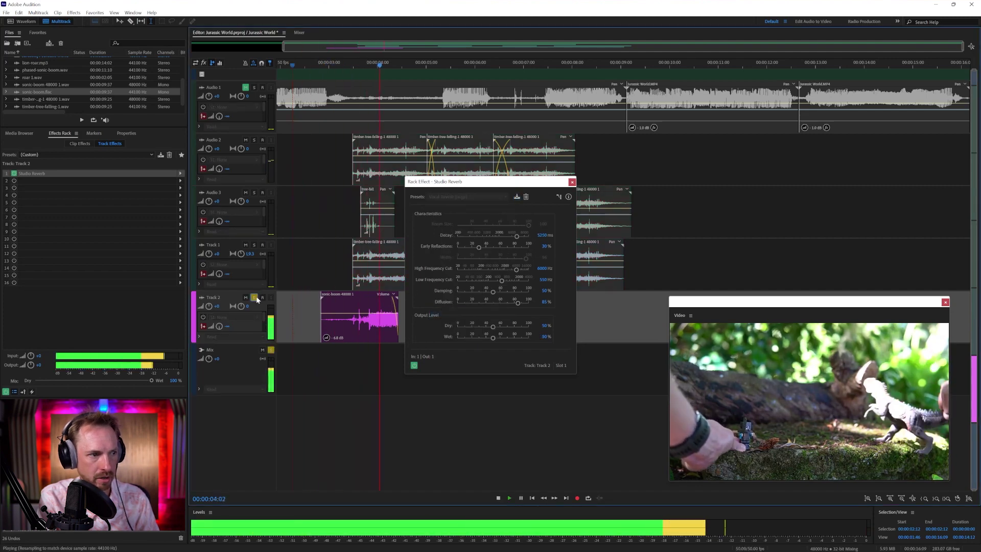
key("space")
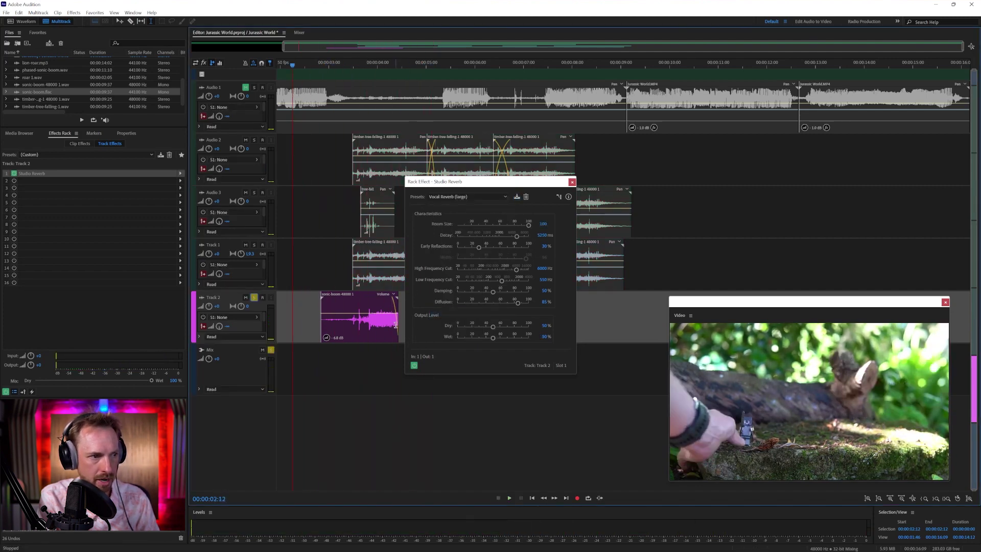
Extend the sonic boom, copy it in a row after the original, and bring in roar 1.wav
left_click_drag(395, 325, 406, 325)
key("space")
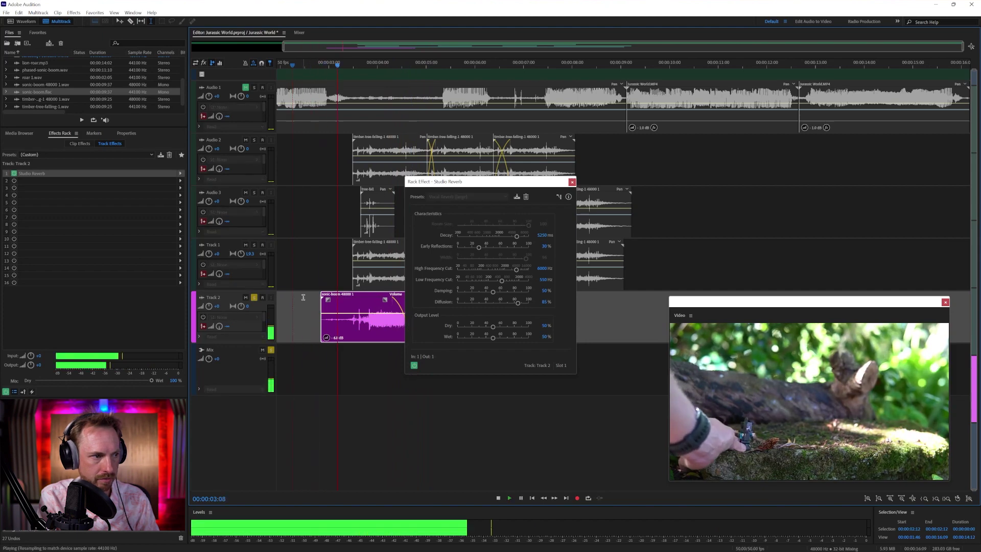
left_click(572, 182)
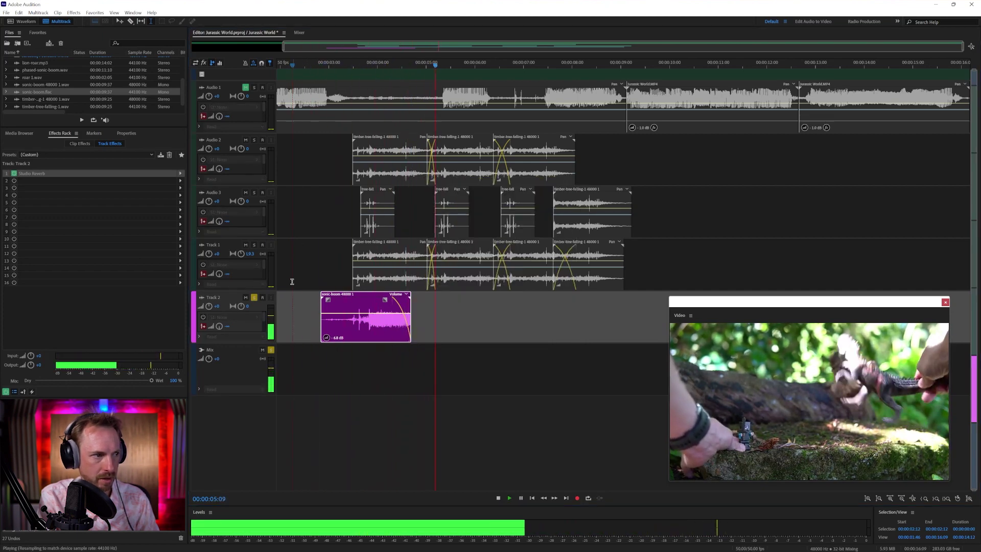
key("space")
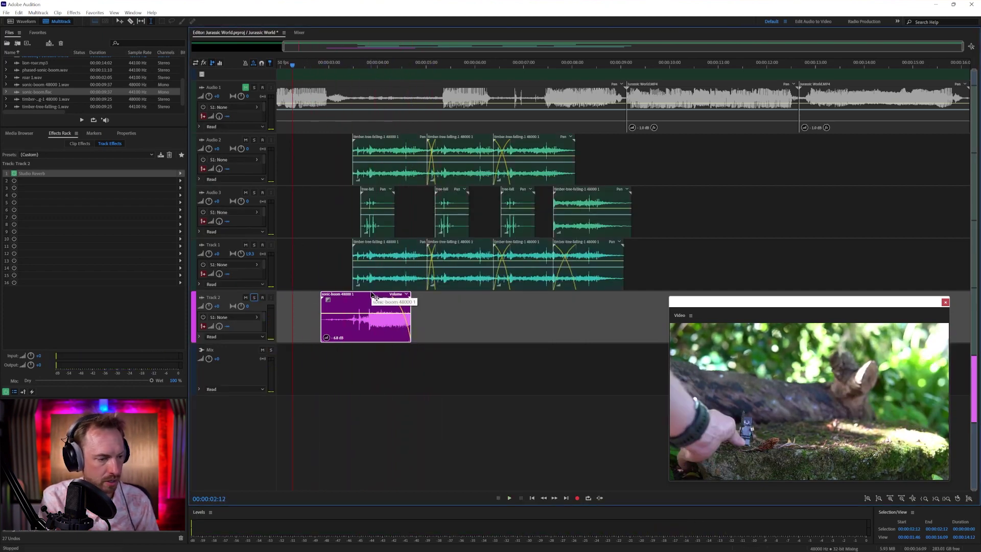
left_click_drag(371, 293, 511, 298)
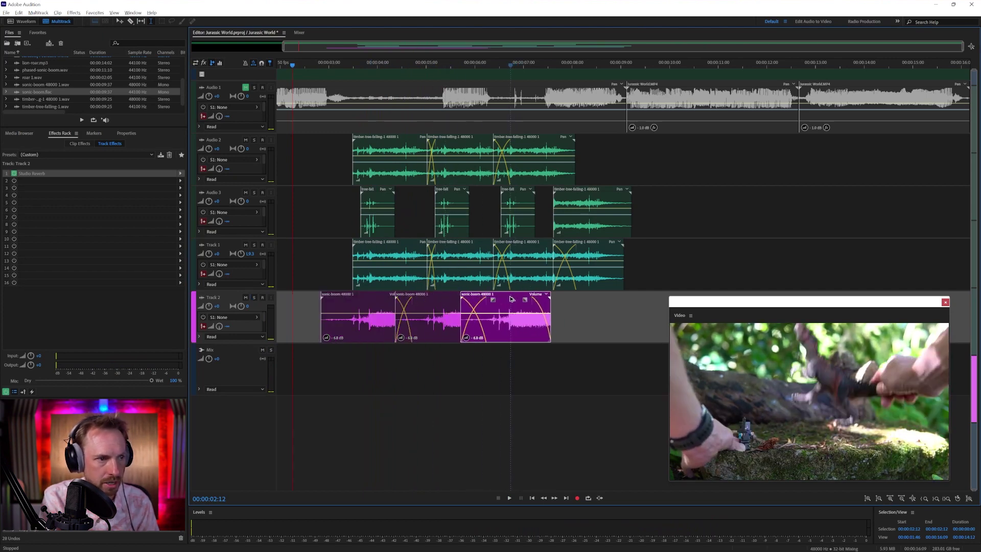
left_click(336, 263)
key("space")
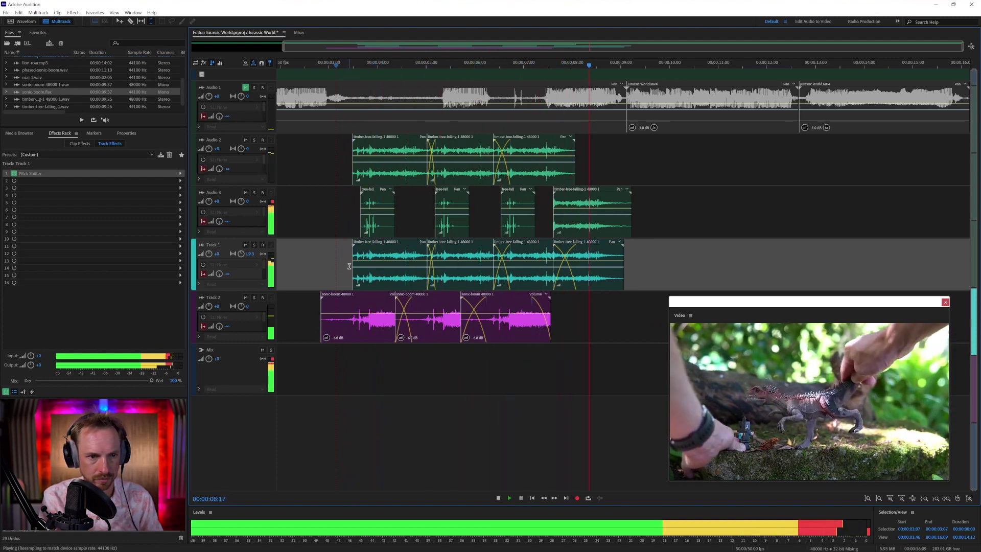
key("space")
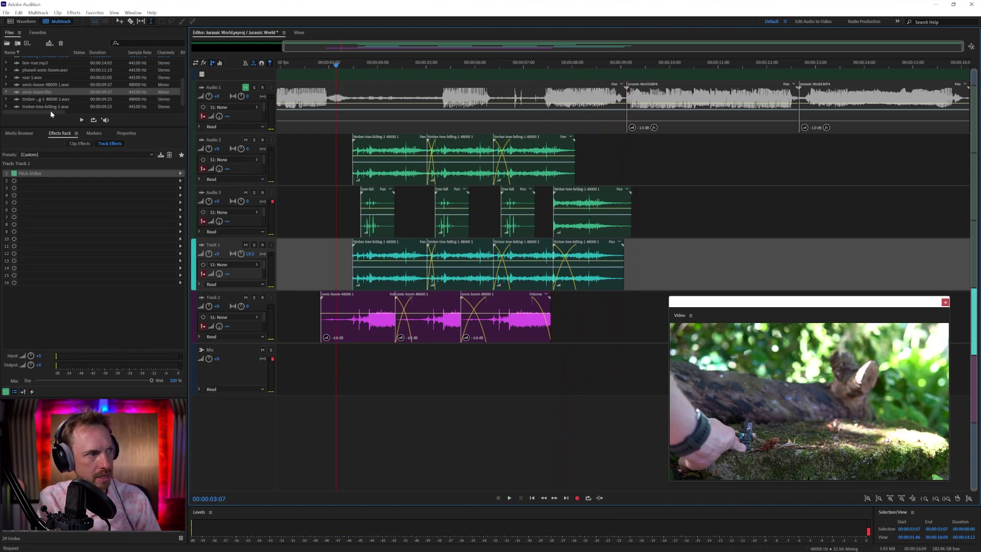
scroll(54, 90, "down", 1)
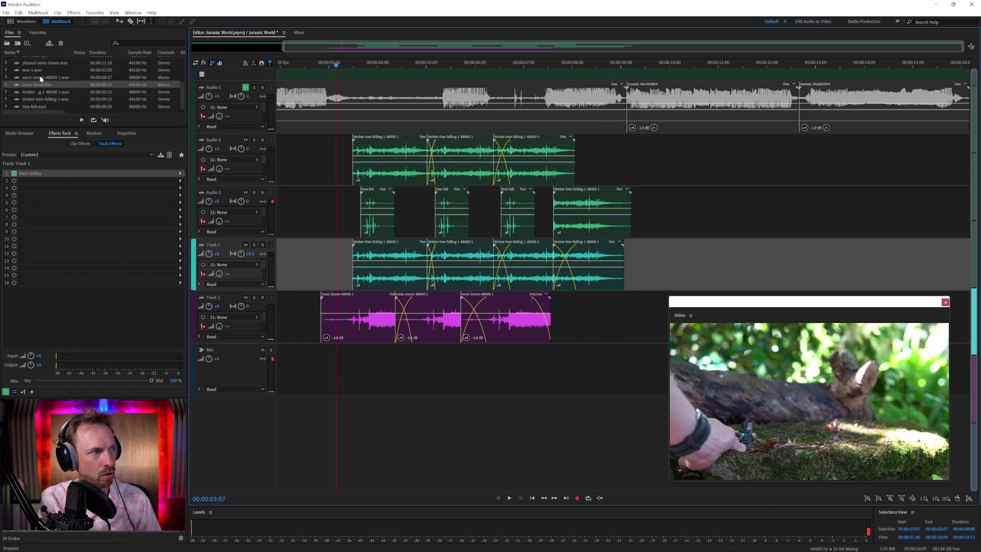
left_click_drag(31, 70, 476, 345)
Convert the roar's sample rate onto Track 3 and preview it from around 5.5 seconds
left_click(530, 298)
left_click(440, 97)
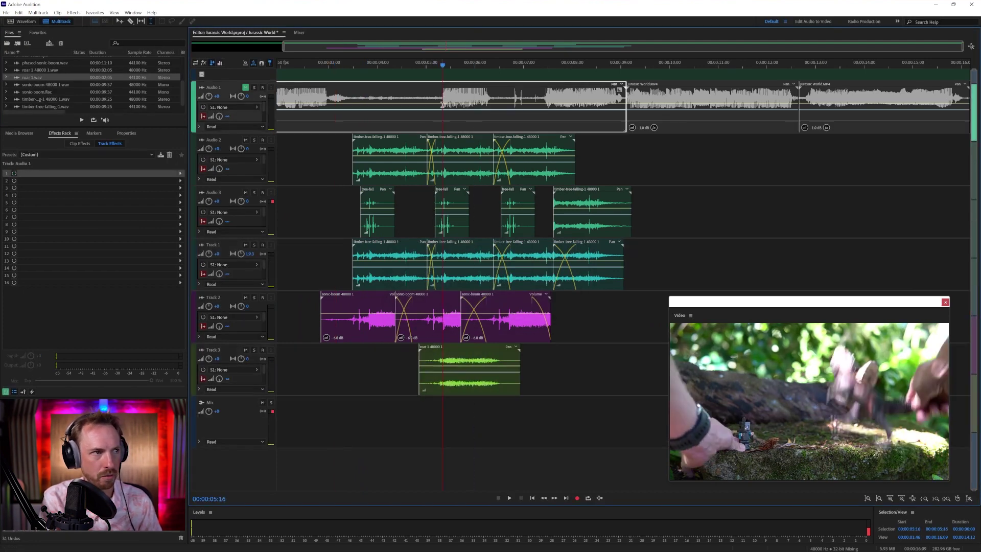
key("space")
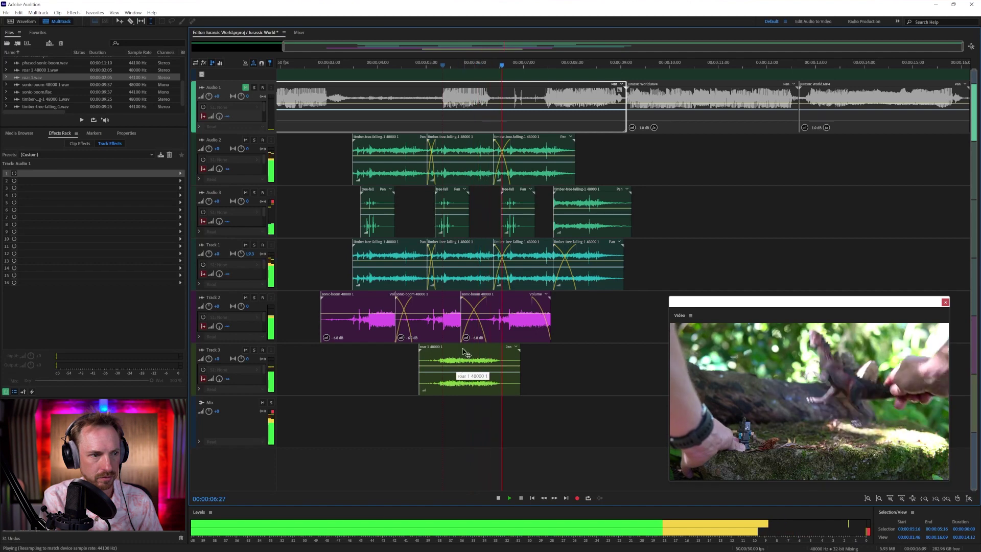
left_click(463, 351)
key("space")
key("space")
key("space")
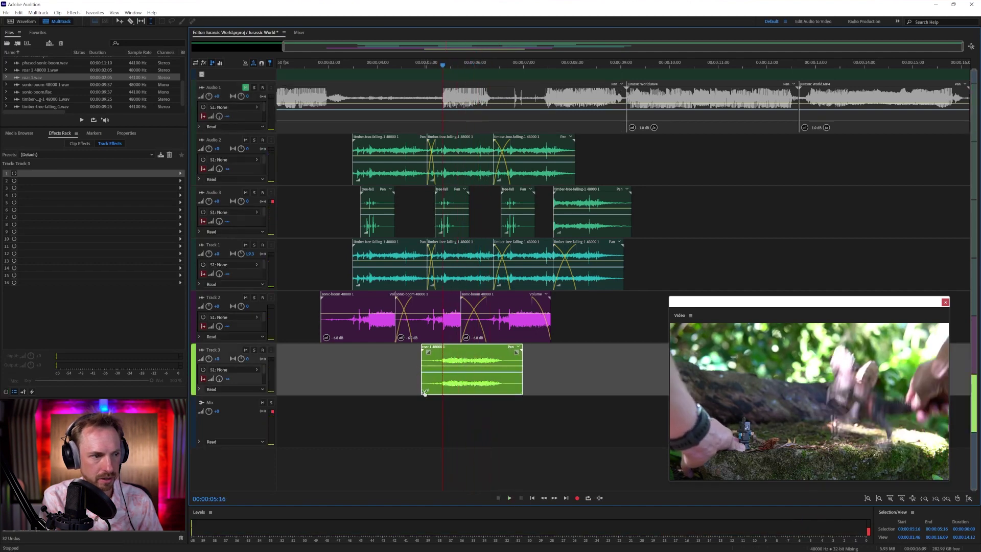
left_click(434, 401)
key("space")
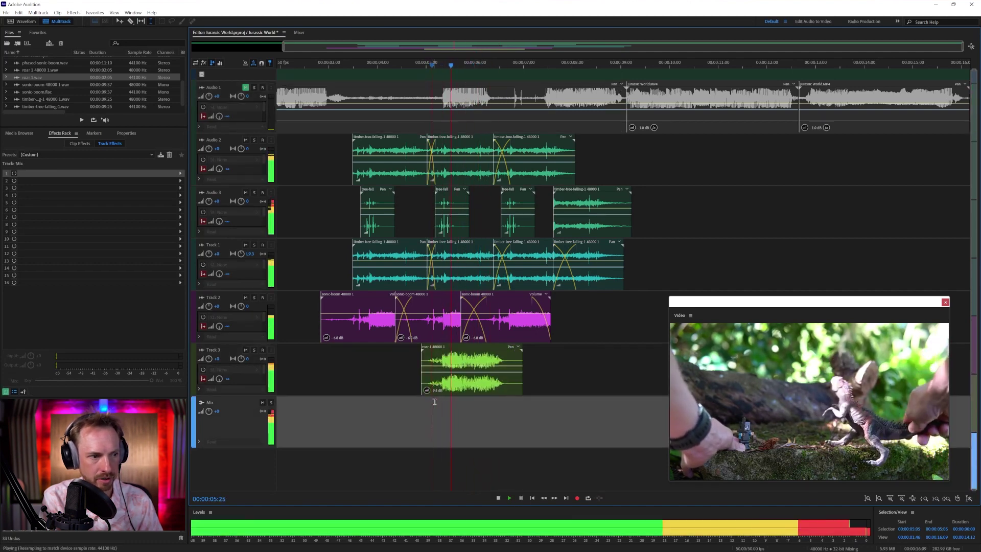
key("space")
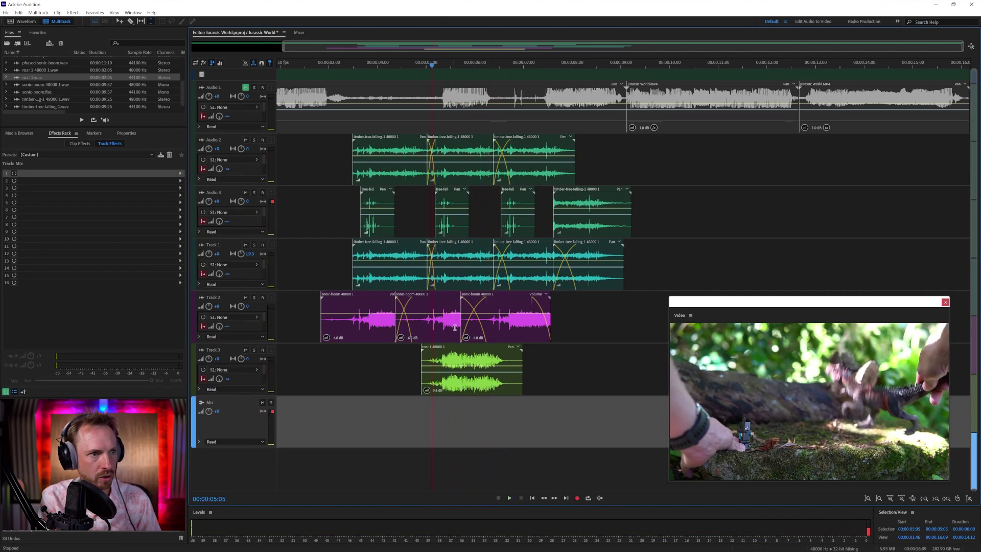
key("space")
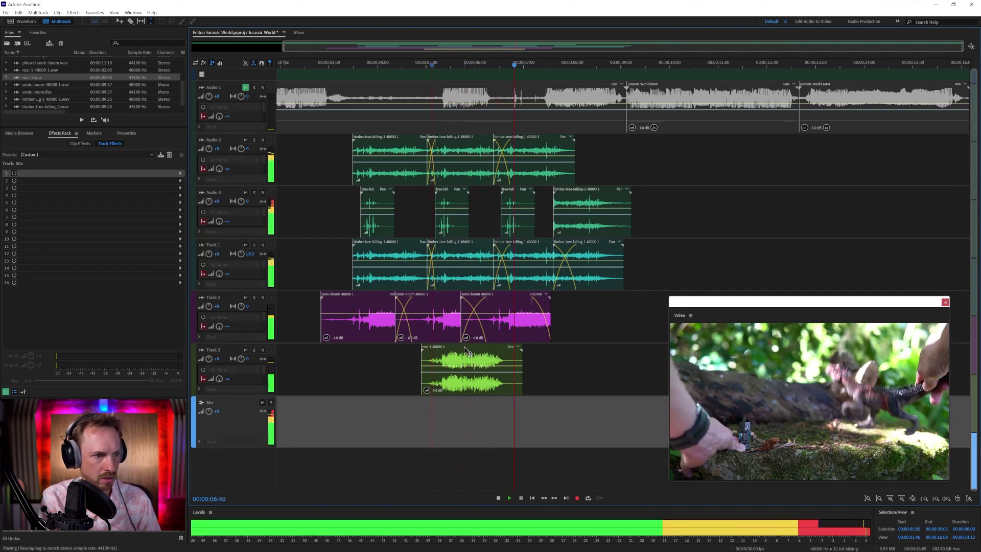
key("space")
Place a copy of the roar right after the original, nudge it later, and preview from 3:01
left_click(466, 357)
left_click_drag(466, 358, 565, 360)
left_click(511, 417)
key("space")
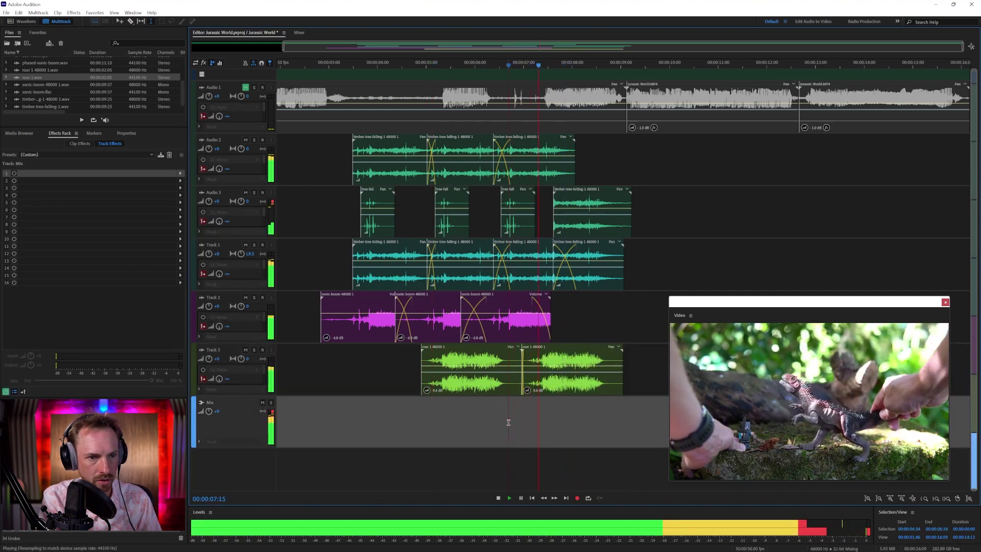
key("space")
left_click_drag(542, 349, 546, 348)
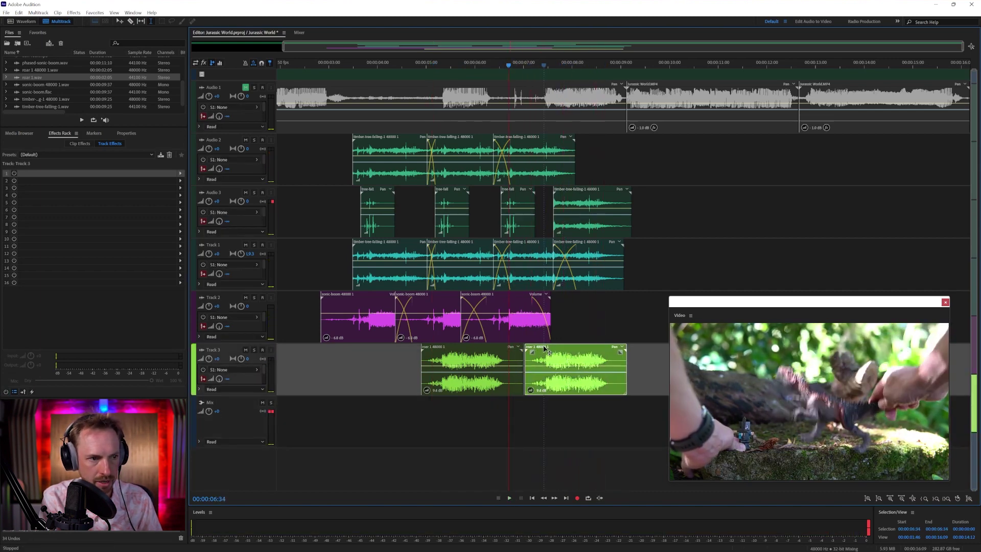
left_click(526, 400)
key("space")
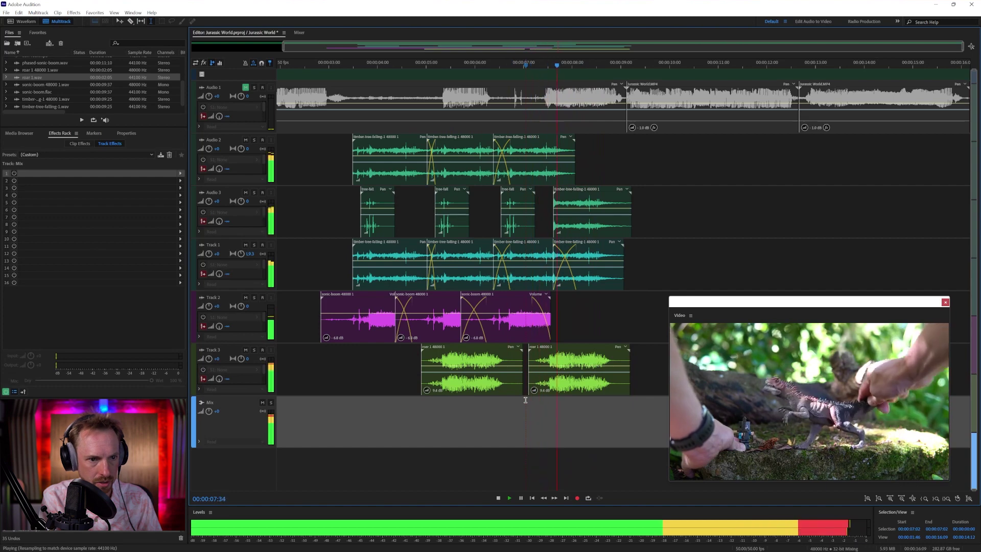
key("space")
left_click(437, 383)
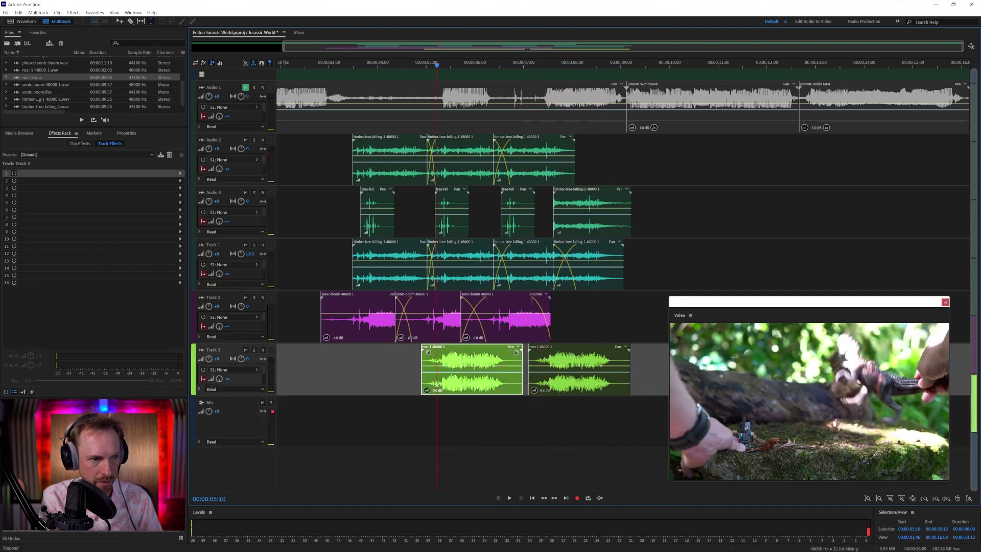
left_click(330, 354)
key("space")
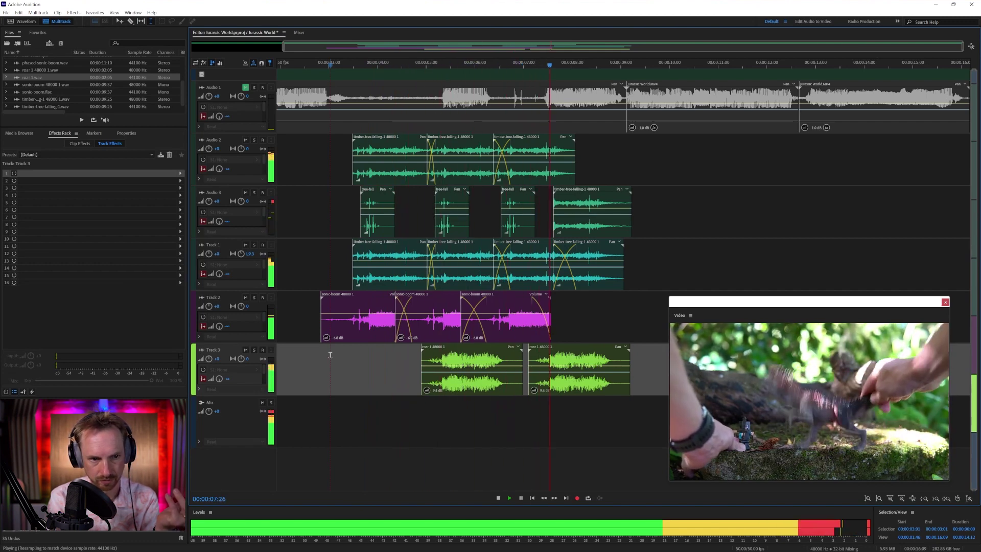
Bring angry-elephant.aiff onto a new Track 4 and shift it slightly later to match the roar
key("space")
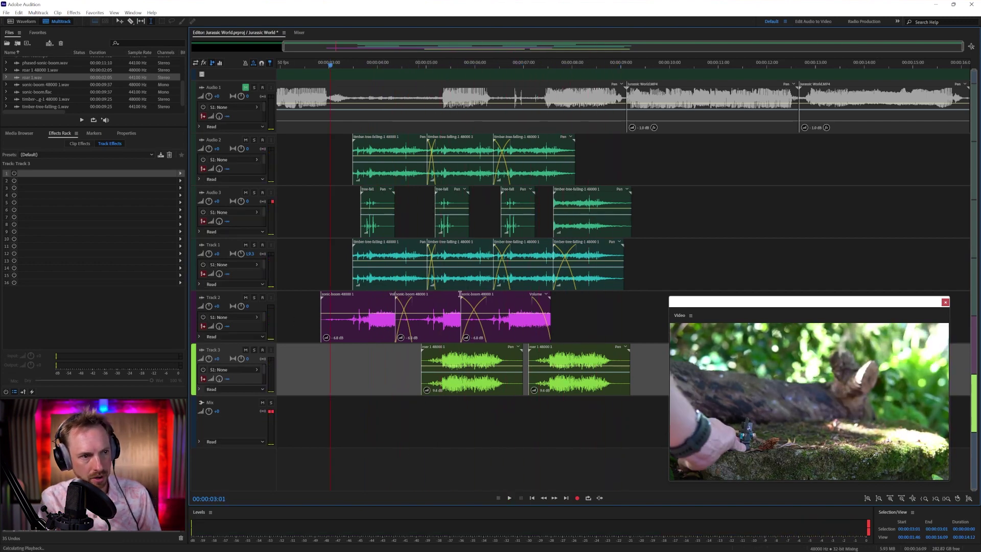
scroll(40, 75, "up", 3)
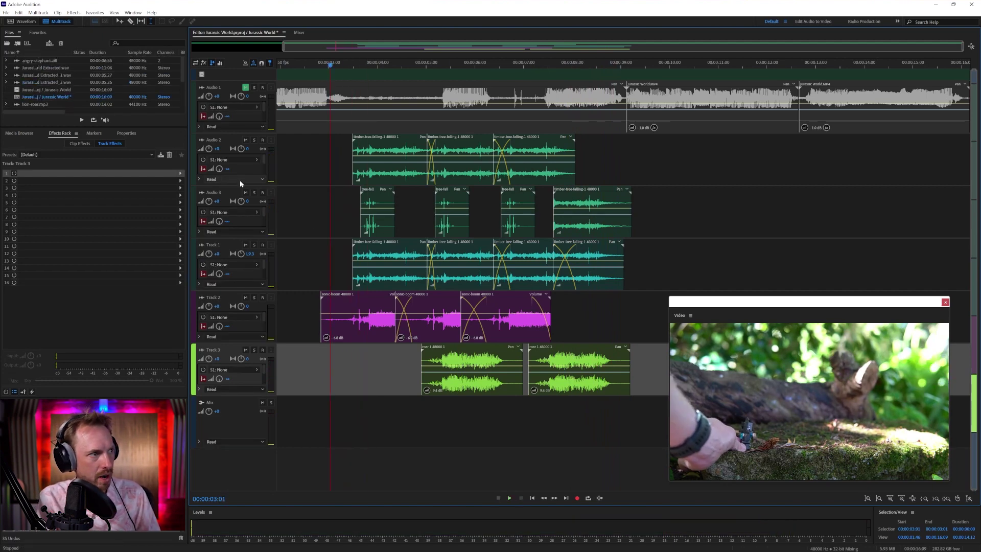
left_click_drag(54, 62, 555, 403)
left_click(536, 407)
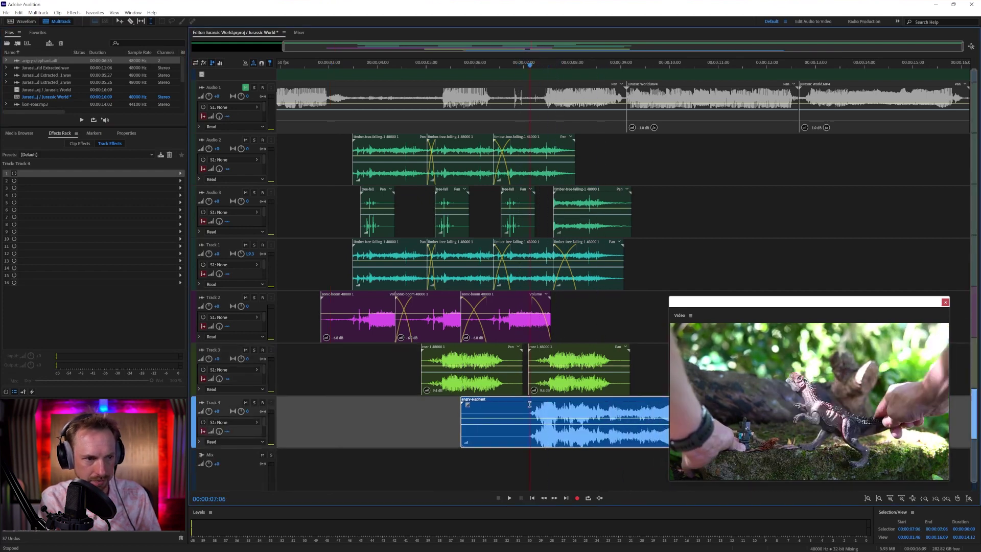
key("space")
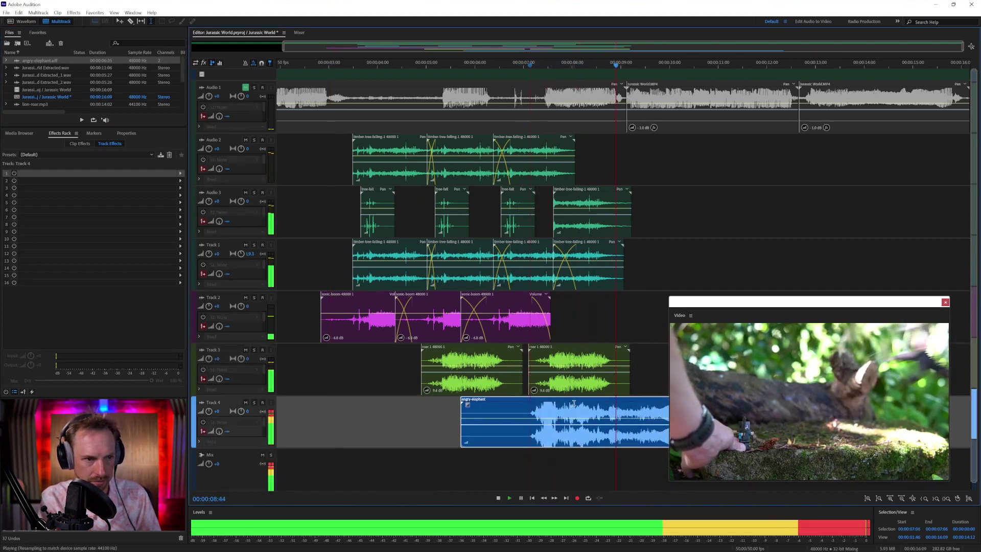
key("space")
left_click_drag(568, 405, 577, 406)
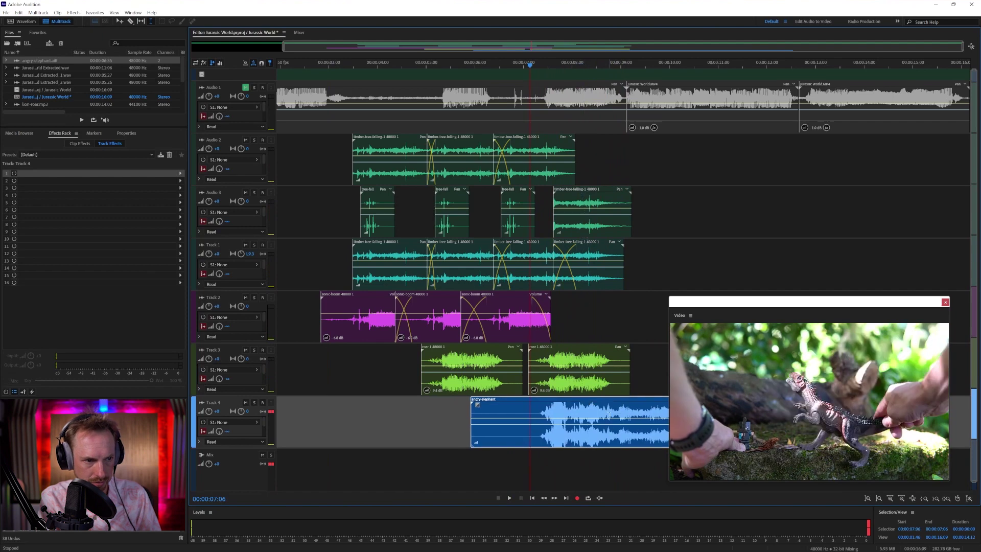
key("space")
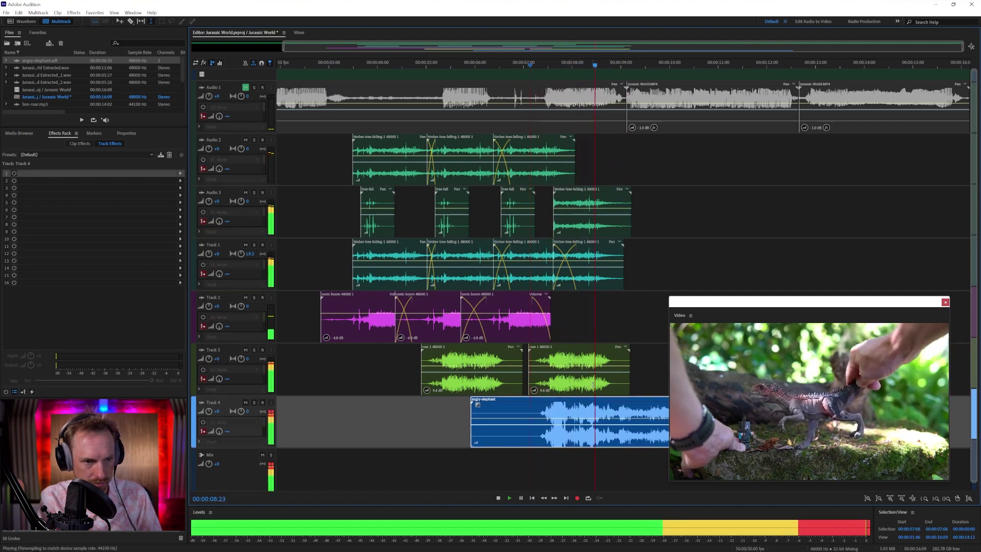
key("space")
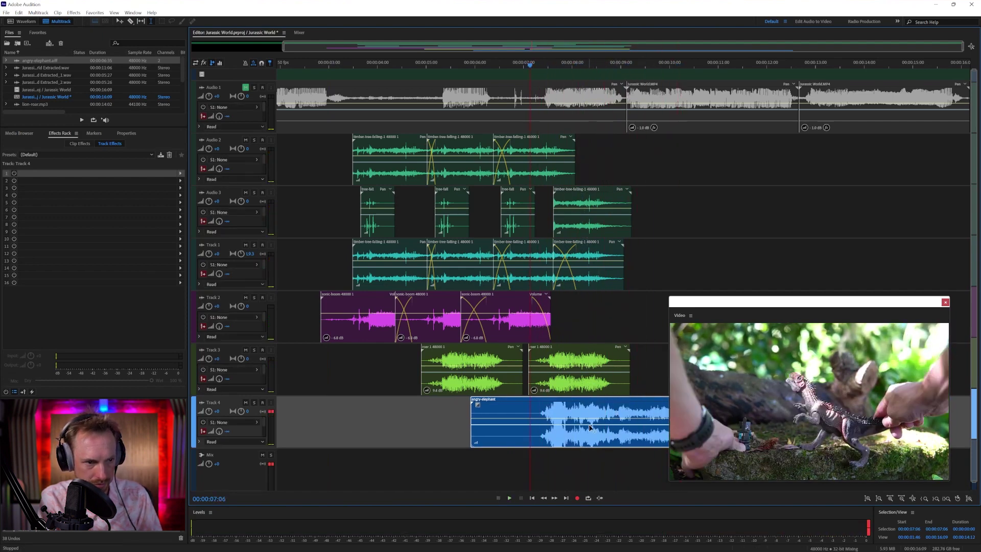
Delete a stretch of the elephant clip around 8:23 and shorten the crossfade between the pieces
left_click_drag(708, 304, 702, 211)
left_click(595, 411)
mouse_move(595, 411)
left_mouse_down()
mouse_move(713, 413)
mouse_move(593, 399)
left_mouse_up()
key("Delete")
left_click(810, 422)
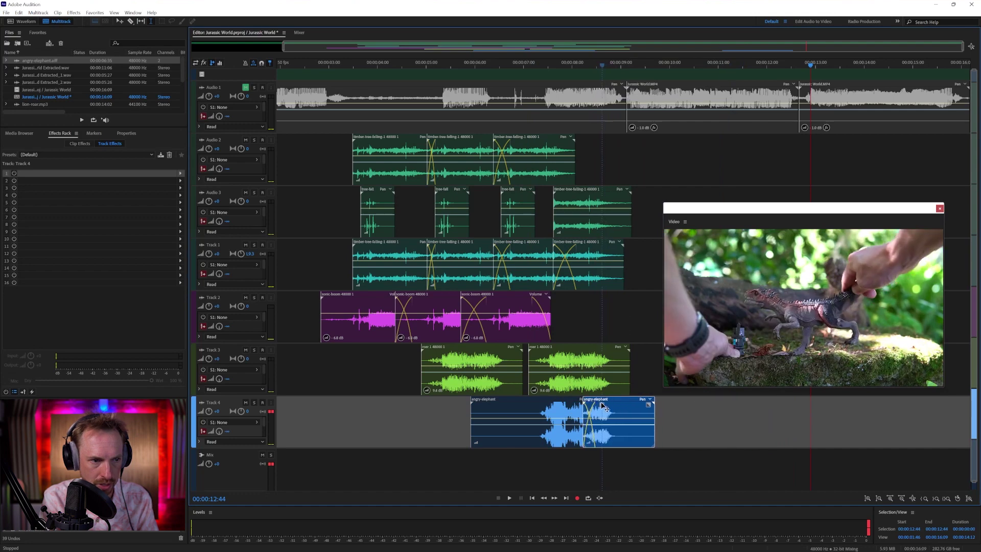
left_click(539, 408)
key("space")
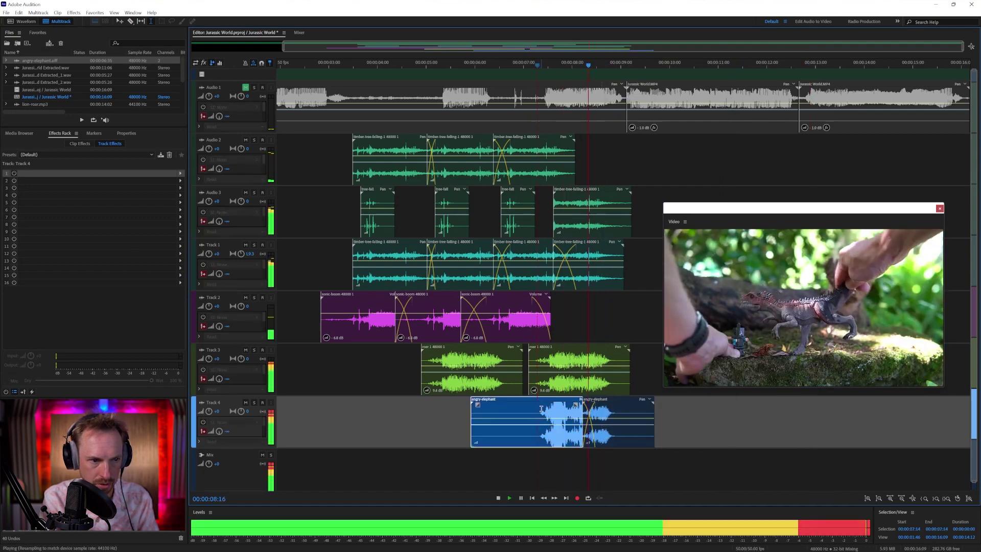
key("space")
left_click_drag(606, 402, 616, 401)
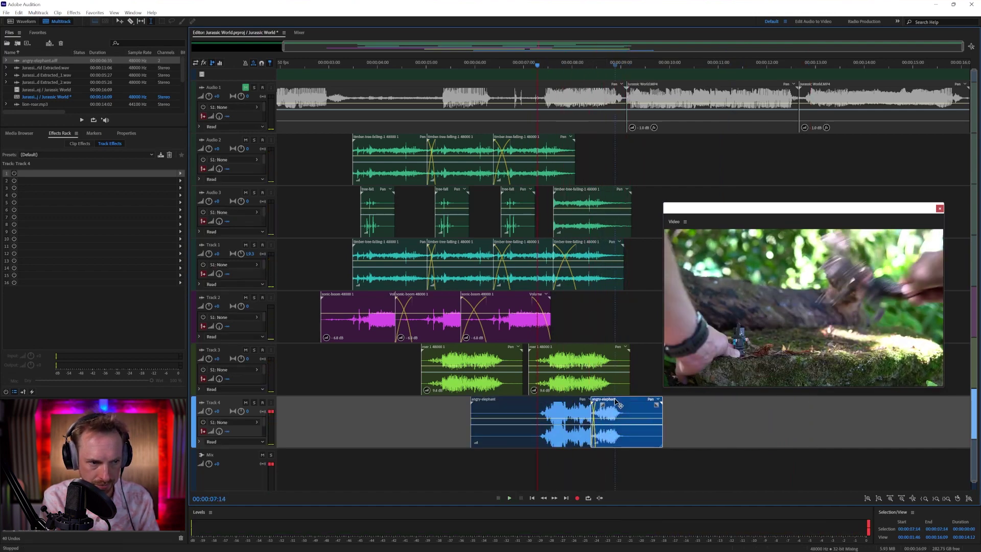
key("space")
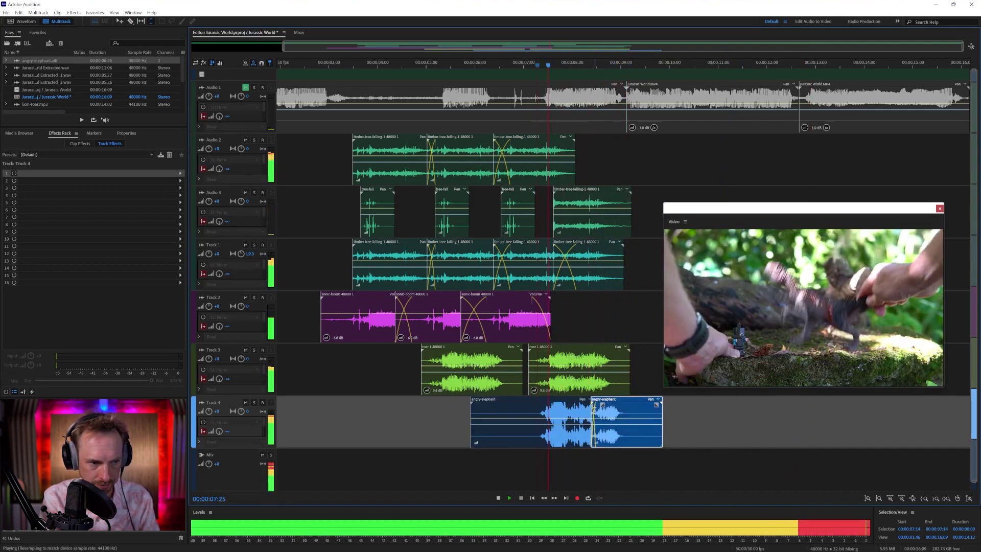
key("space")
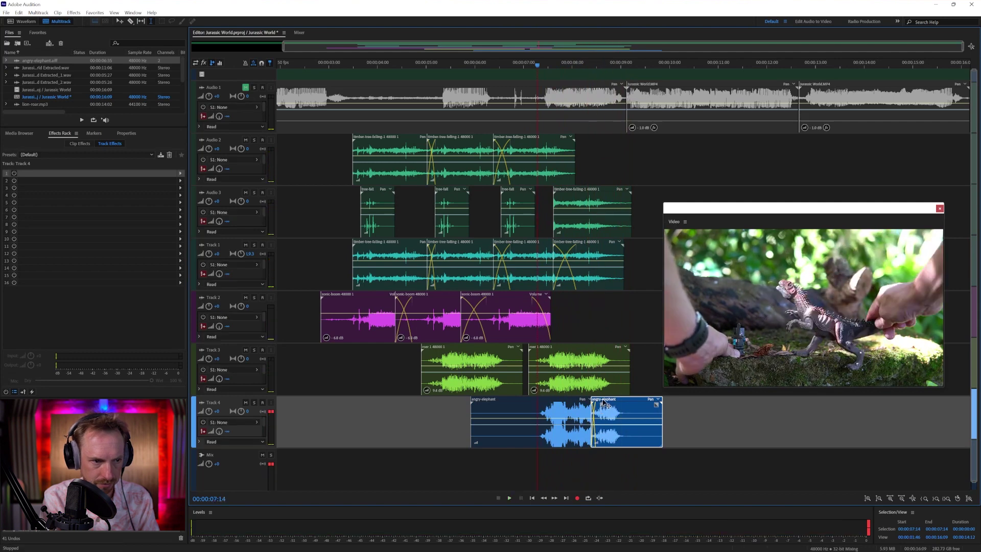
Remove the second elephant piece and preview the clip's ending from 8:26
mouse_move(603, 405)
left_mouse_down()
mouse_move(634, 412)
mouse_move(592, 408)
mouse_move(616, 416)
left_mouse_up()
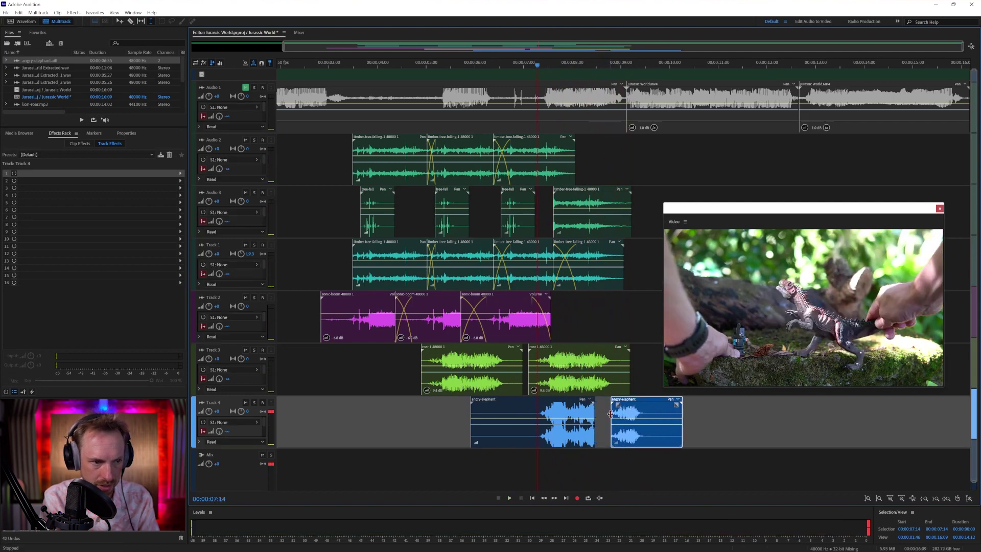
left_click(632, 414)
key("Delete")
left_click(597, 414)
key("space")
key("space")
key("space")
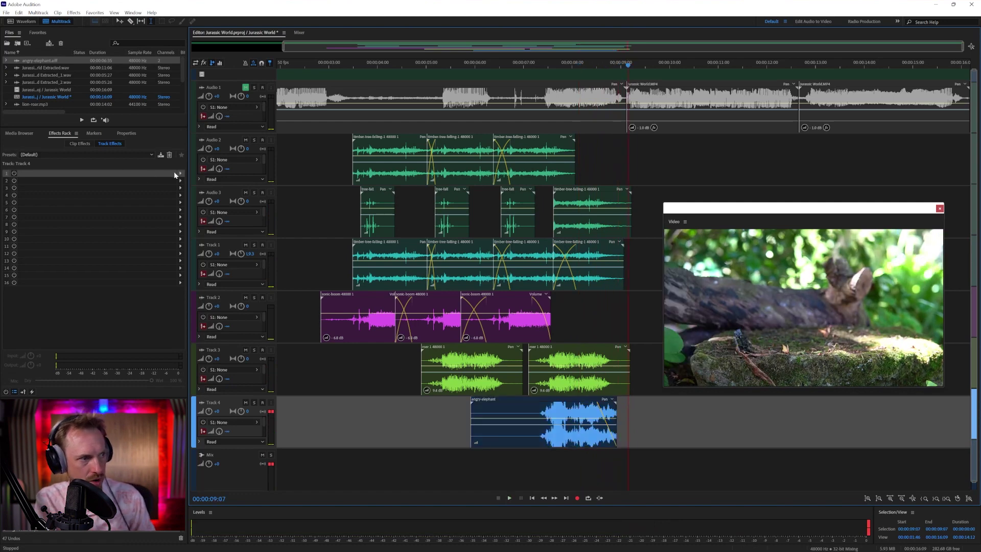
Apply Studio Reverb with the Vocal Reverb (medium) preset to Track 4 and preview from 7:08
left_click(175, 175)
mouse_move(253, 247)
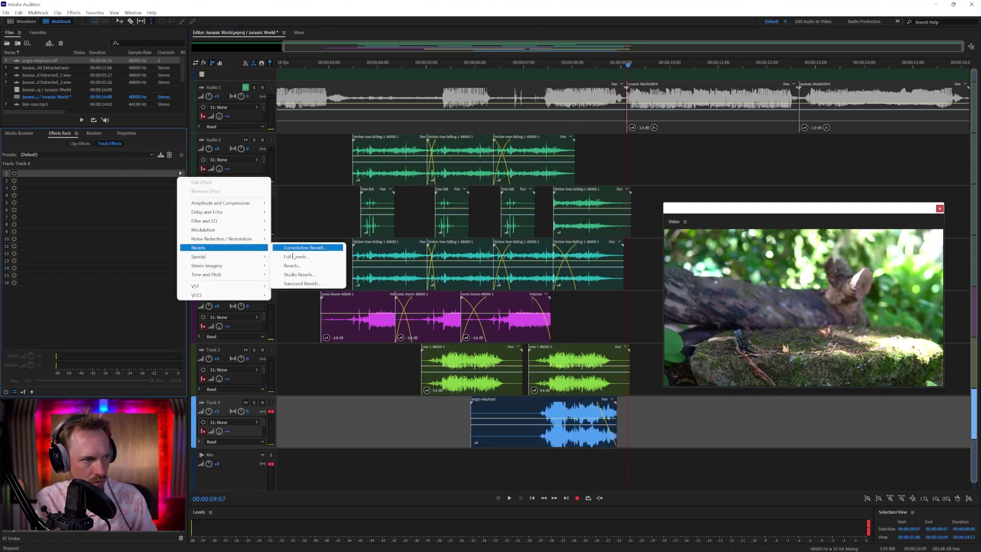
left_click(301, 275)
left_click(482, 197)
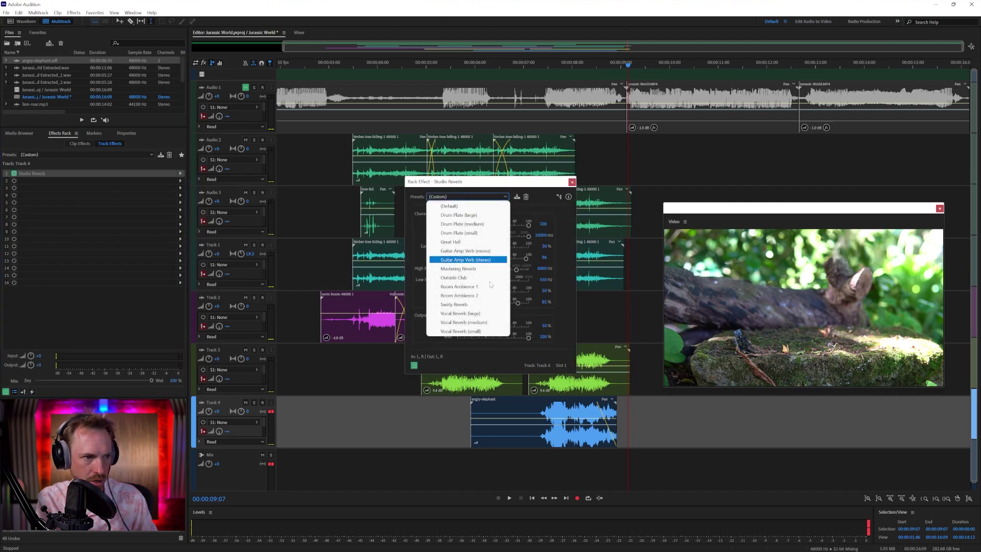
left_click(494, 324)
left_click(532, 410)
key("space")
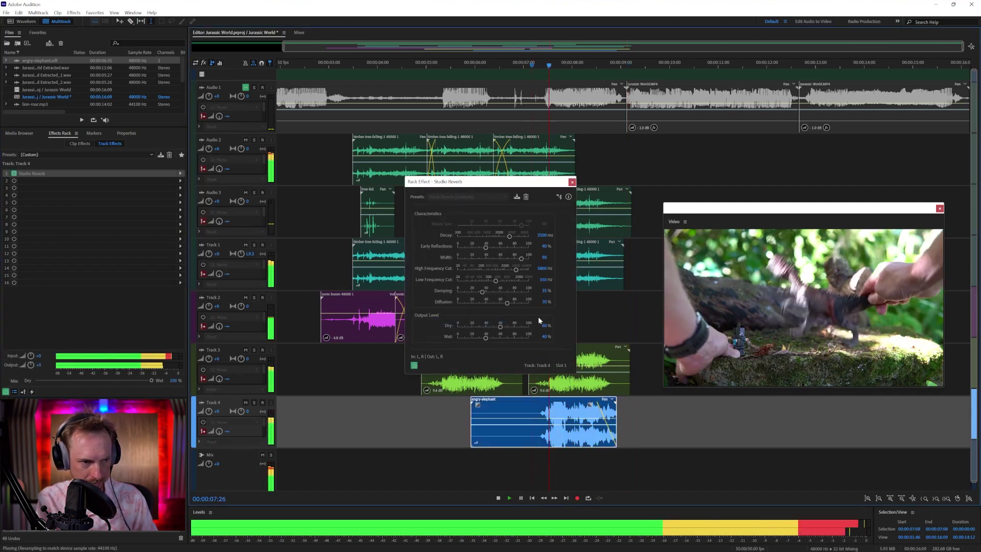
left_click(572, 182)
key("space")
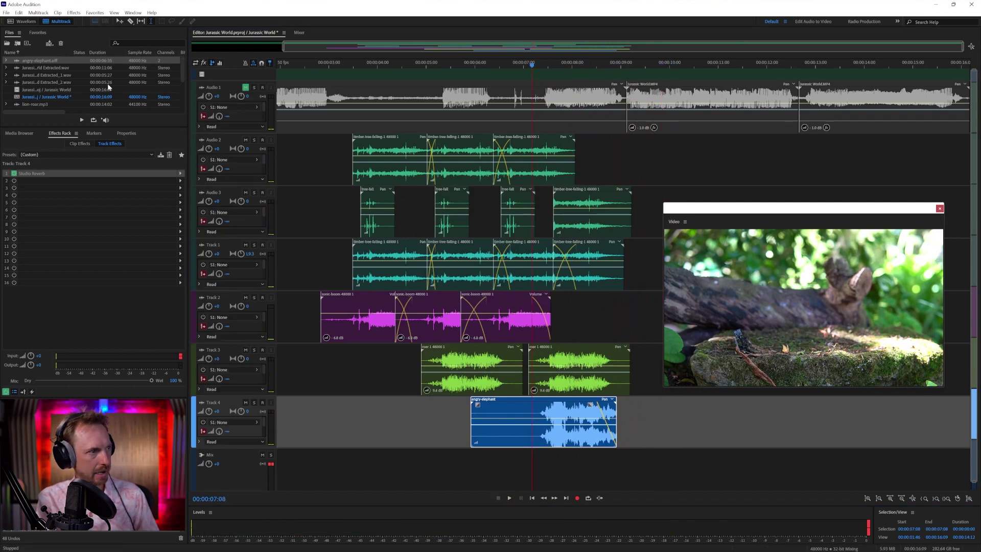
key("Home")
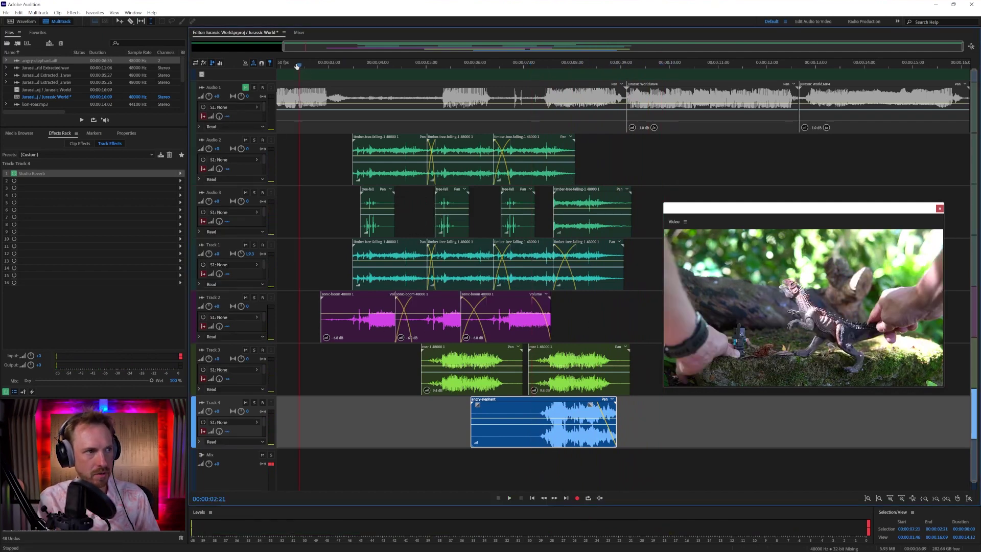
Unmute Audio 1, play the original audio, and copy its 5:14–6:21 roar onto a new Track 5
left_click(246, 87)
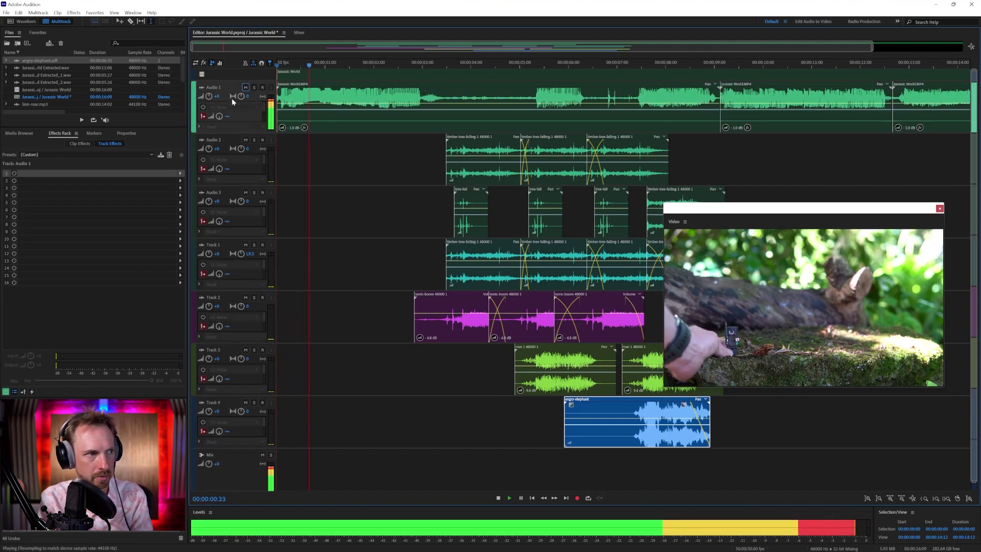
key("space")
left_click(284, 89)
key("space")
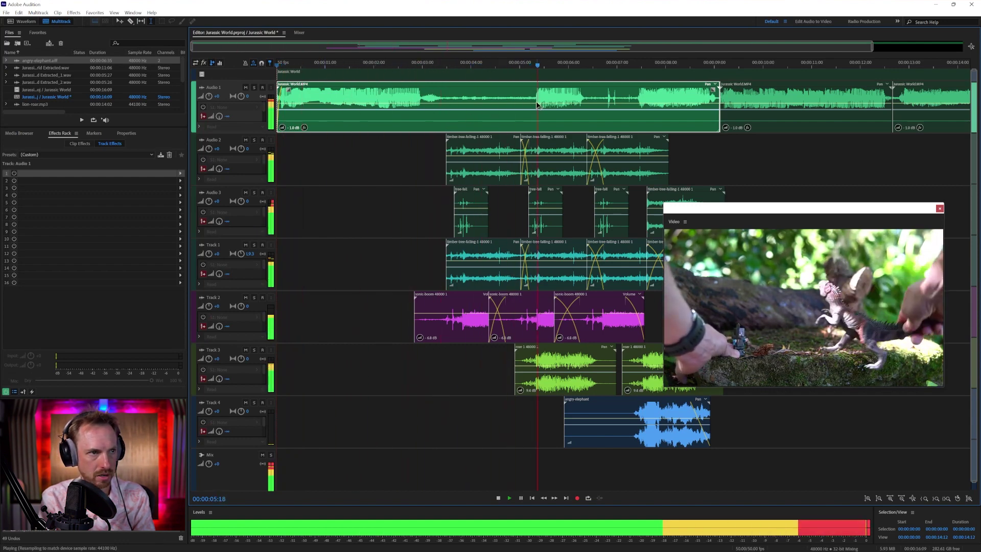
key("space")
left_click_drag(534, 100, 512, 411)
left_click_drag(523, 461, 535, 463)
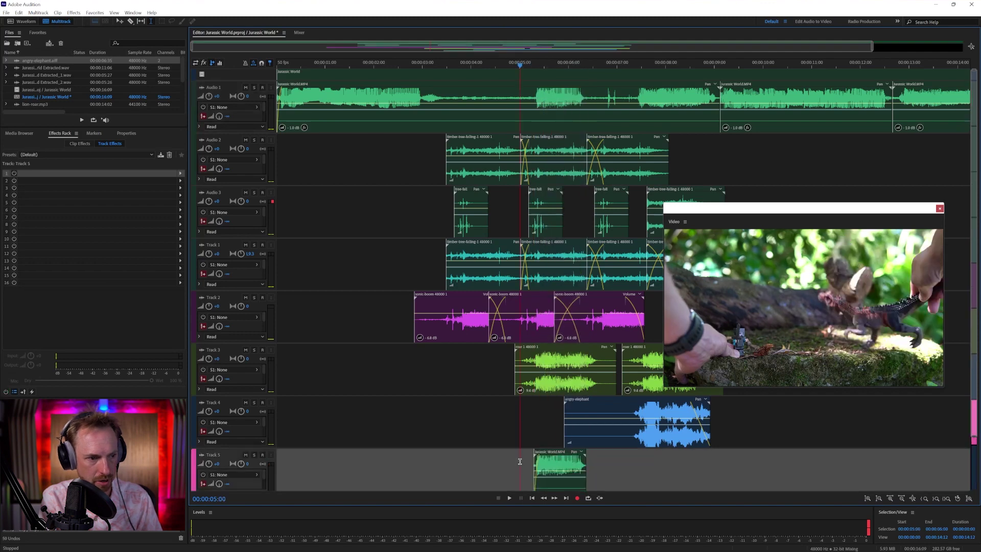
Add a Pitch Shifter to Track 5 and lower the roar to -10 semitones, auditioning it soloed
left_click(182, 175)
mouse_move(225, 254)
left_click(307, 283)
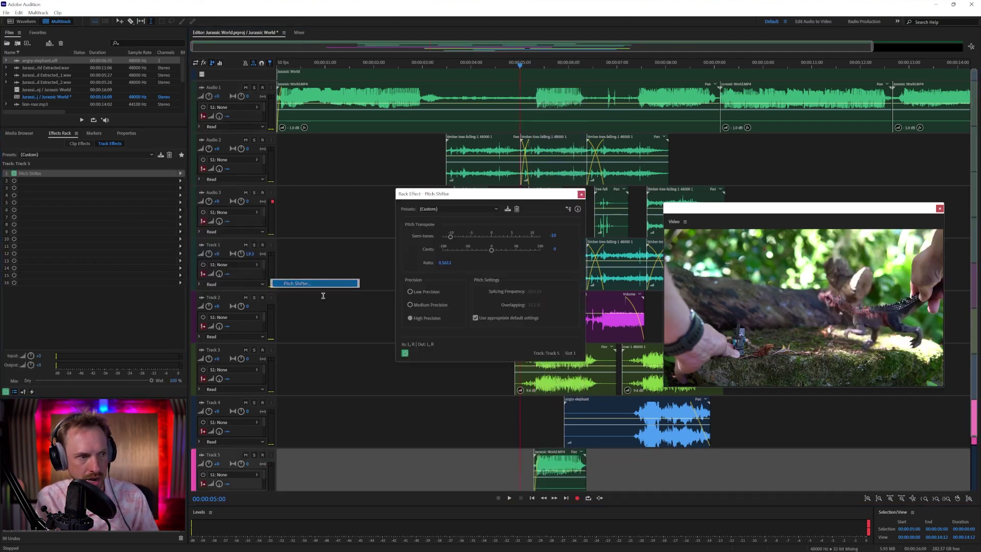
key("space")
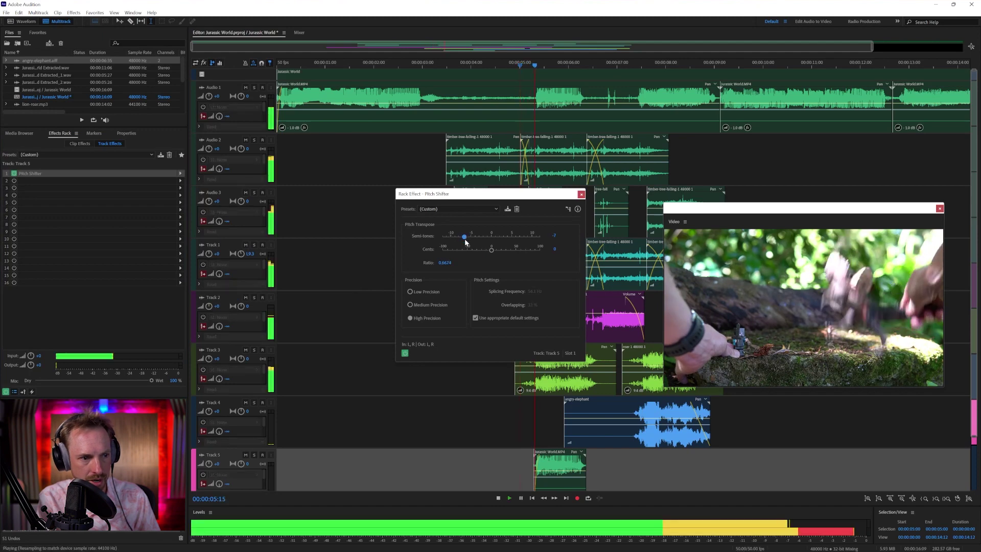
left_click_drag(465, 238, 454, 238)
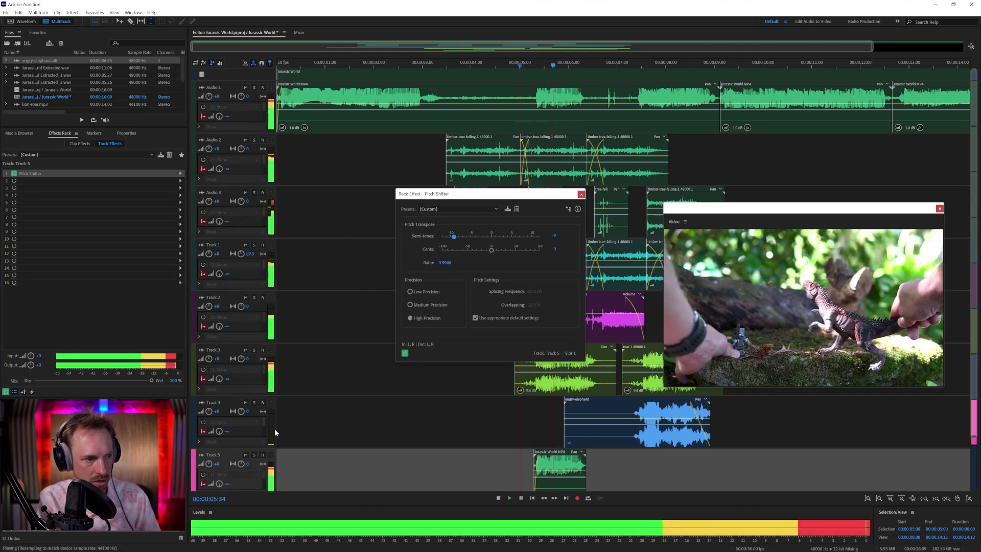
key("space")
left_click(254, 455)
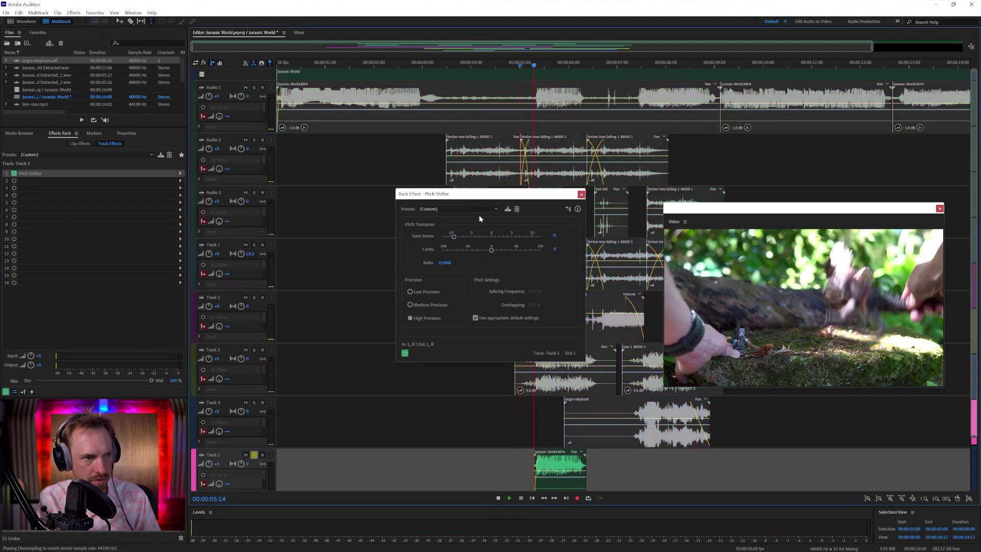
key("space")
key("space")
left_click_drag(454, 237, 452, 237)
key("space")
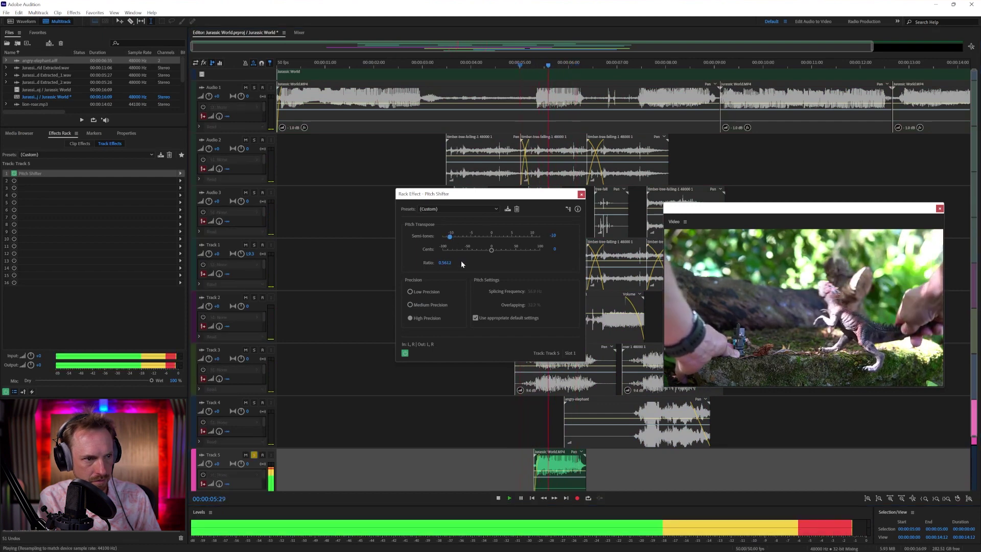
key("space")
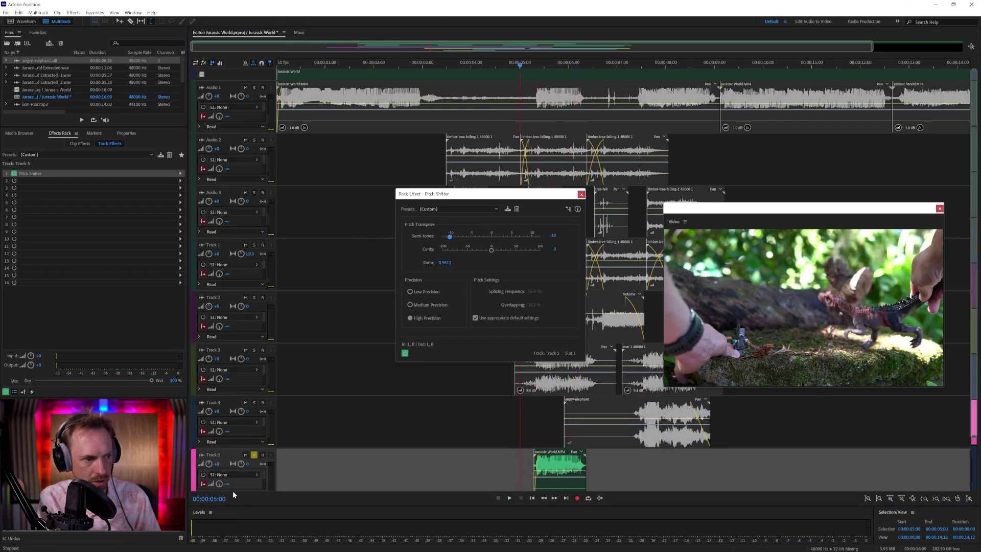
left_click(254, 455)
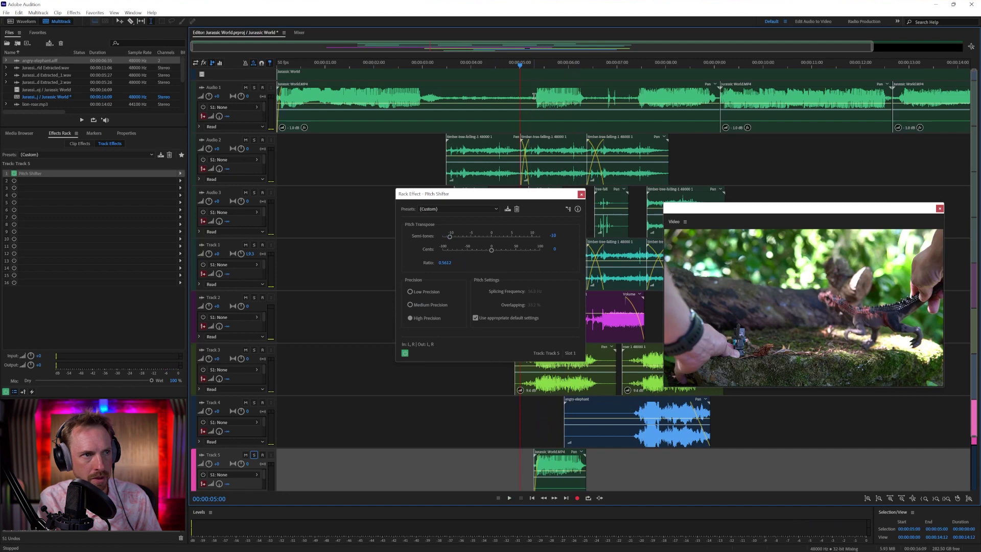
Delete 5:13–6:19 and the leftover piece from Audio 1, comparing playback from 4:07 with Track 5 muted and unmuted
left_click_drag(534, 97, 659, 97)
key("Delete")
key("Delete")
left_click(690, 99)
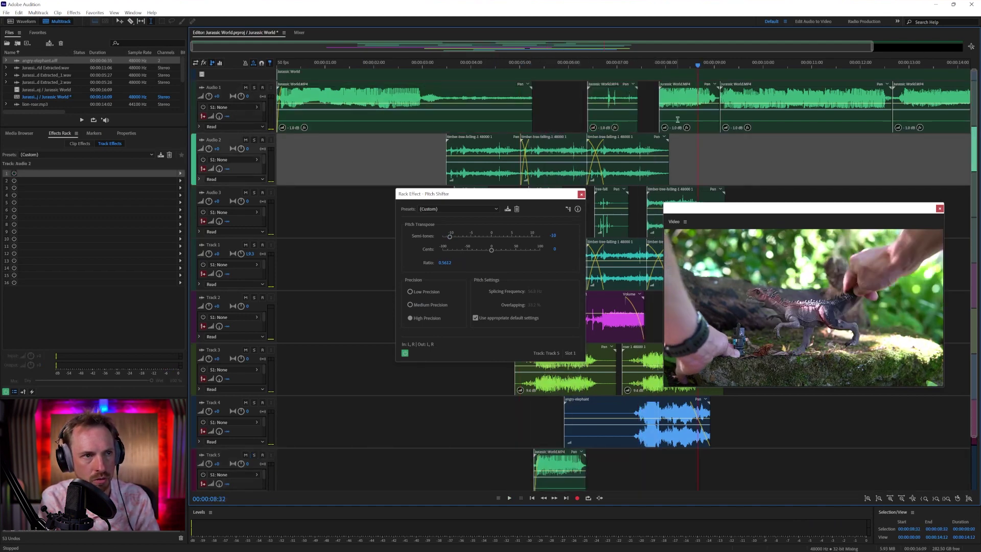
key("Delete")
left_click(478, 98)
key("space")
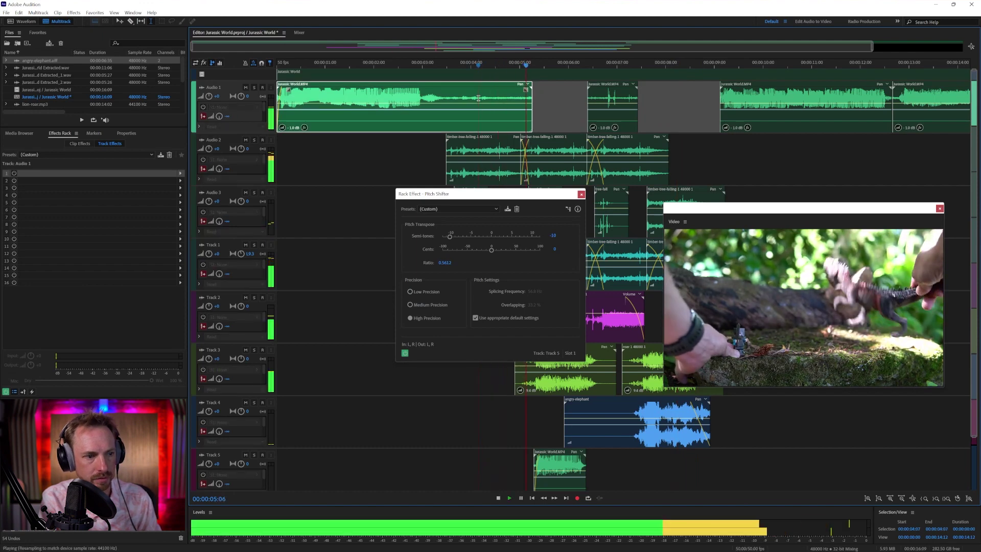
key("space")
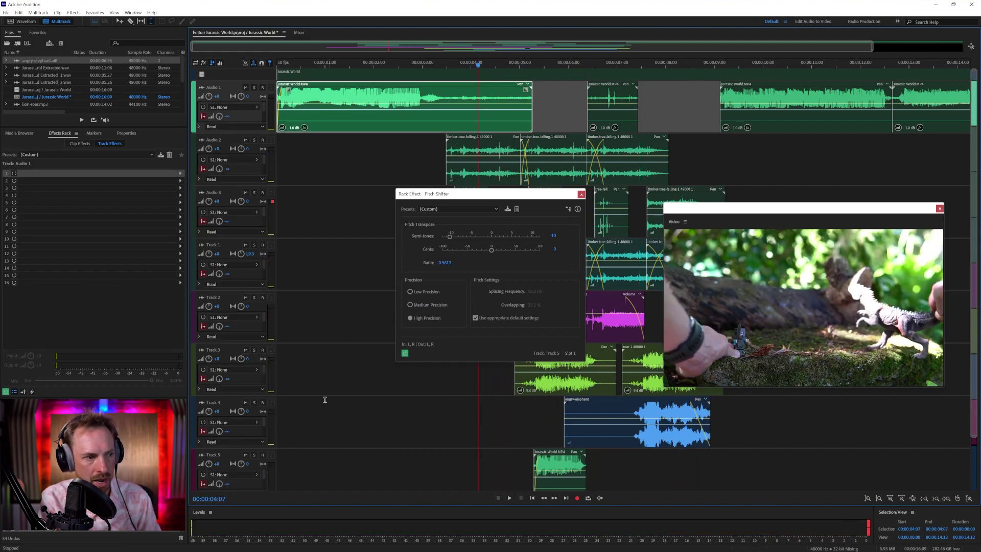
left_click(245, 455)
key("space")
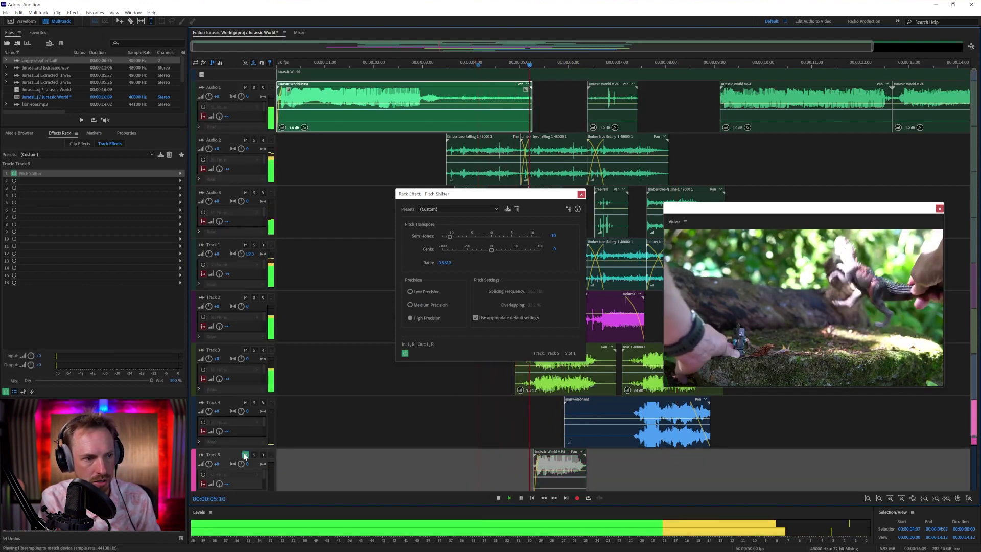
key("space")
left_click(245, 455)
key("space")
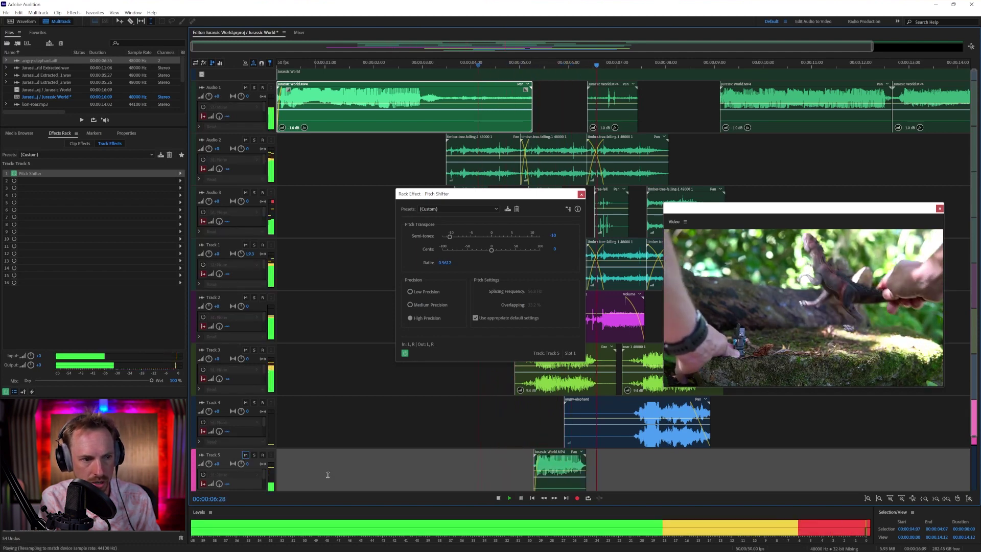
key("space")
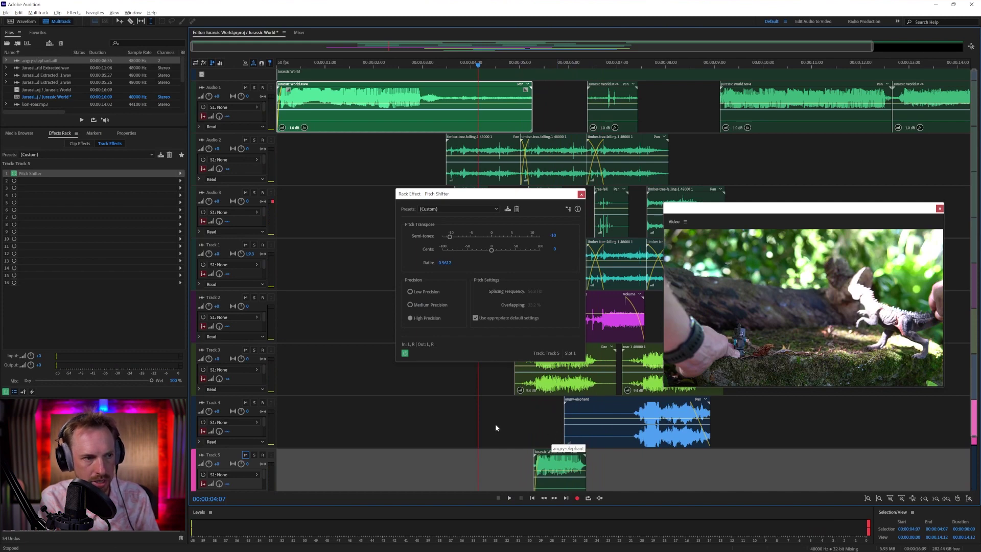
Duplicate the Jurassic World.MP4 clip onto a new Track 6 and pan that track fully right (R100)
left_click(581, 194)
scroll(617, 416, "down", 3)
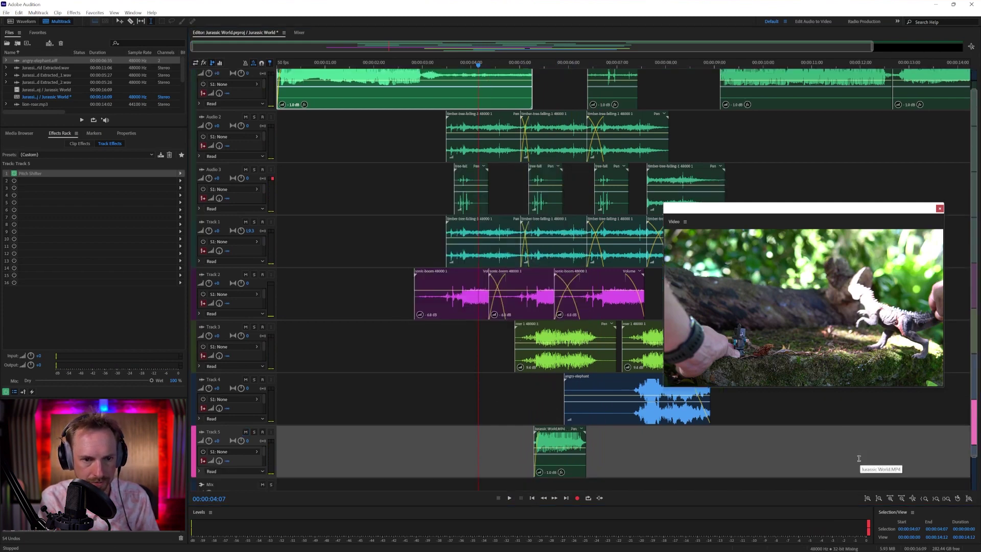
left_click_drag(547, 392, 546, 447)
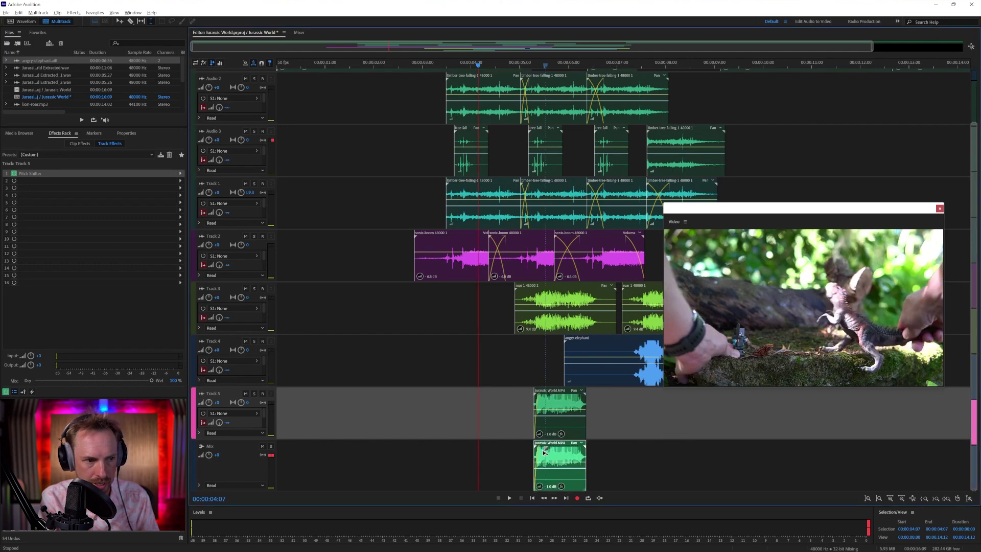
left_click(523, 413)
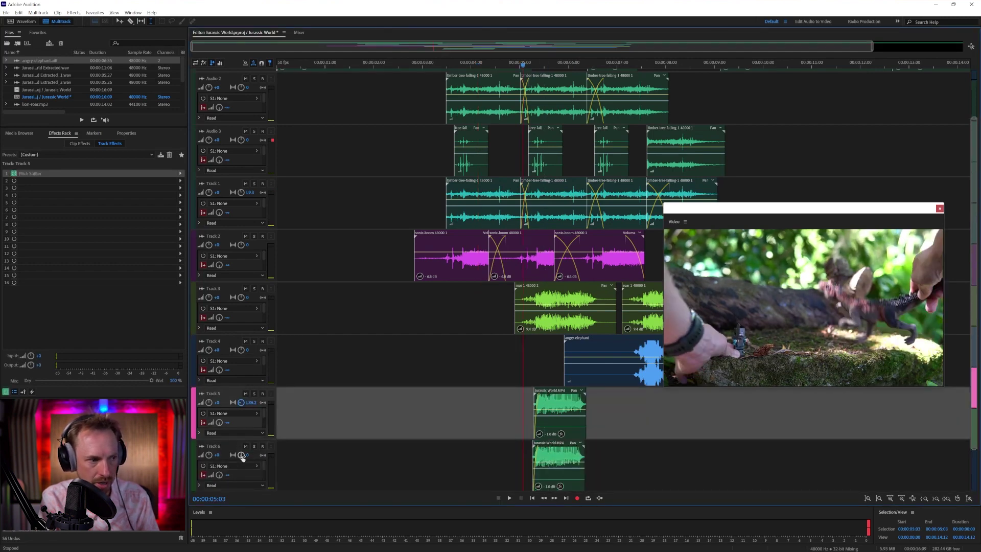
left_click_drag(242, 457, 379, 437)
key("space")
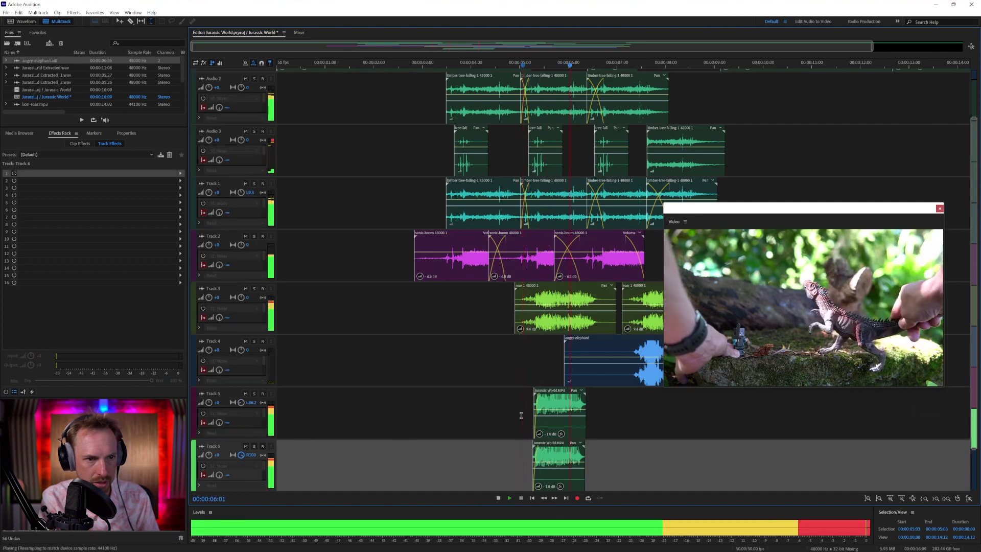
left_click_drag(554, 446, 556, 446)
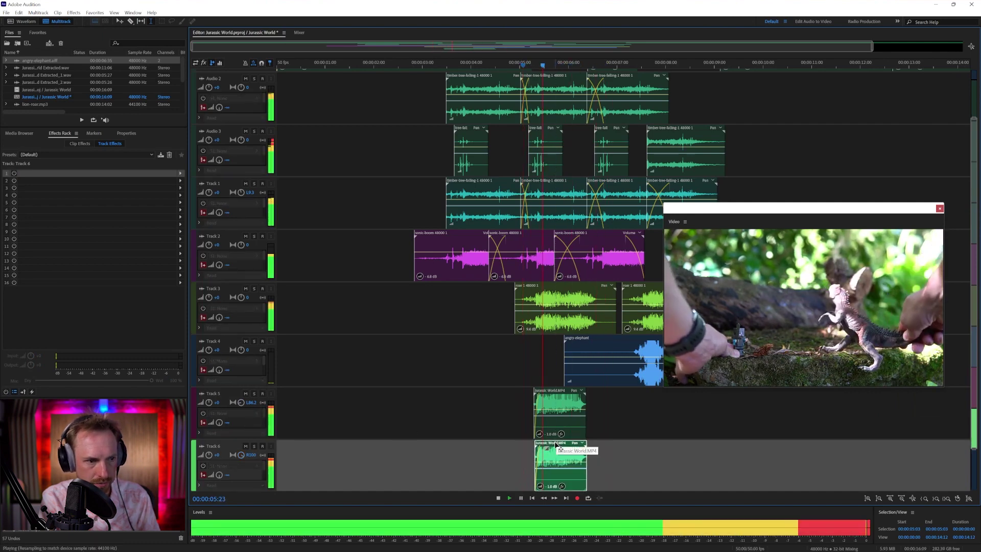
key("space")
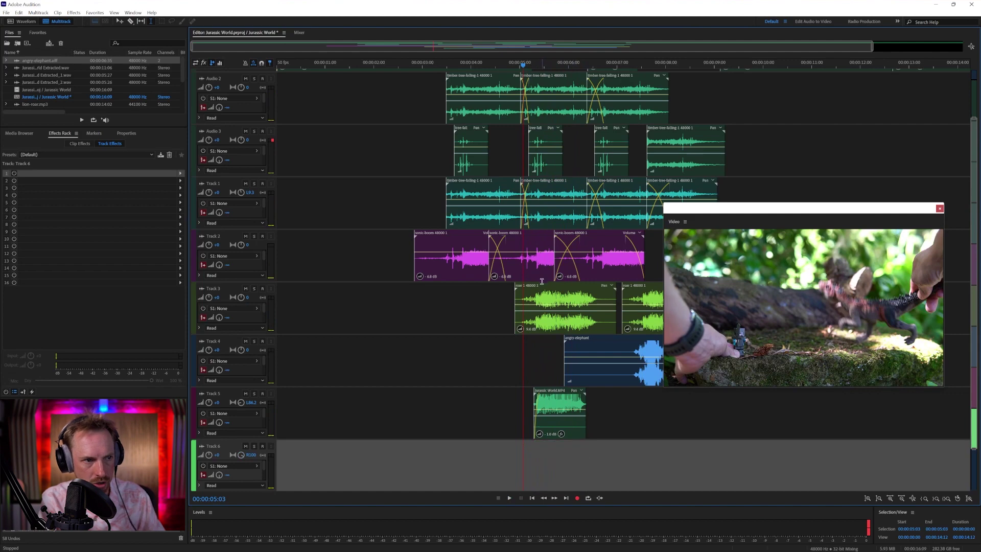
Copy the Track 3 roar clip onto Track 6 and play back the layered roar
left_click_drag(543, 287, 549, 446)
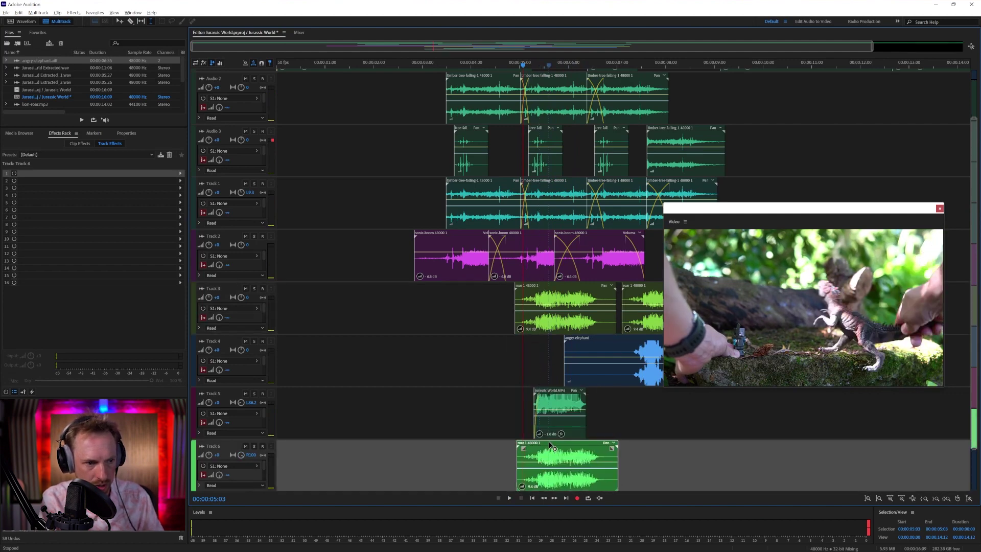
key("space")
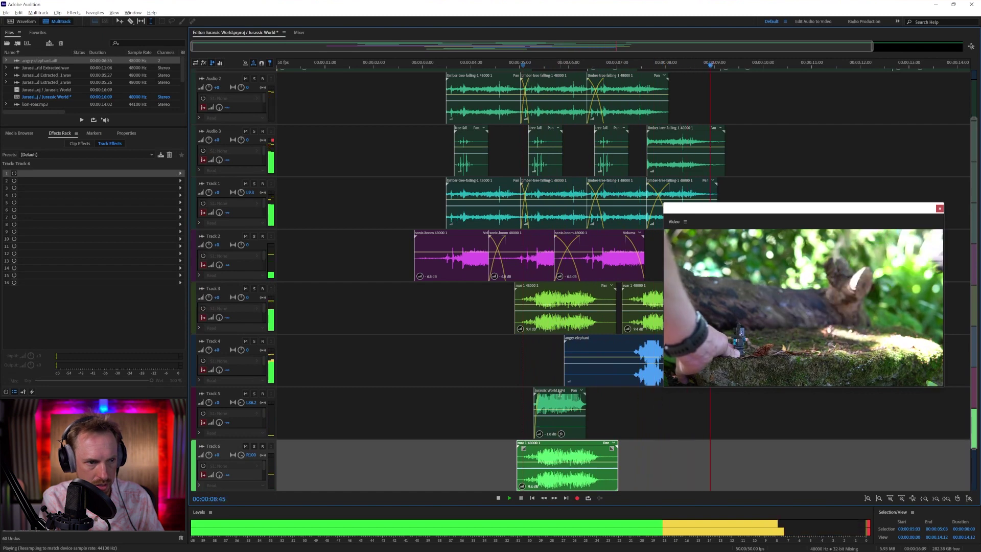
key("space")
left_click_drag(811, 210, 799, 117)
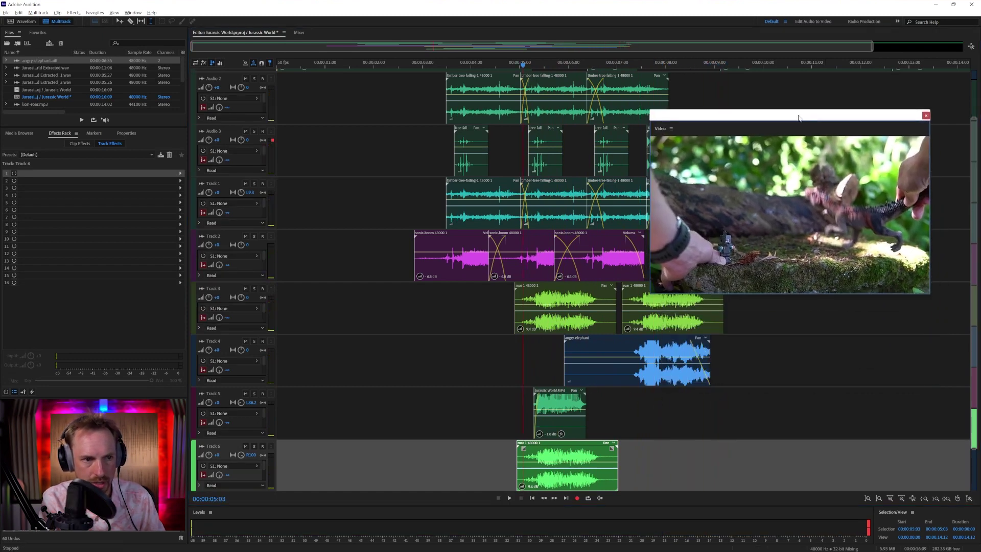
Extend the angry-elephant clip's end on Track 4 and shorten its fade-out, checking from 7:38
left_click_drag(709, 350, 773, 352)
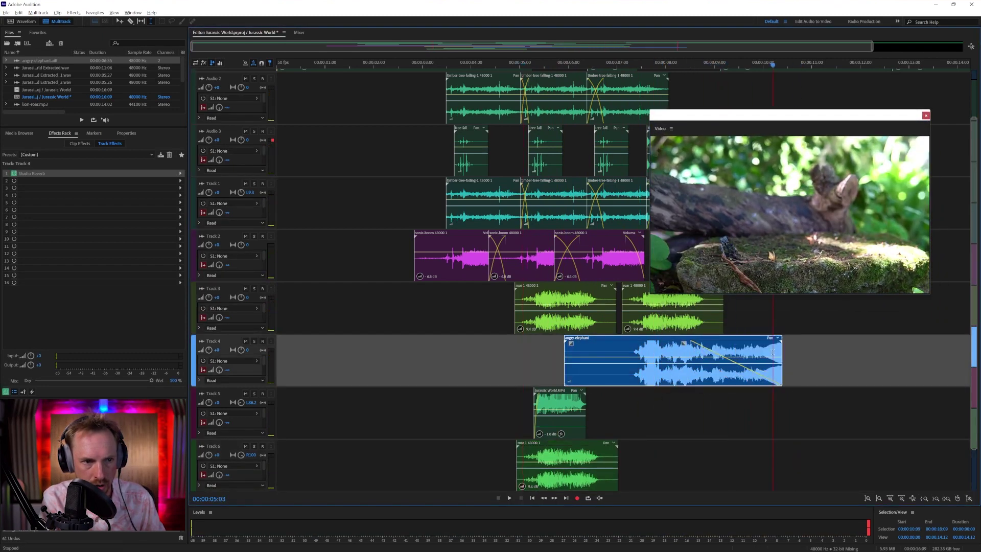
left_click_drag(685, 343, 769, 350)
left_click(655, 394)
key("space")
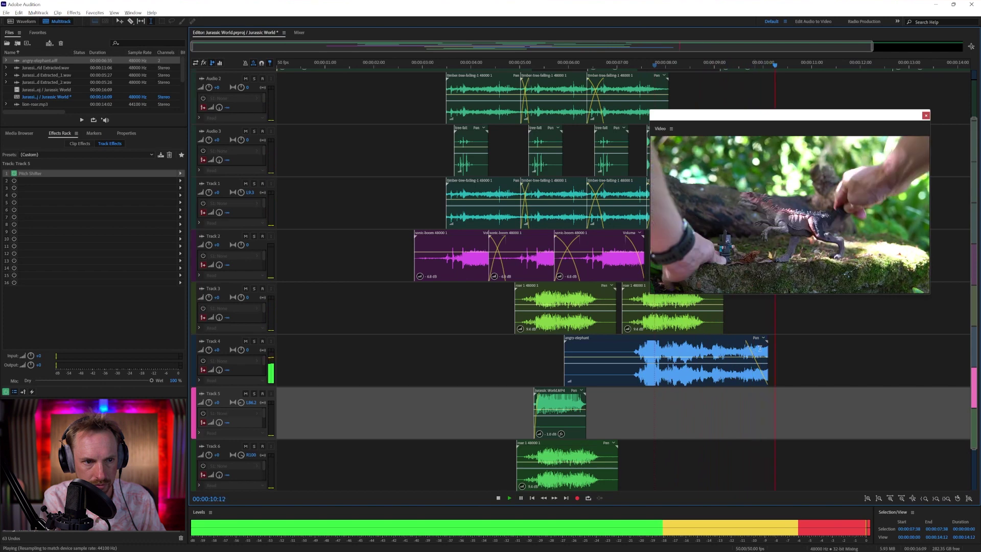
key("space")
Trim the angry-elephant clip back to end near 9.5 seconds and review the fade from 8:30
left_click_drag(767, 353, 739, 353)
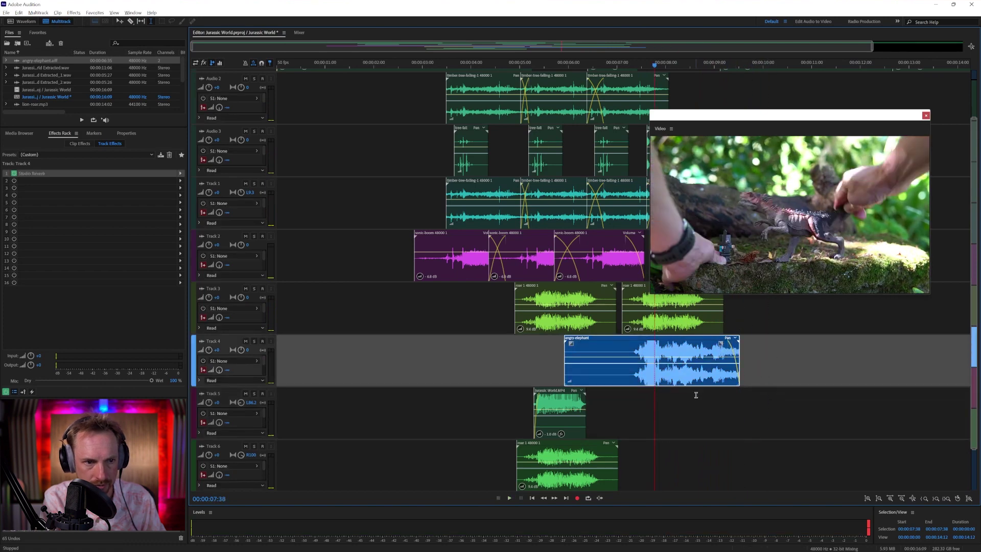
left_click(695, 396)
key("space")
key("space")
left_click(738, 352)
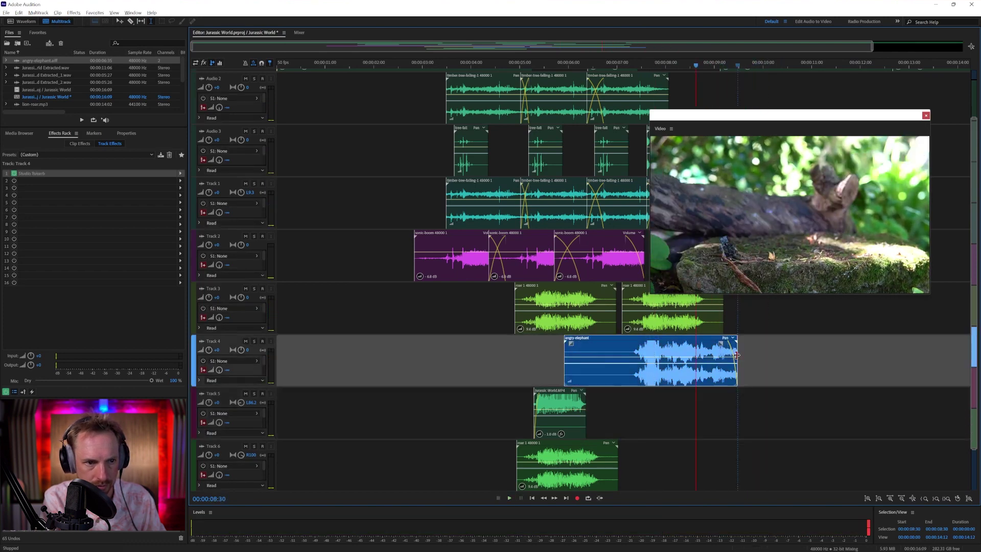
key("space")
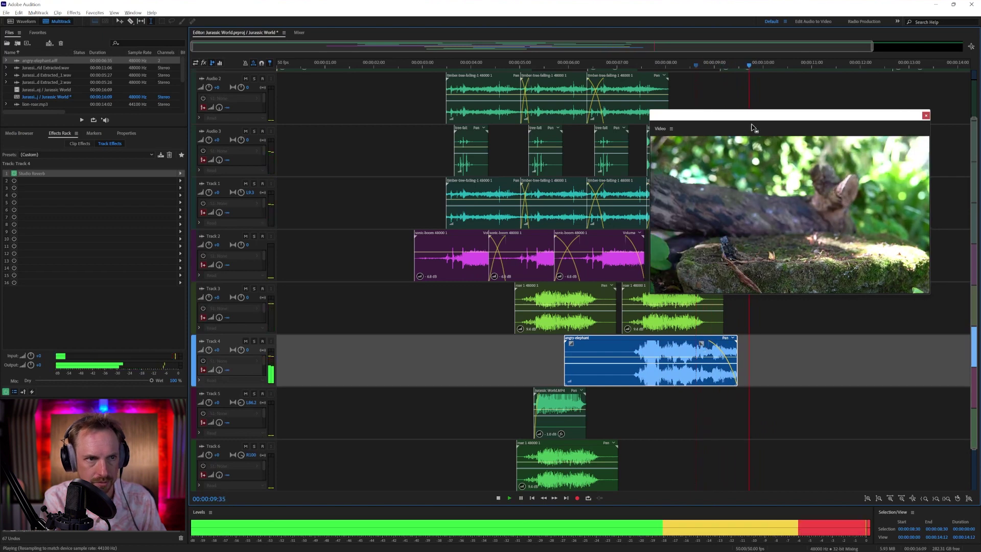
left_click_drag(752, 120, 767, 303)
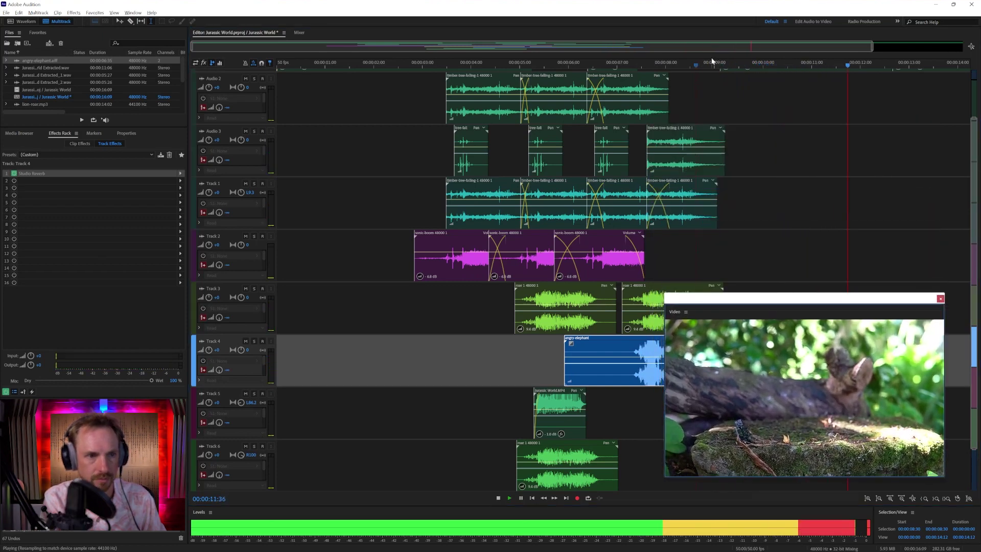
key("space")
scroll(728, 114, "up", 2)
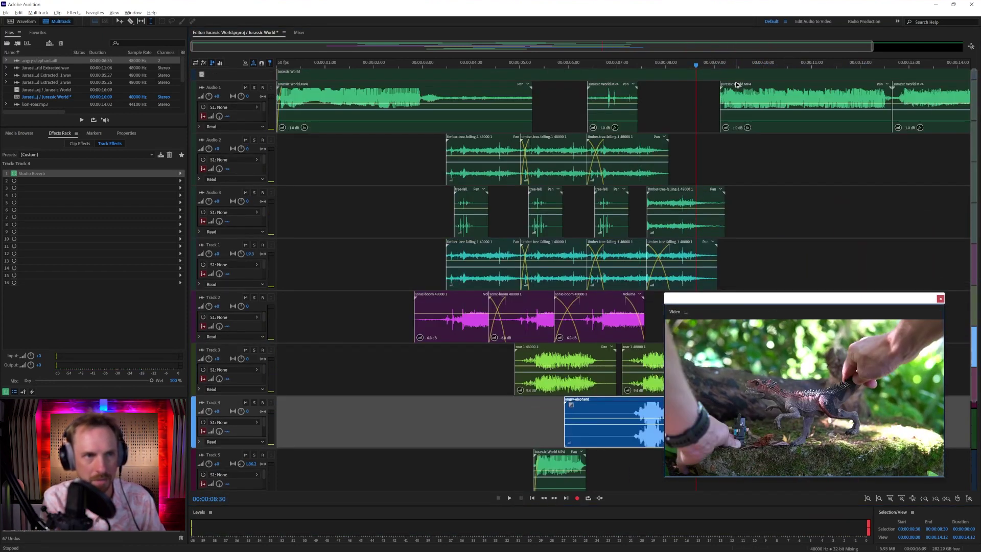
Move the Jurassic World.MP4 clip at 9 seconds down onto Audio 2
left_click_drag(737, 84, 732, 142)
key("space")
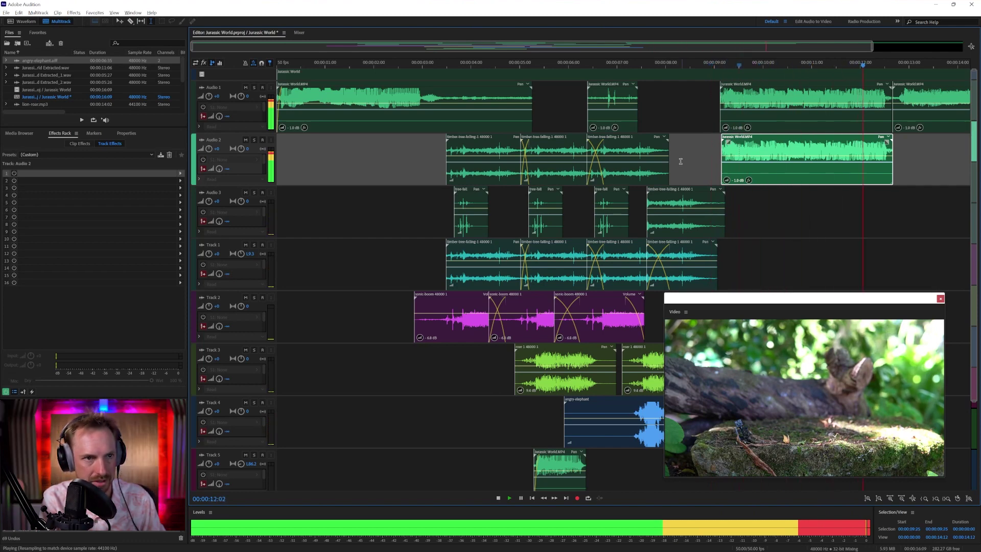
key("space")
Add a Modulation > Phaser effect with the Zed Lepplin preset to Audio 2's Effects Rack
left_click(181, 173)
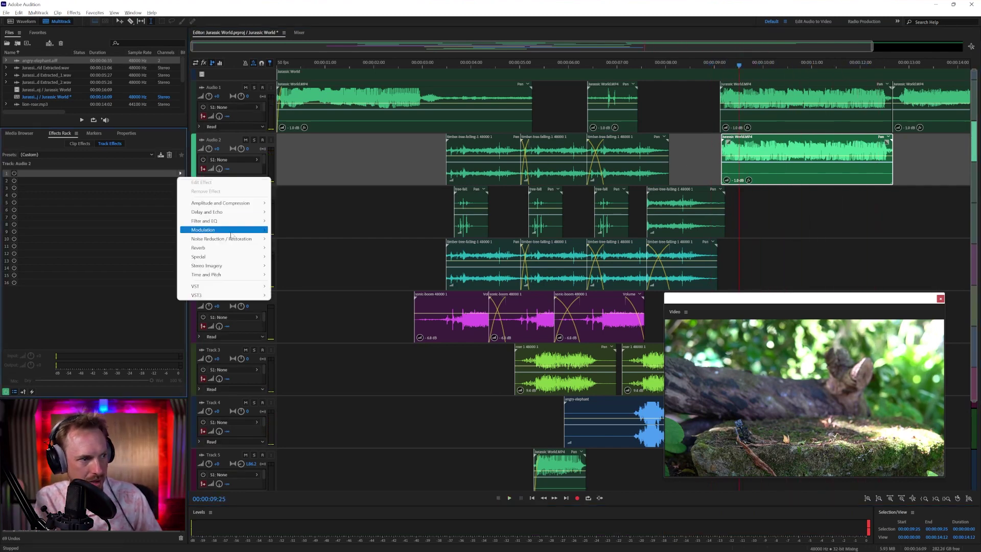
mouse_move(244, 231)
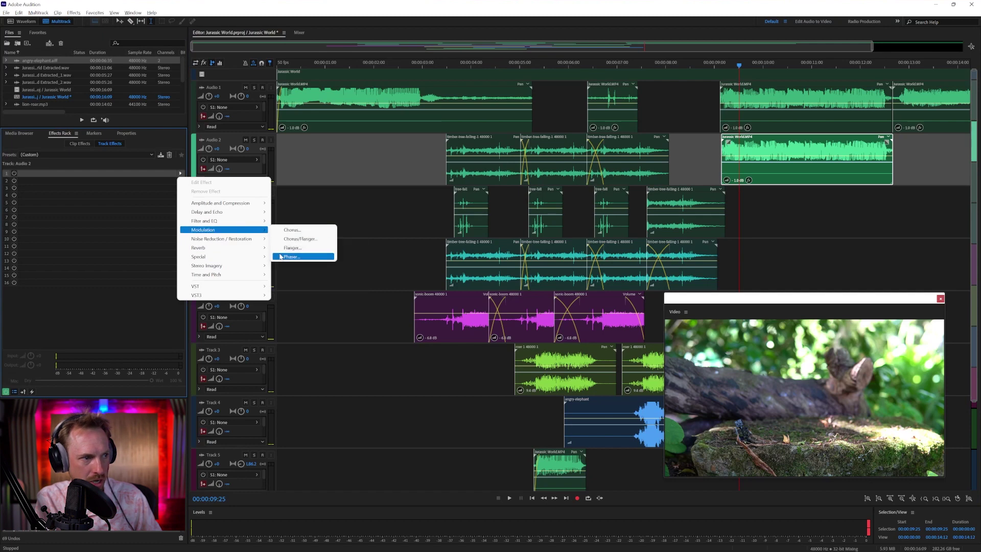
left_click(282, 258)
left_click(491, 207)
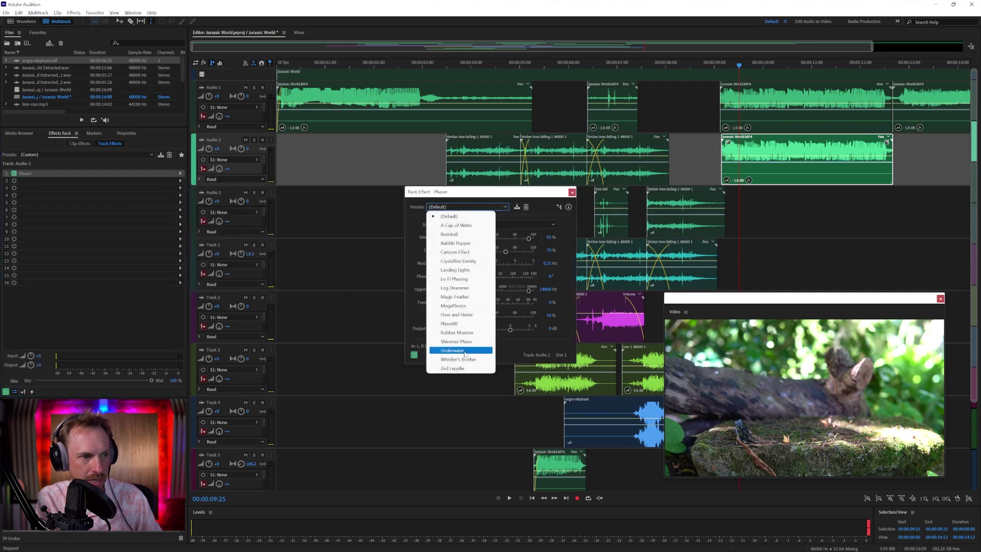
left_click(479, 367)
key("space")
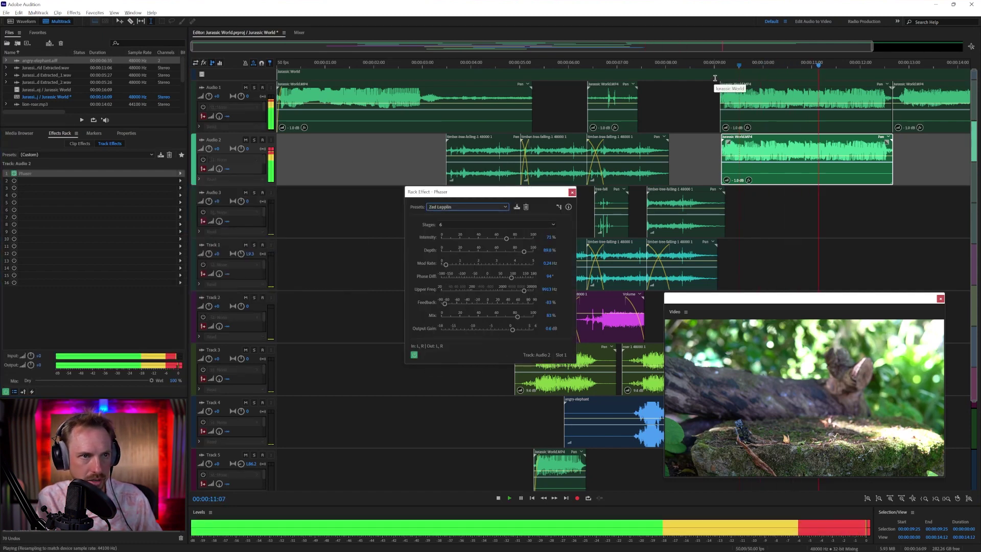
key("space")
Preview the phaser-treated audio against the video from 9:04
left_click(726, 132)
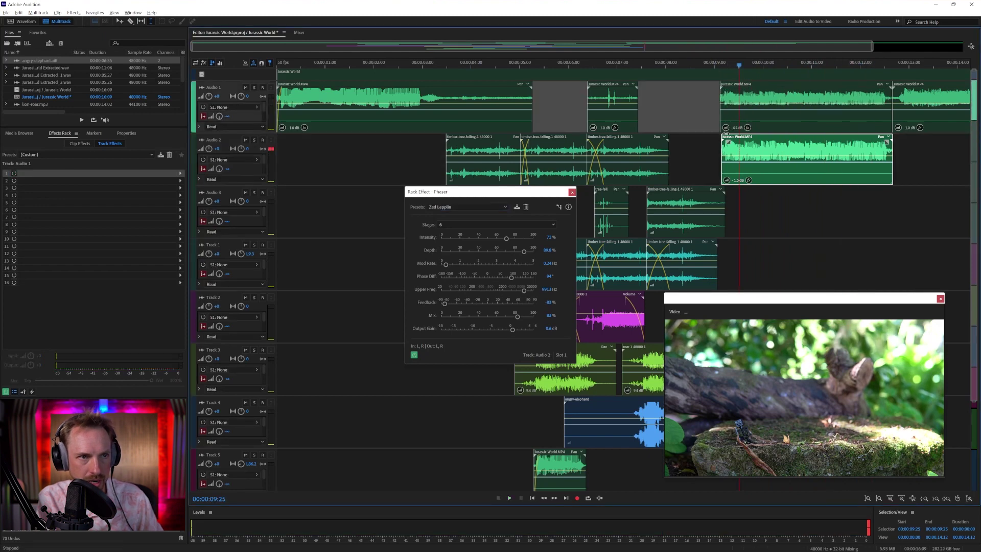
left_click(720, 169)
key("space")
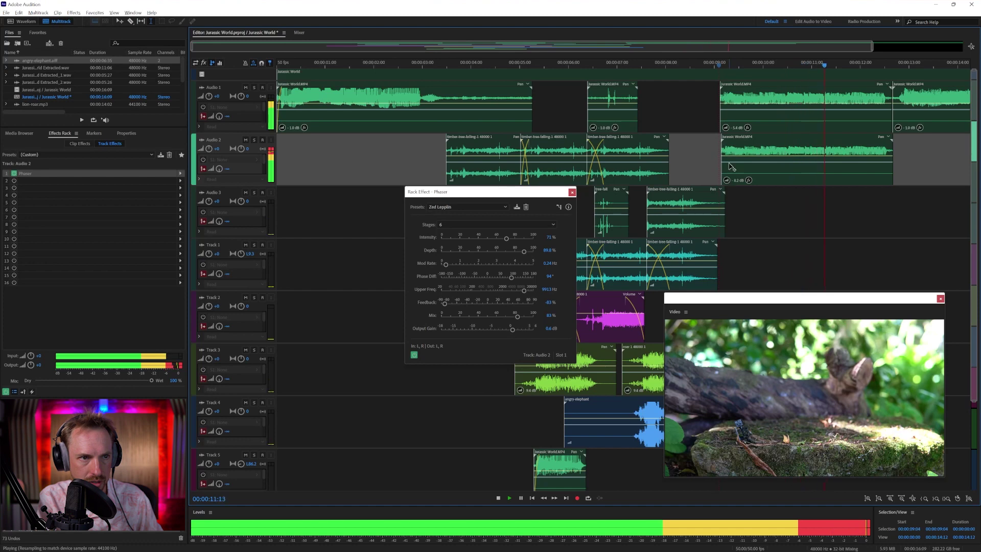
key("space")
left_click(726, 125)
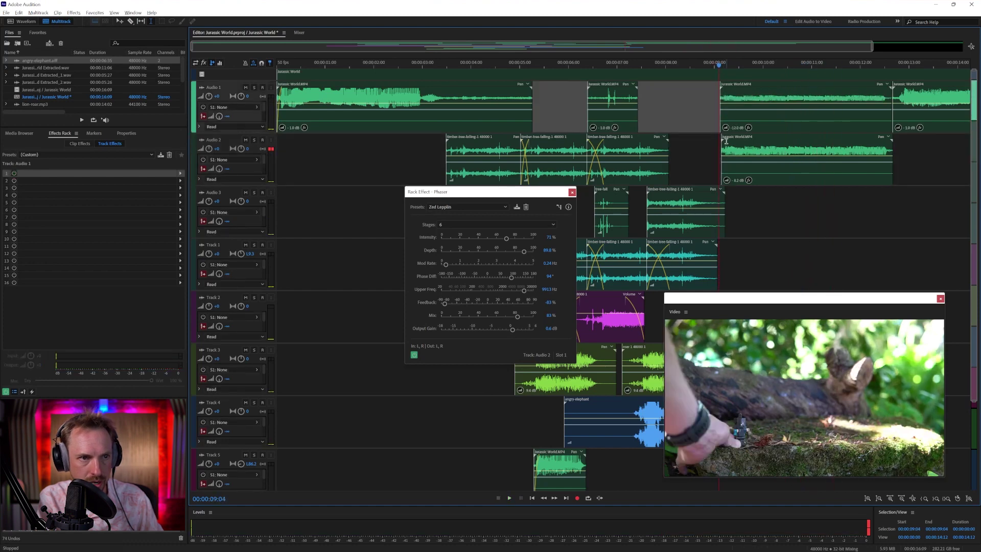
key("space")
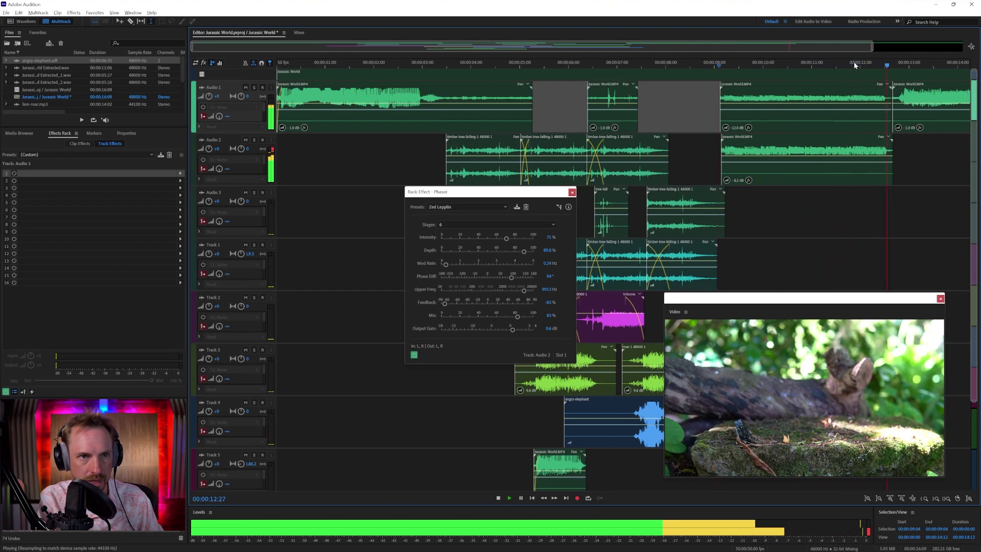
scroll(853, 63, "down", 1)
key("space")
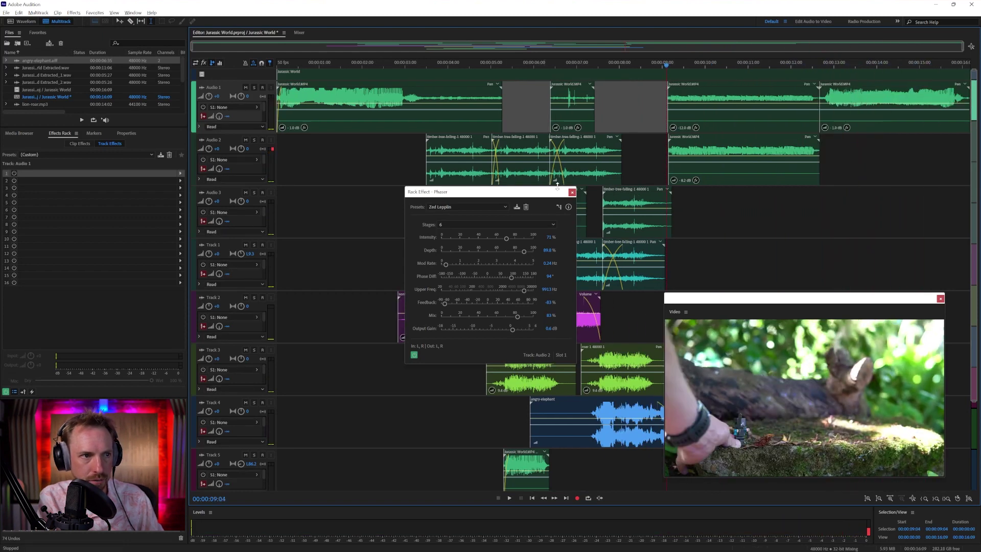
Close the Phaser settings and drop big-lion-roar.ogg onto Audio 3 around 13 seconds
left_click(572, 193)
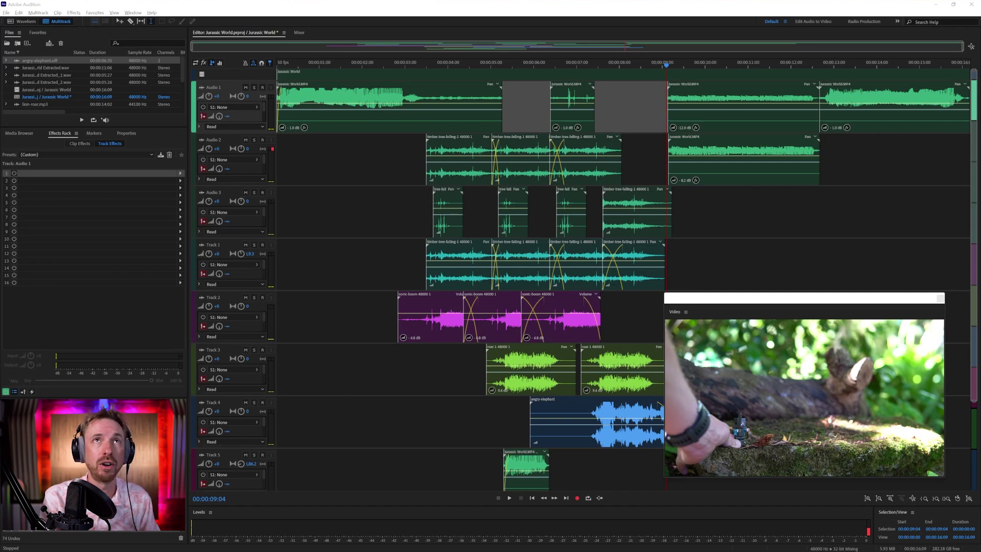
left_click_drag(759, 7, 826, 216)
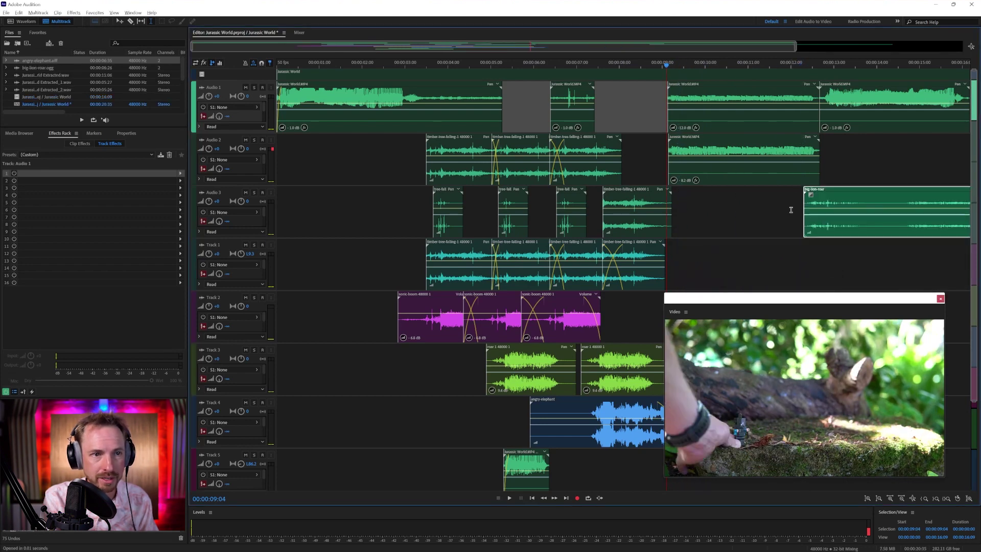
Slide the big-lion-roar clip on Audio 3 earlier to about 10 seconds to match the dinosaur
left_click(791, 215)
key("space")
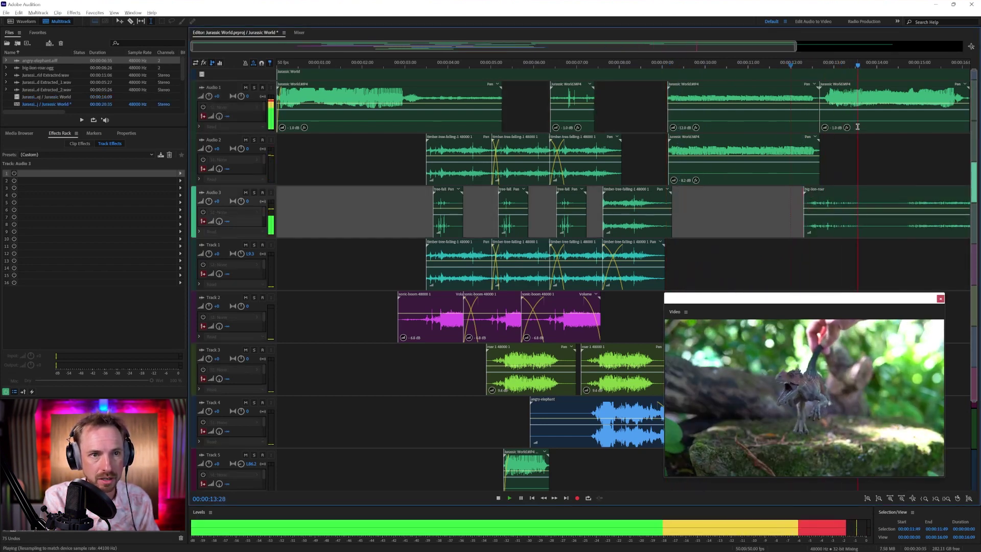
key("space")
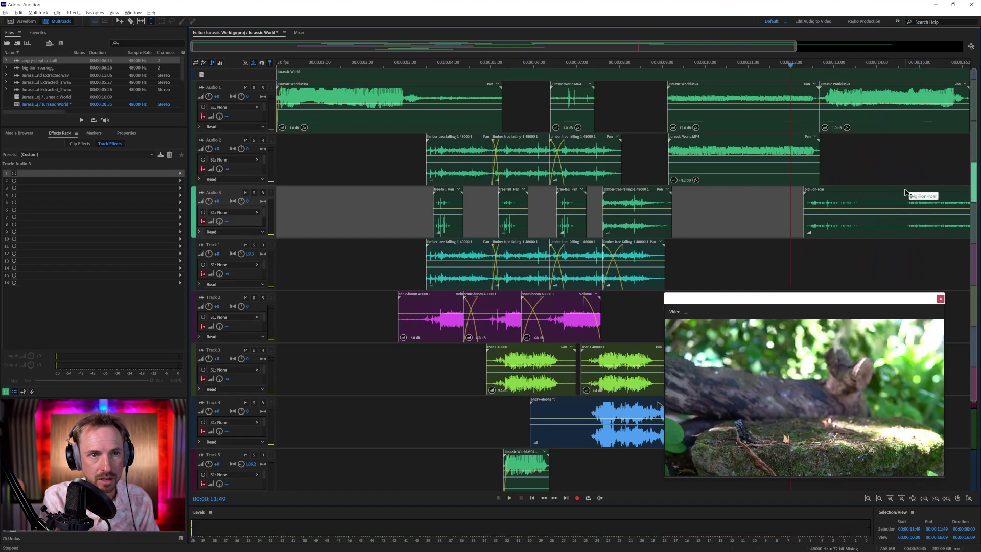
left_click_drag(920, 192, 828, 193)
left_click(831, 106)
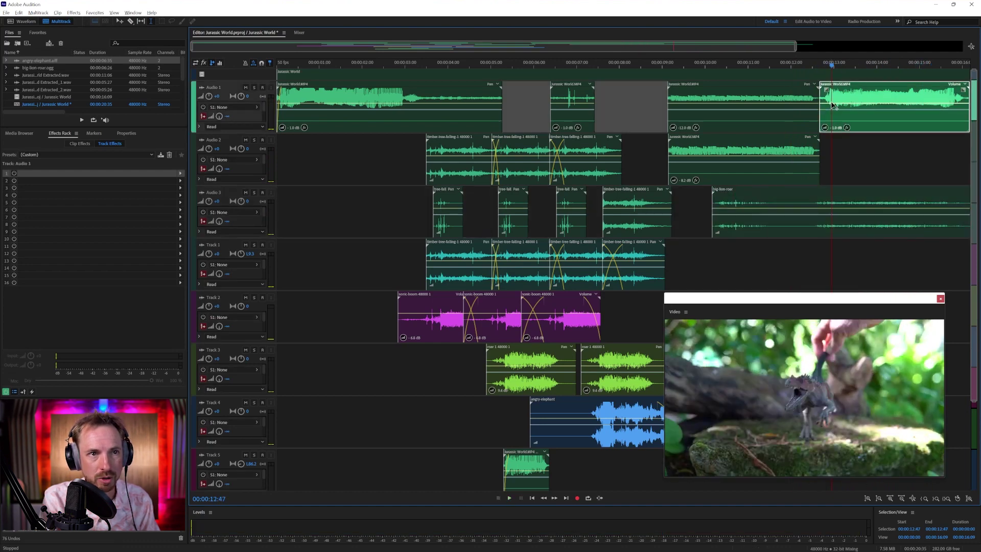
right_click(836, 94)
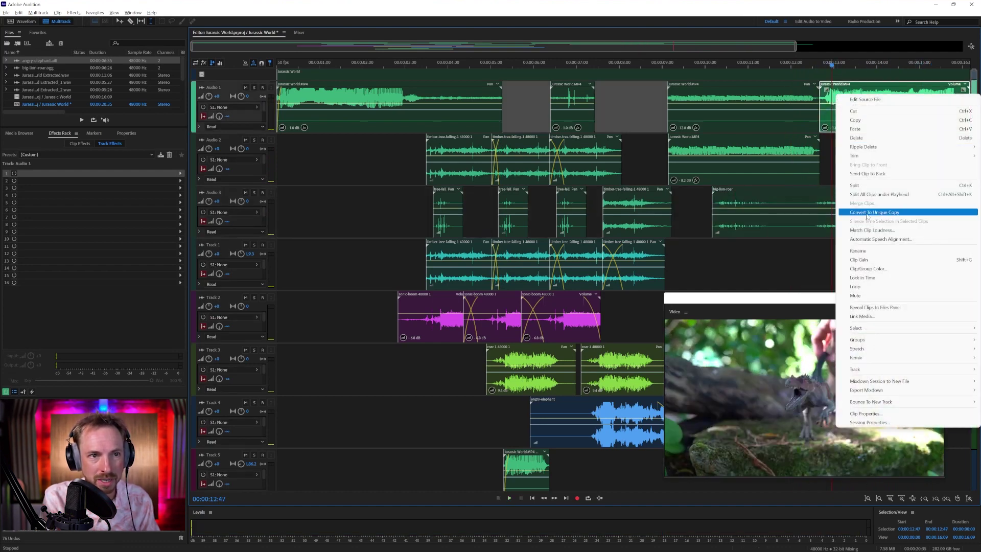
Mute the last Jurassic World clip on Audio 1 and delete the big-lion-roar clip from Audio 3
left_click(859, 295)
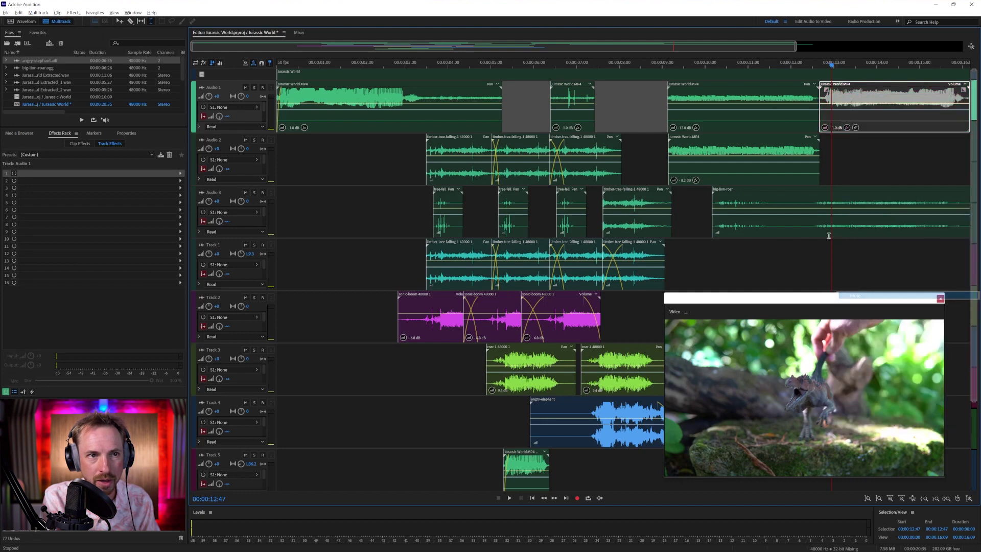
left_click(798, 100)
left_click(803, 158)
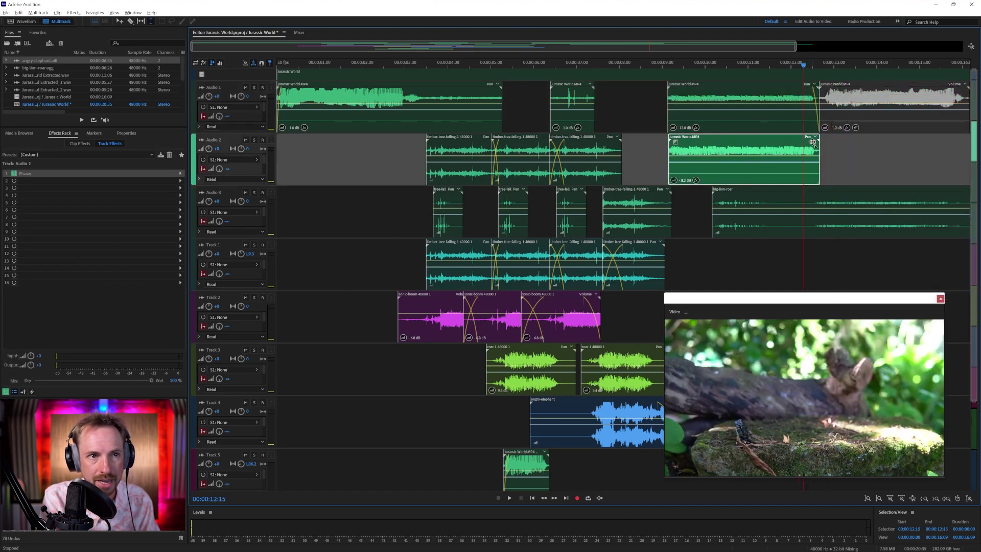
key("space")
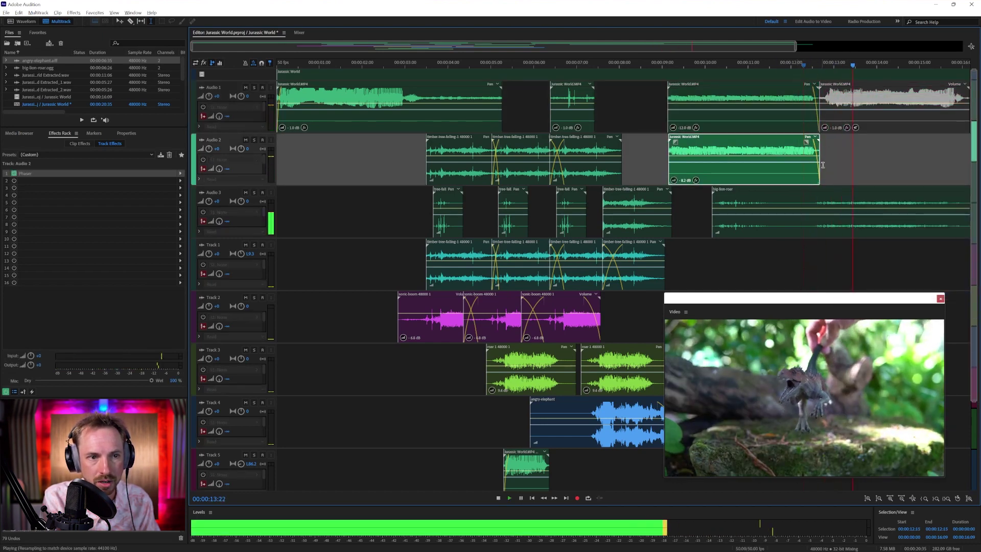
scroll(834, 63, "down", 2)
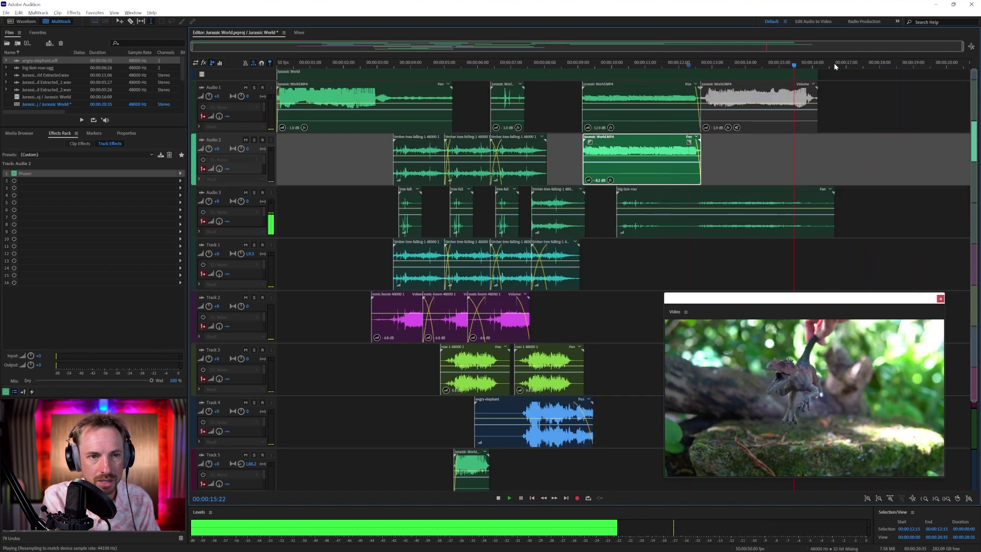
key("space")
left_click(730, 200)
key("Delete")
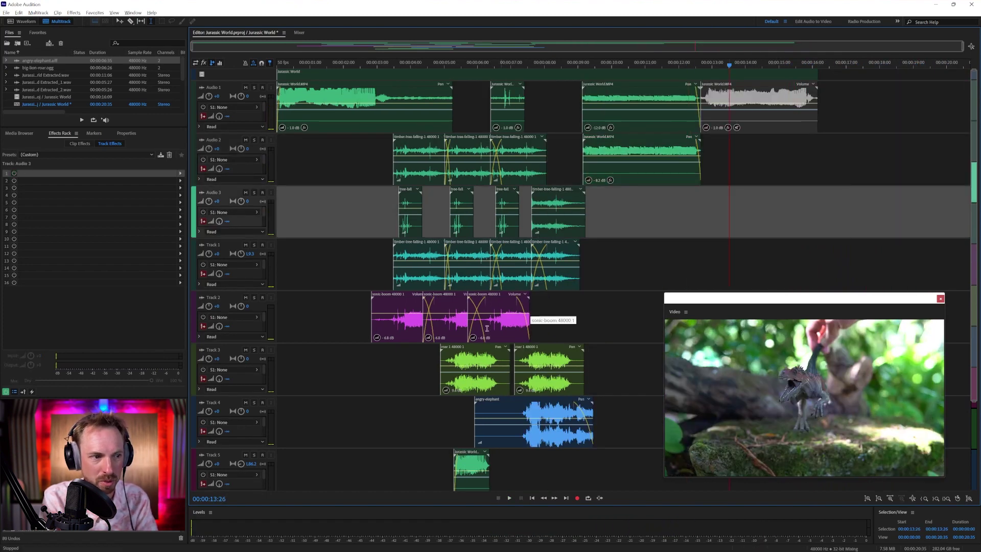
Time-select the roar clips on Tracks 3, 5 and 6 and Alt-drag copies later in the timeline
left_click(465, 349)
scroll(458, 419, "down", 3)
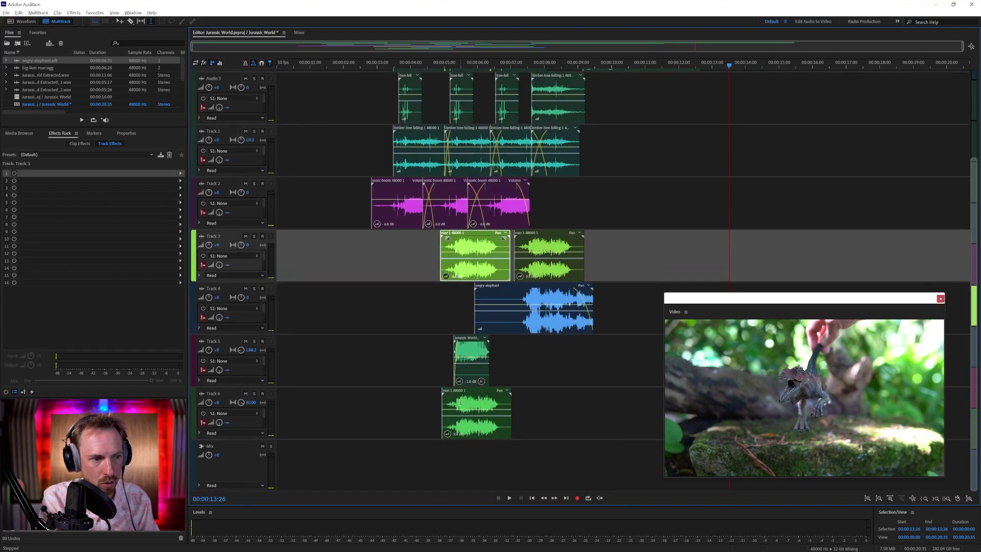
left_click(465, 337)
left_click(483, 393)
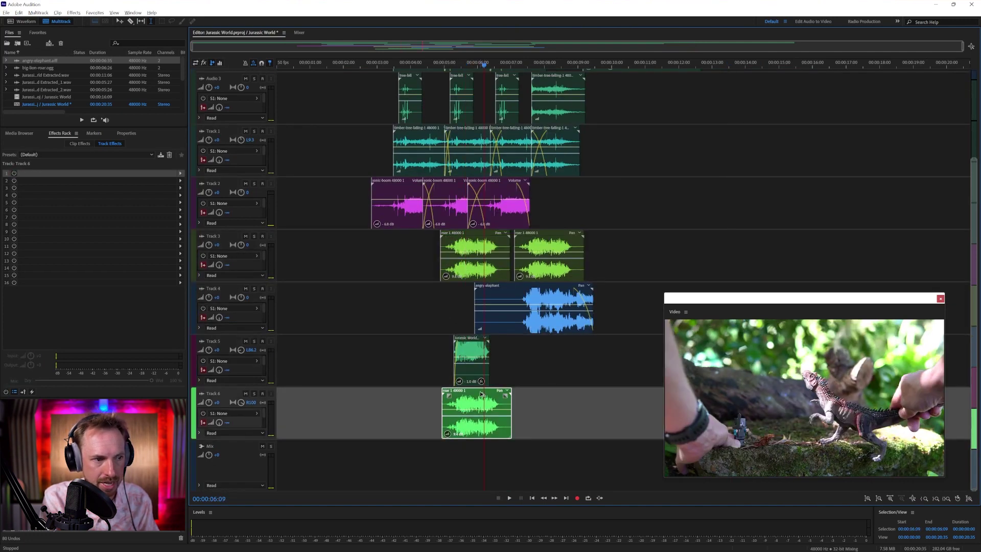
left_click_drag(480, 392, 637, 393)
key("ctrl+z")
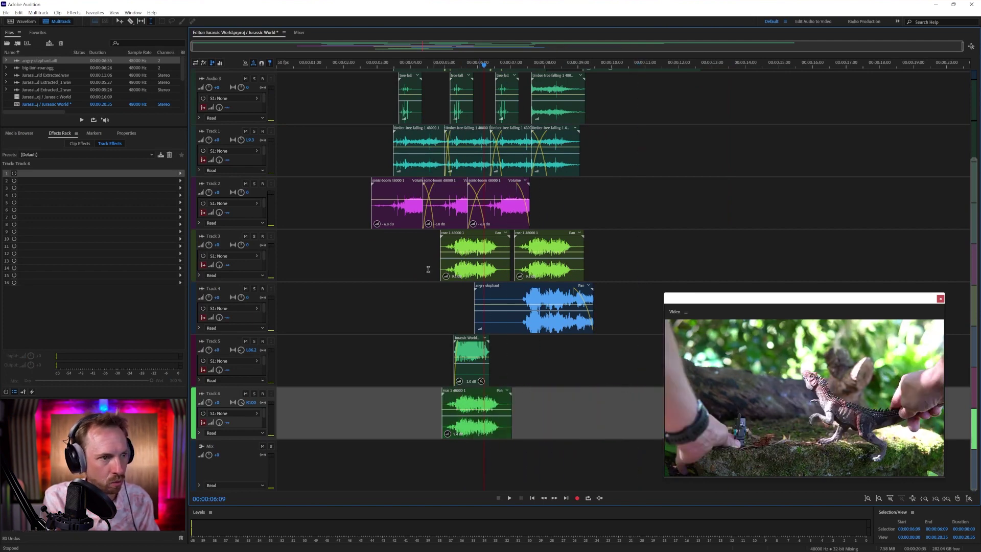
left_click_drag(406, 262, 460, 452)
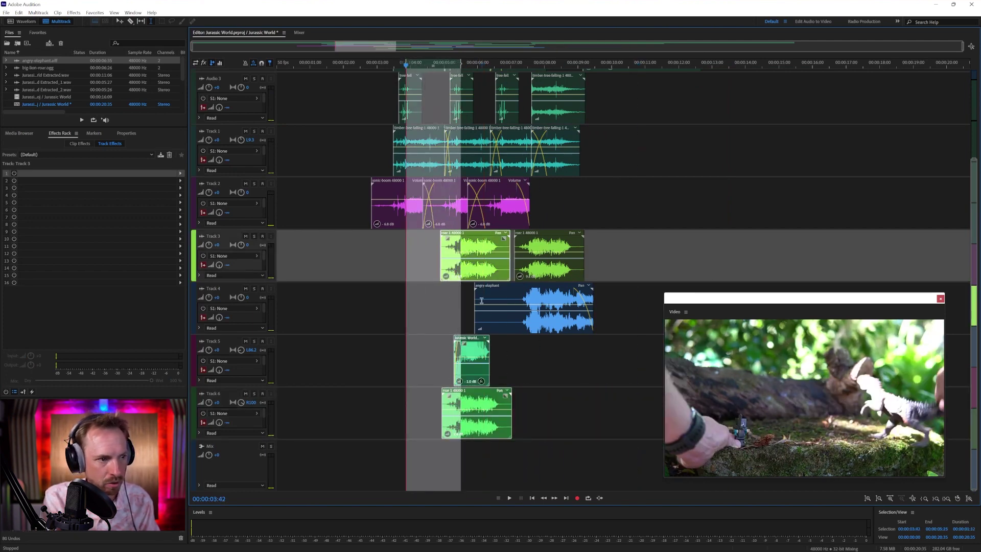
left_click_drag(467, 333, 615, 337)
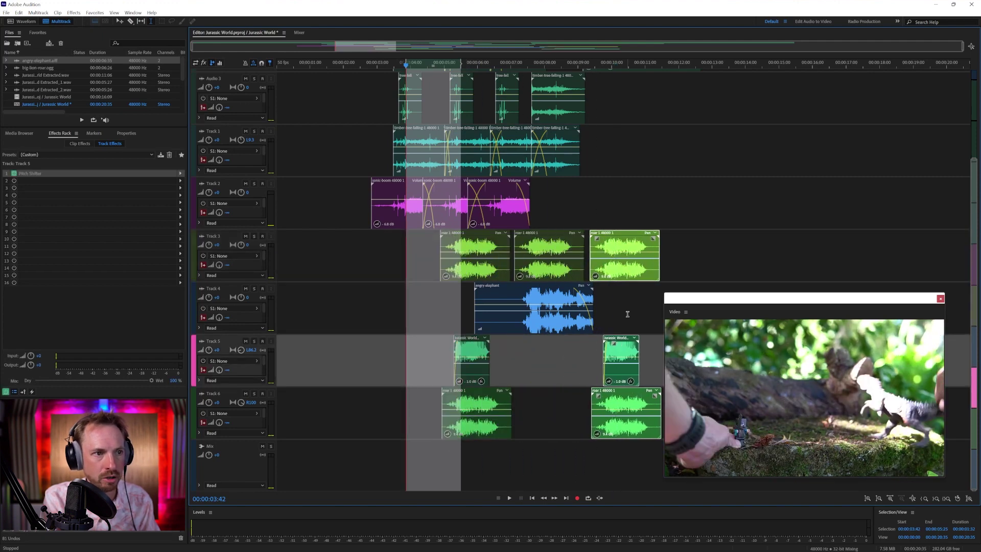
Shift the copied roars to start near 12.5 seconds and check their timing from 12:11
left_click(668, 62)
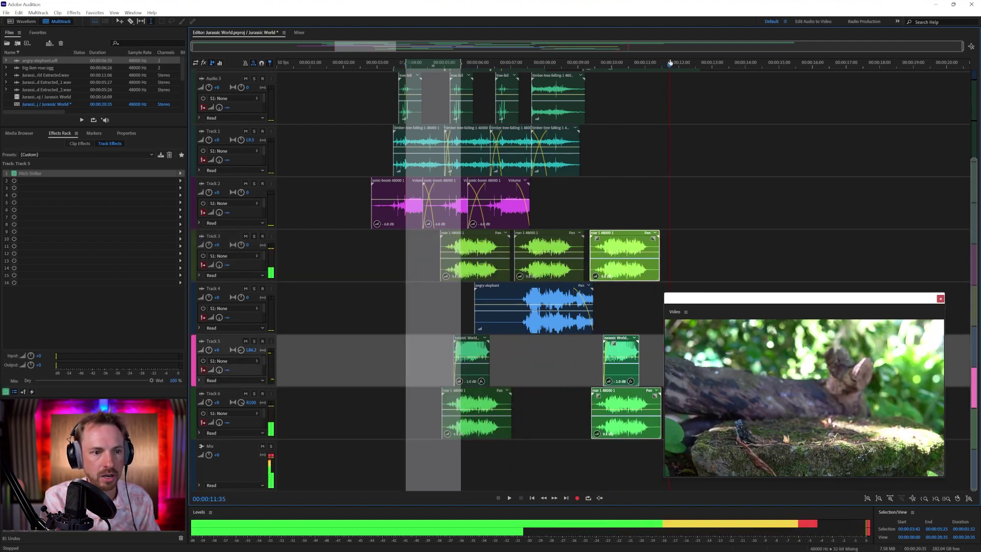
left_click(706, 61)
left_click_drag(705, 61, 701, 62)
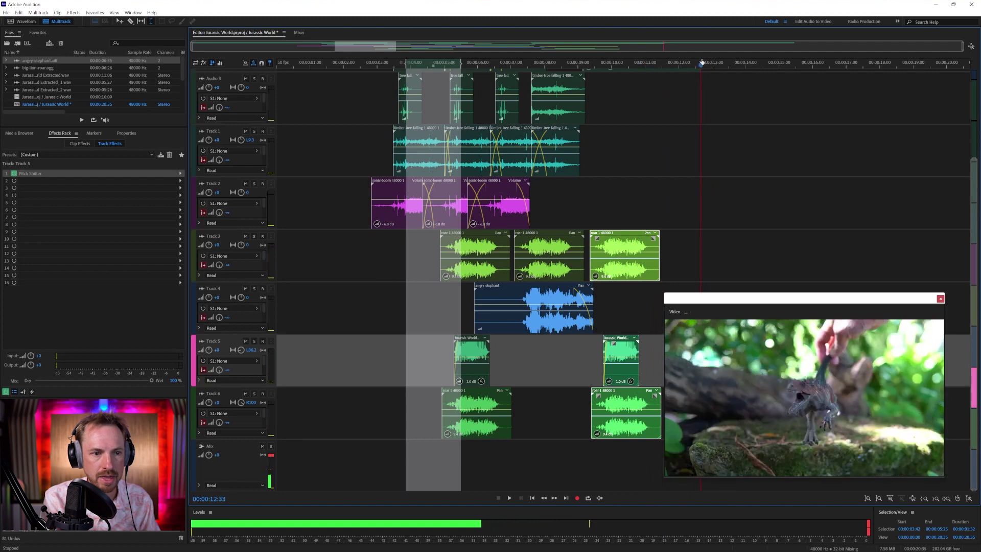
left_click_drag(615, 236, 711, 238)
left_click(686, 216)
key("space")
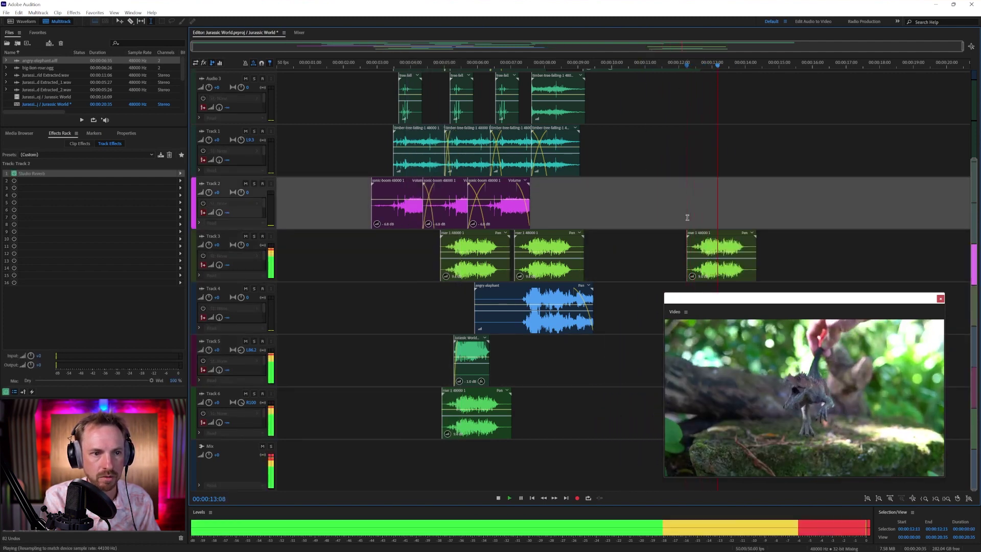
key("space")
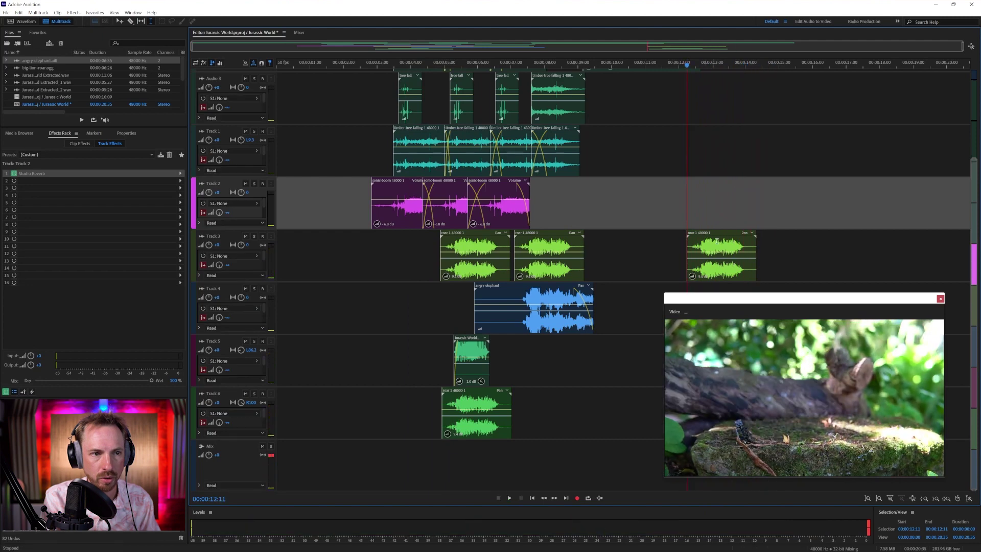
left_click(830, 290)
left_click_drag(824, 301, 560, 228)
left_click(674, 114)
scroll(728, 62, "up", 4)
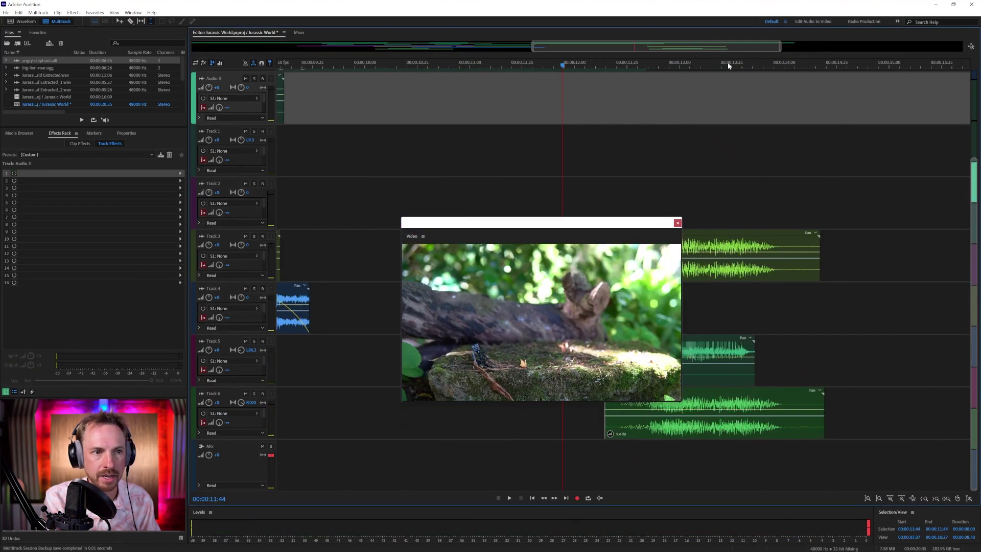
Lengthen Track 3's final roar and time-stretch Track 6's to 170% and Track 5's to 255%
scroll(729, 140, "up", 3)
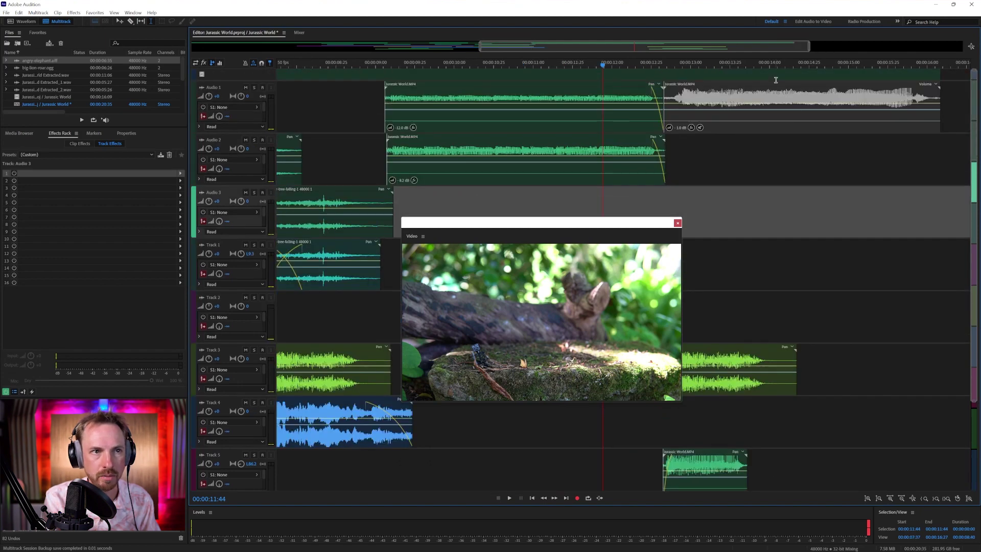
left_click_drag(717, 64, 905, 57)
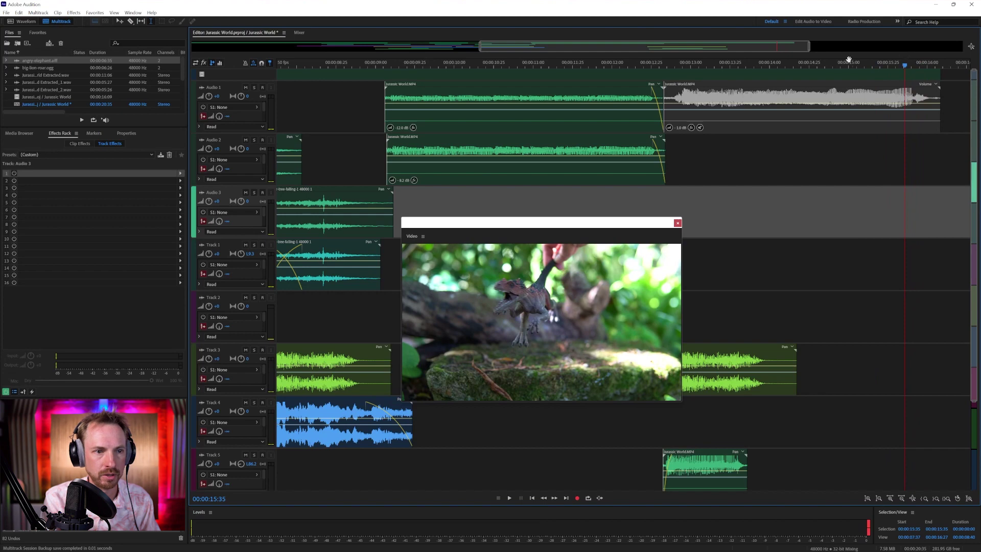
scroll(802, 378, "down", 3)
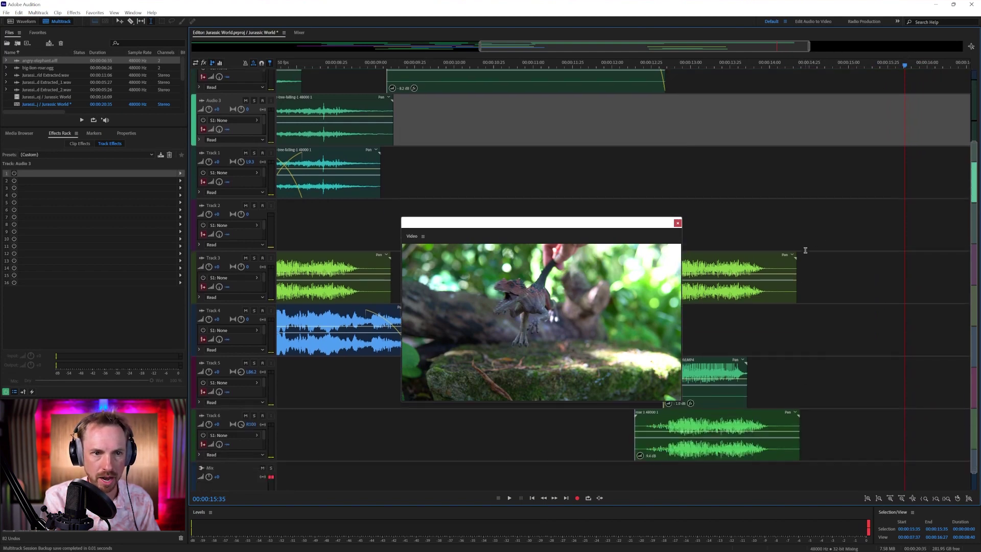
left_click_drag(798, 262, 939, 261)
left_click_drag(800, 422, 929, 417)
left_click_drag(749, 369, 878, 371)
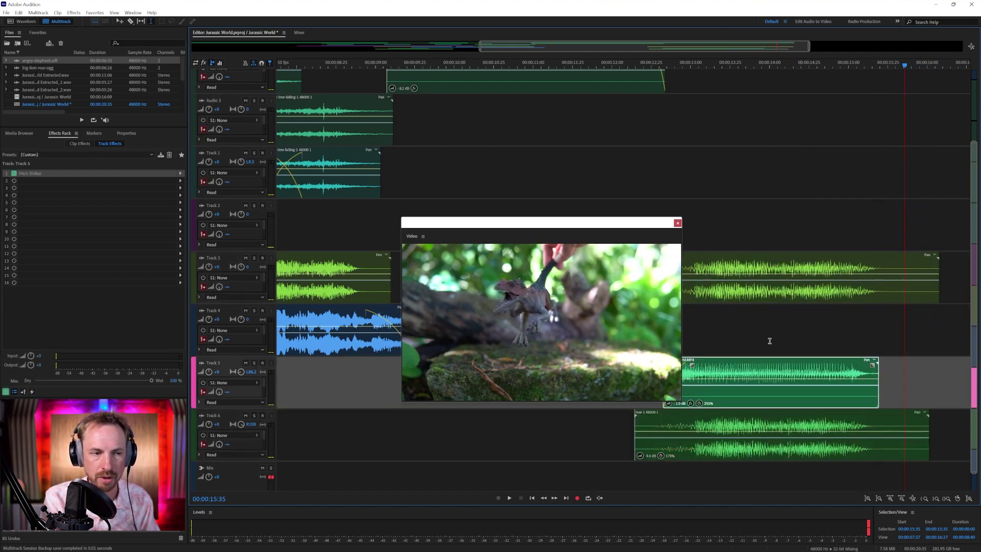
Shift the Track 5 Jurassic World.MP4 clip slightly later and reduce its stretch to 229%
left_click(605, 158)
key("space")
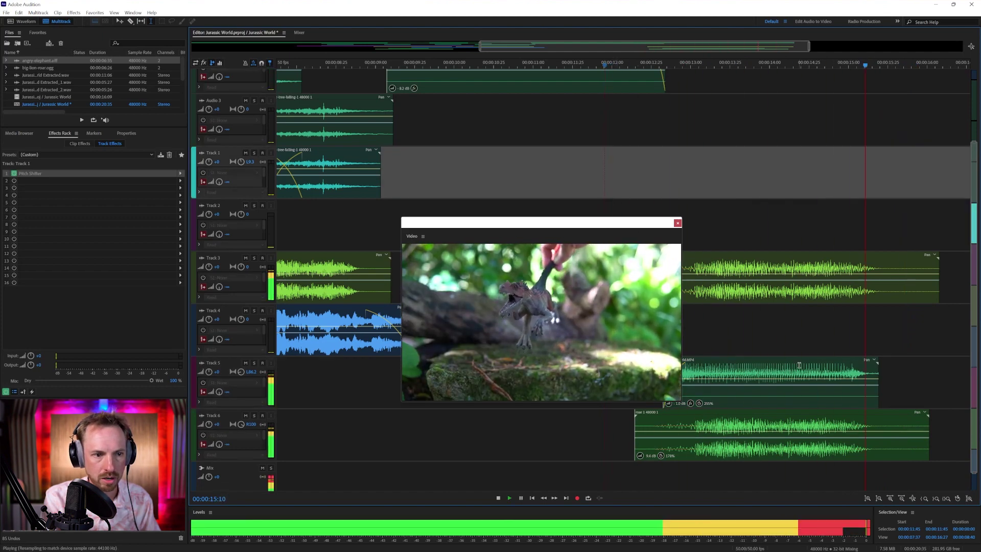
key("space")
left_click_drag(622, 225, 562, 231)
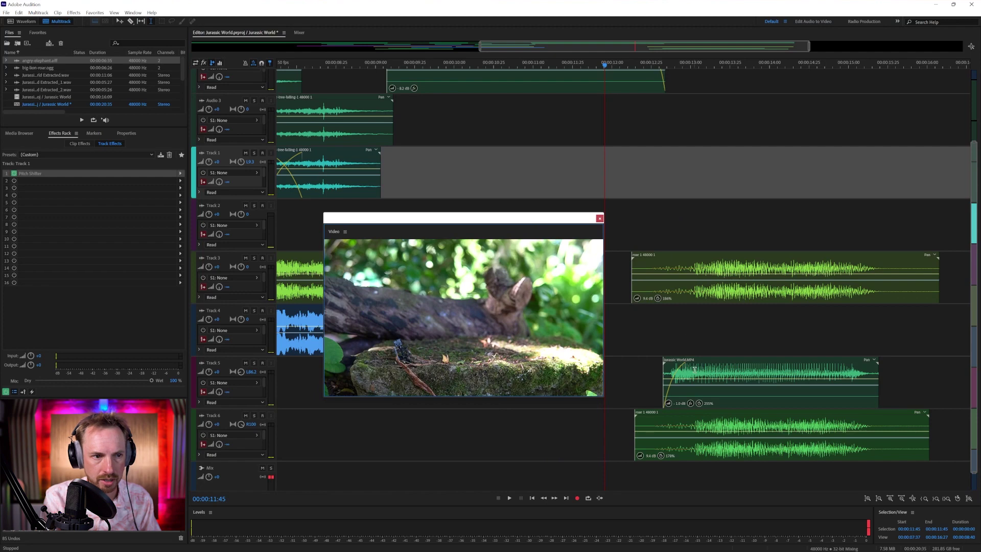
left_click_drag(693, 363, 716, 363)
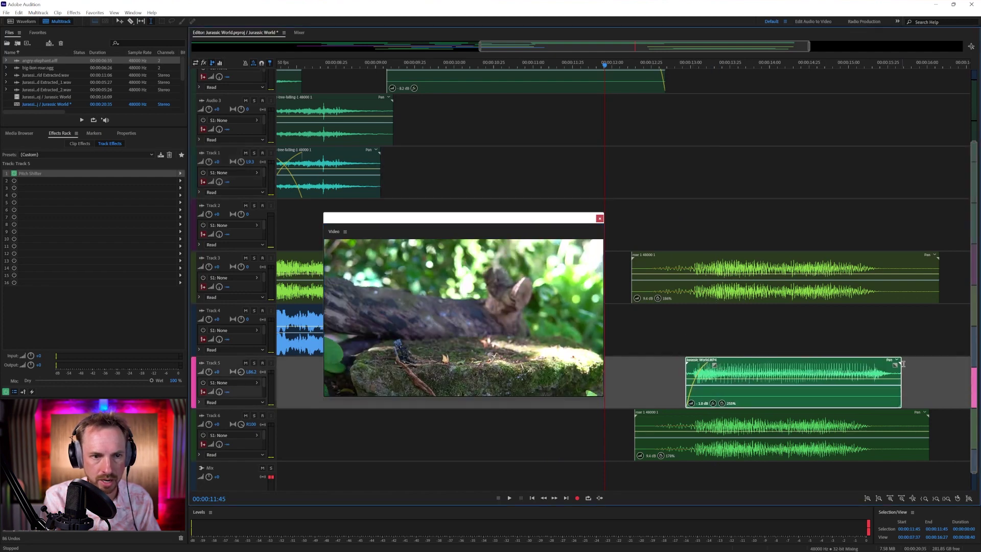
left_click_drag(901, 368, 880, 368)
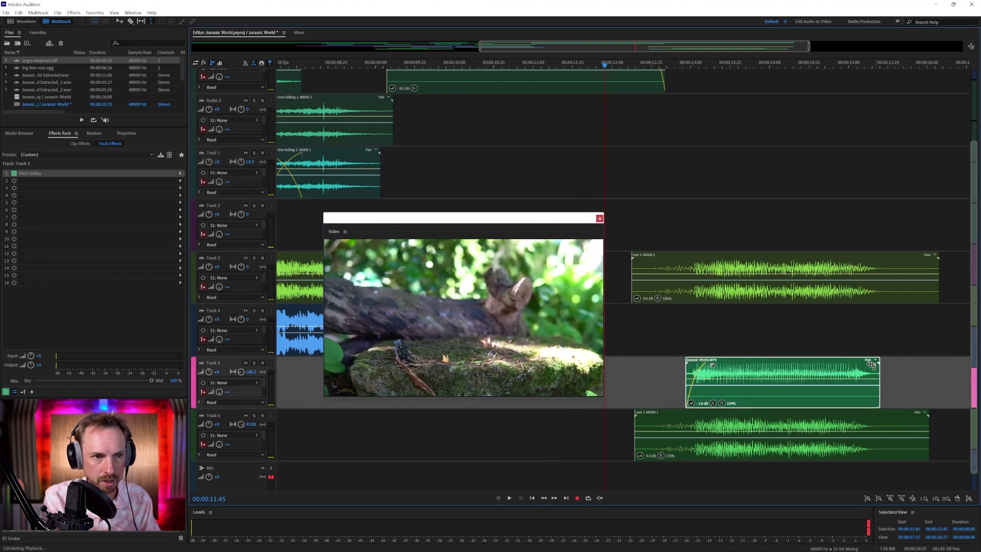
key("space")
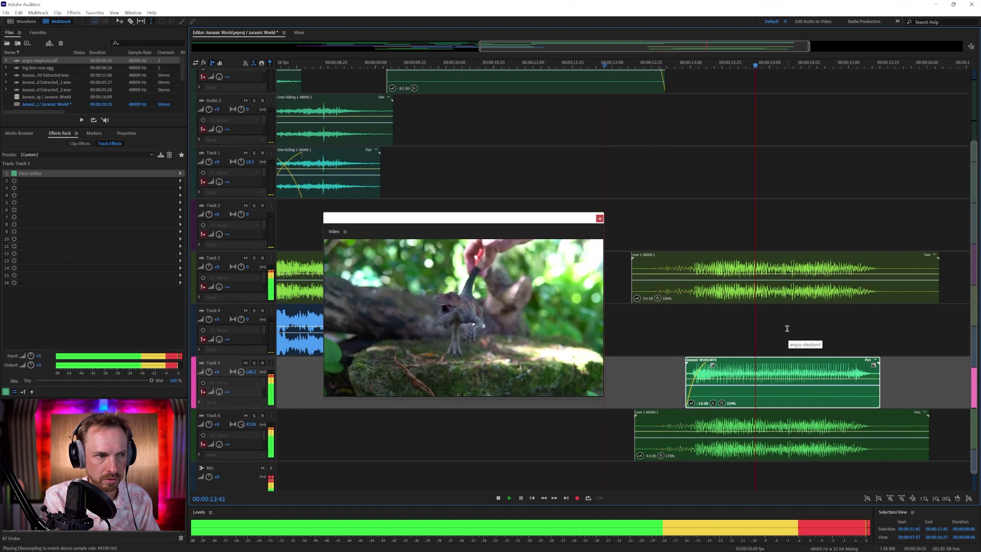
Move the three final roar clips slightly earlier to sync with the dinosaur, previewing from 11:47
left_click_drag(700, 245, 759, 462)
left_click_drag(732, 417, 707, 417)
left_click(607, 228)
key("space")
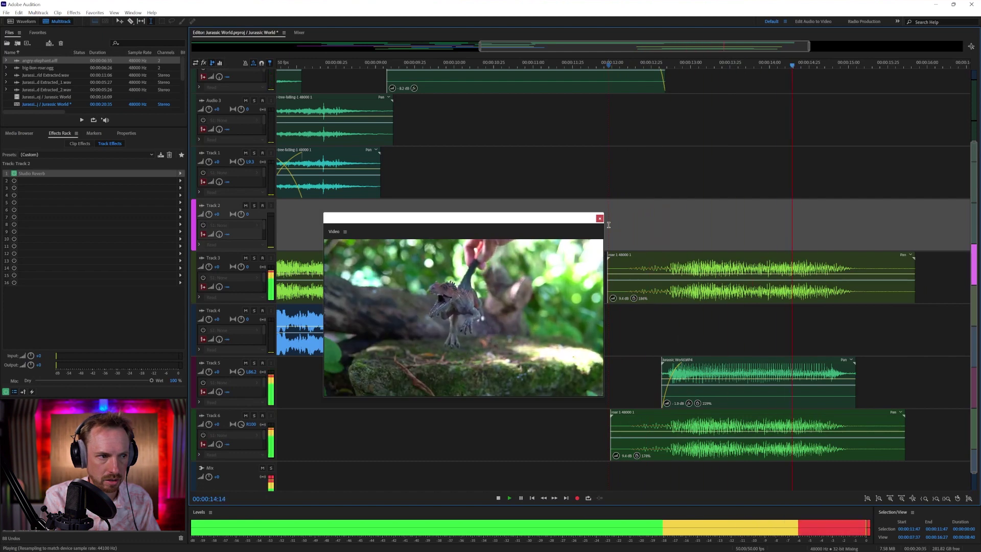
key("space")
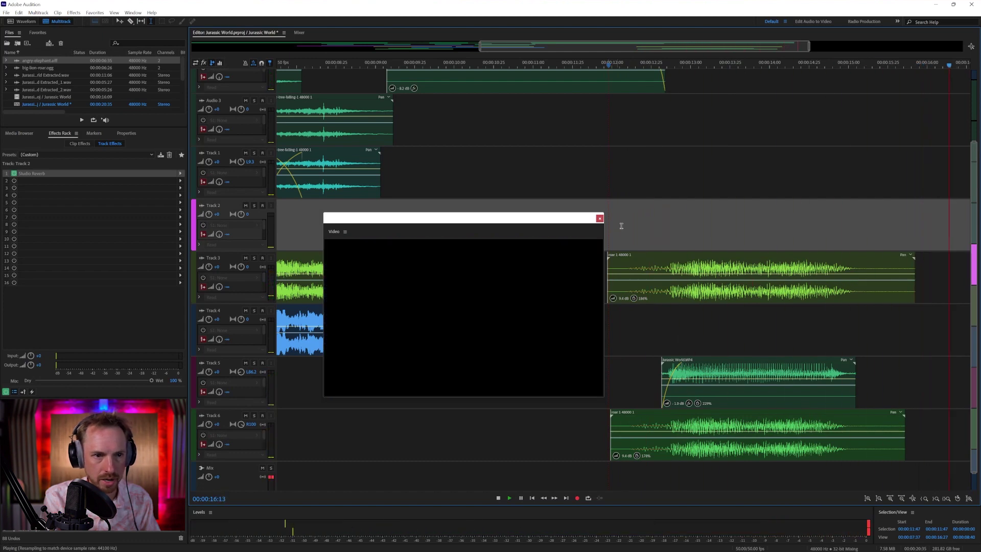
left_click(887, 264)
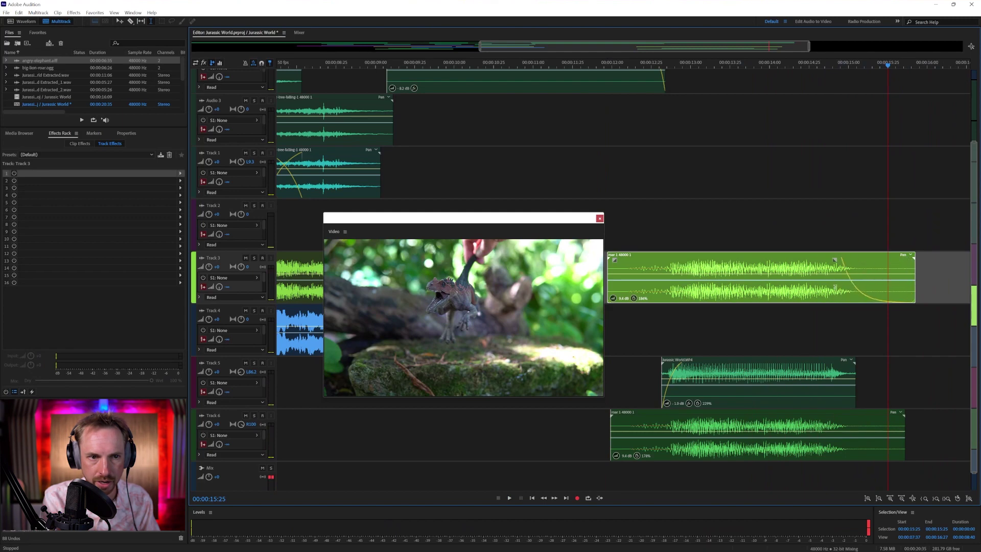
left_click(895, 420)
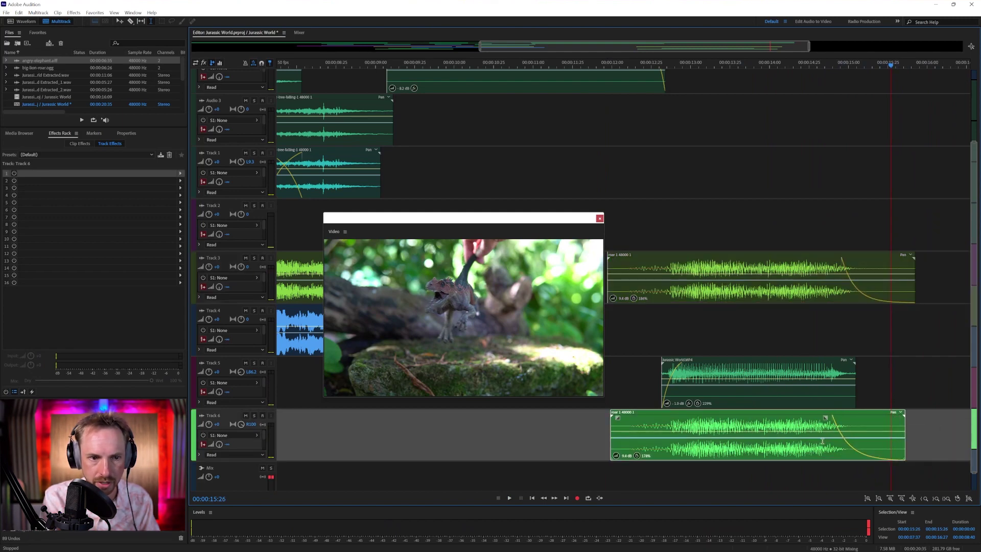
left_click(843, 365)
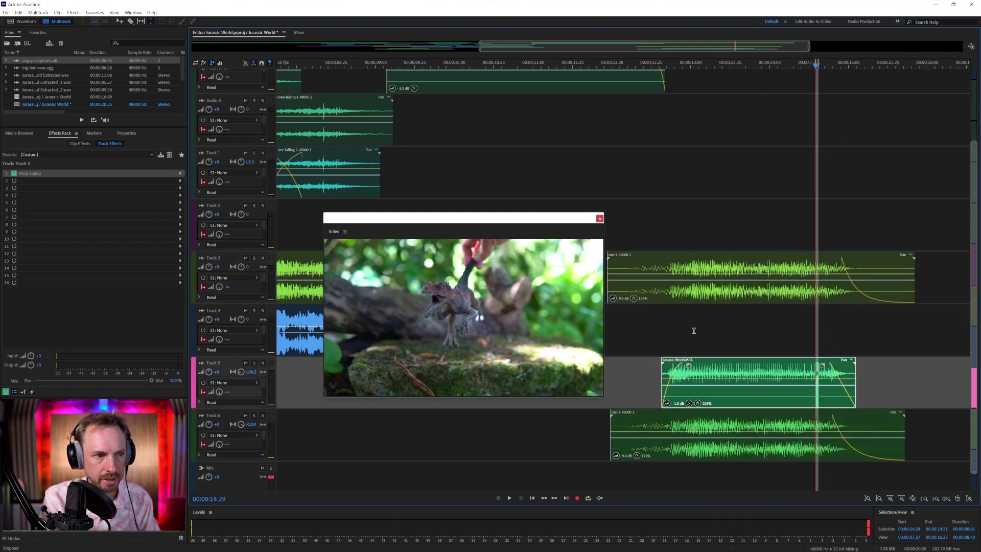
left_click_drag(566, 211, 809, 67)
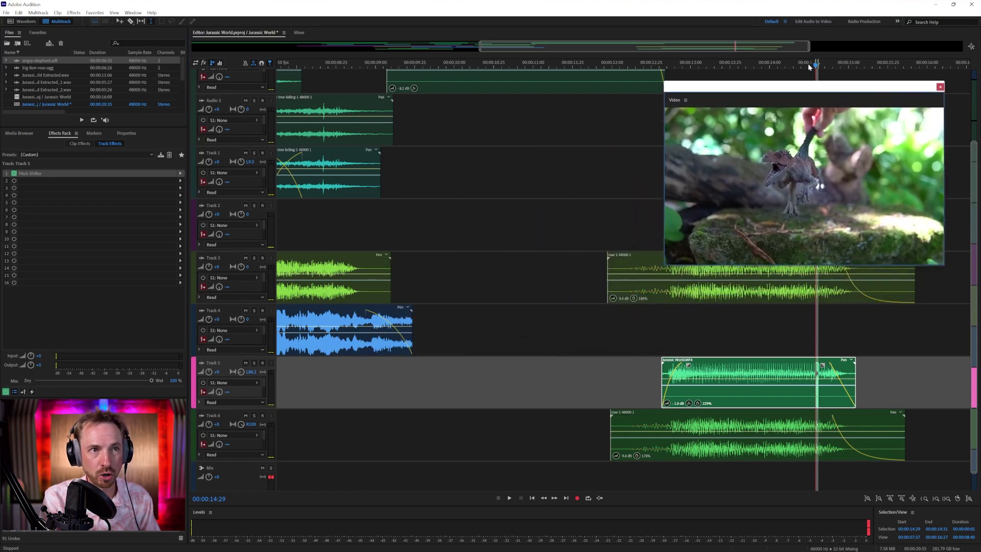
Zoom to fit all tracks with Ctrl+\, narrow the video preview, move it right, and return to the start
double_click(771, 43)
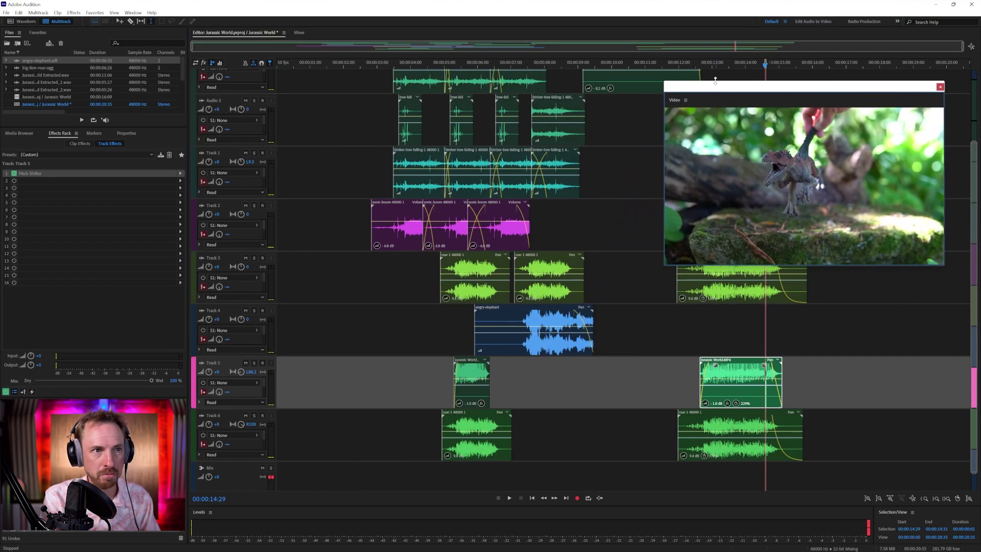
left_click_drag(716, 81, 680, 109)
scroll(618, 118, "up", 2)
scroll(618, 117, "up", 1)
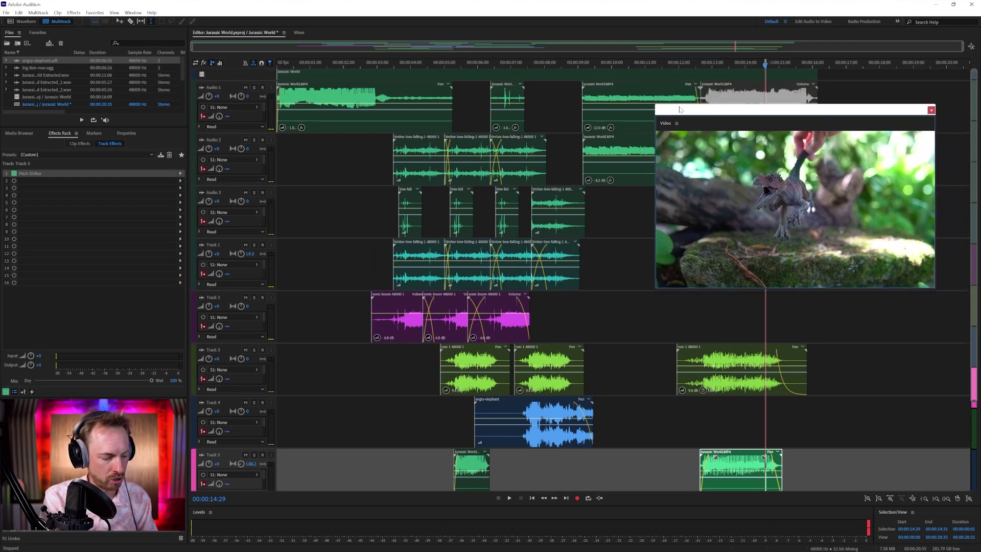
left_click(354, 172)
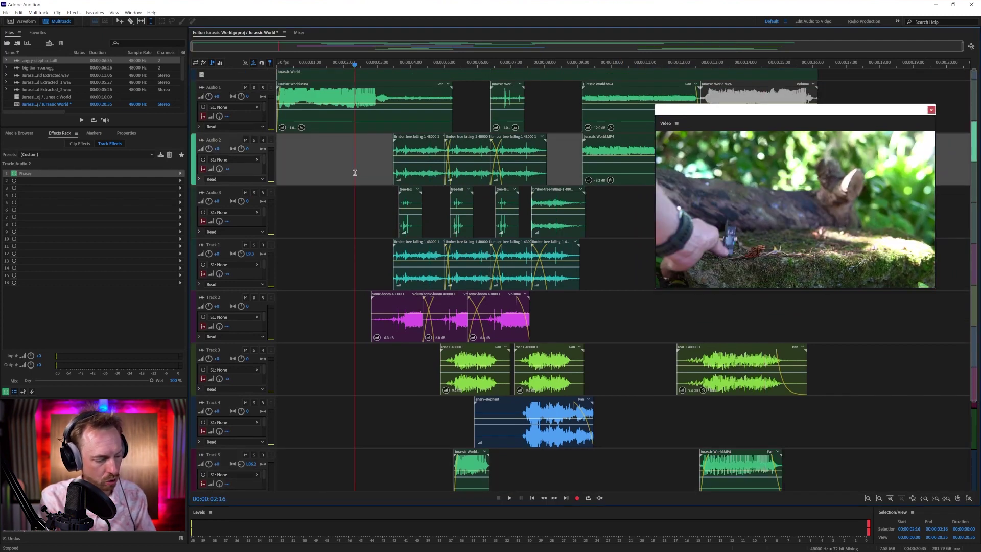
key("ctrl+backslash")
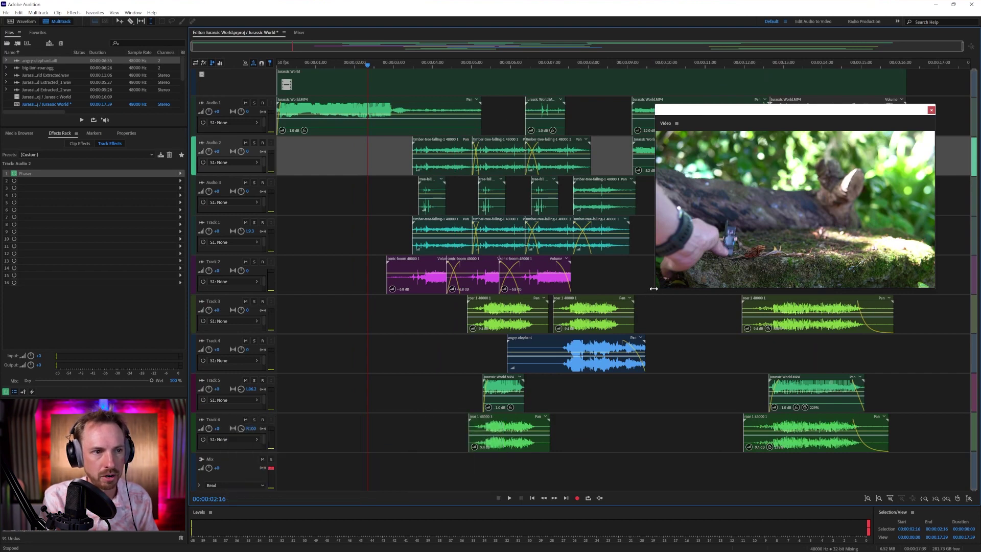
left_click_drag(654, 291, 737, 281)
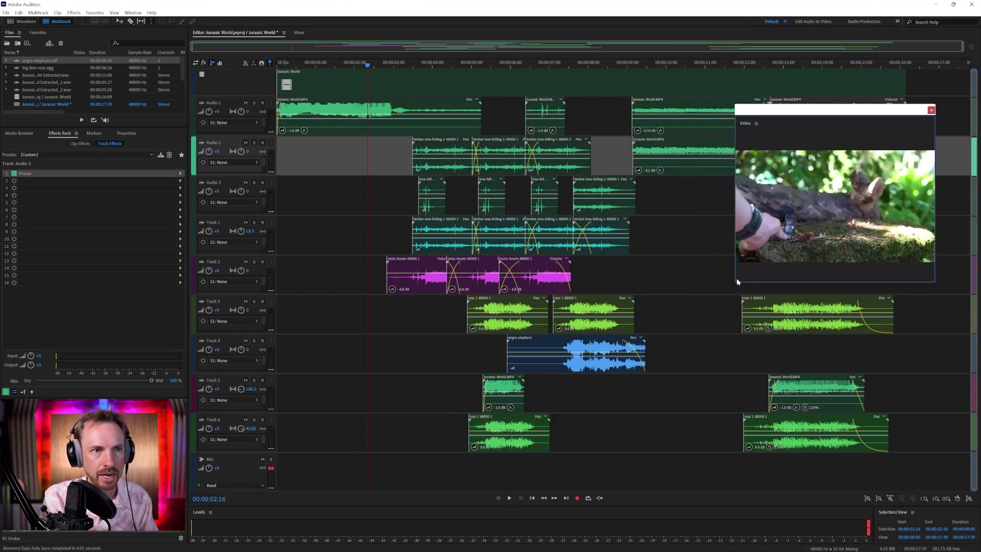
left_click_drag(800, 113, 830, 115)
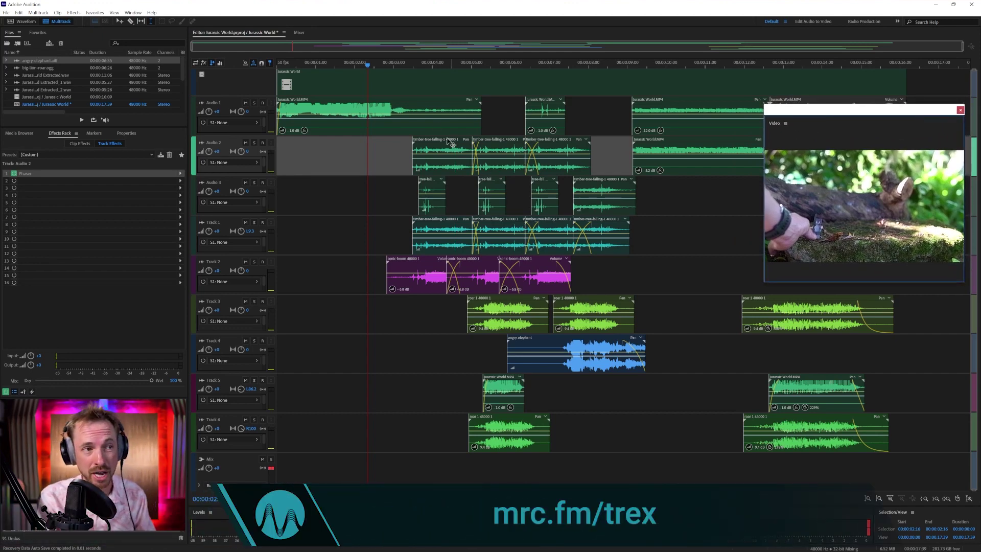
left_click_drag(344, 64, 270, 71)
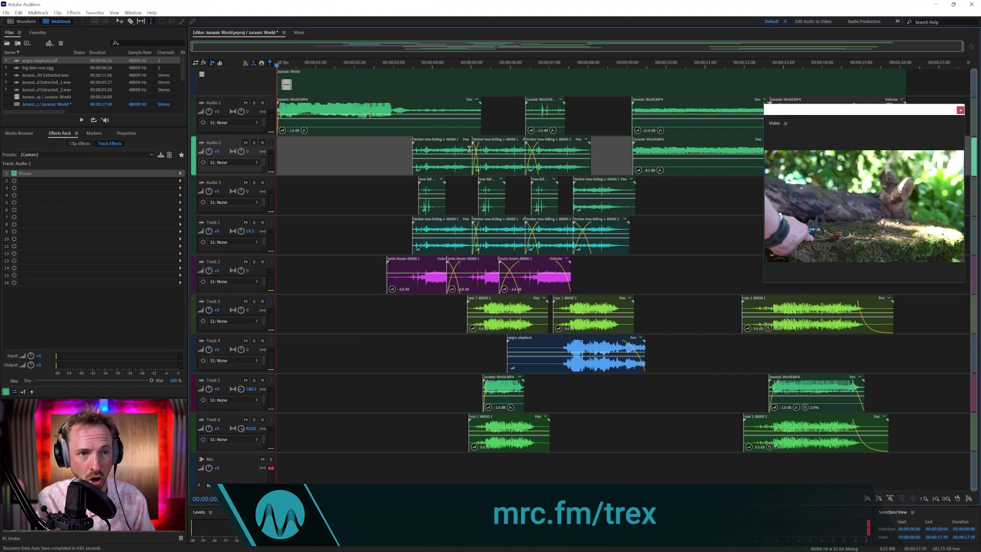